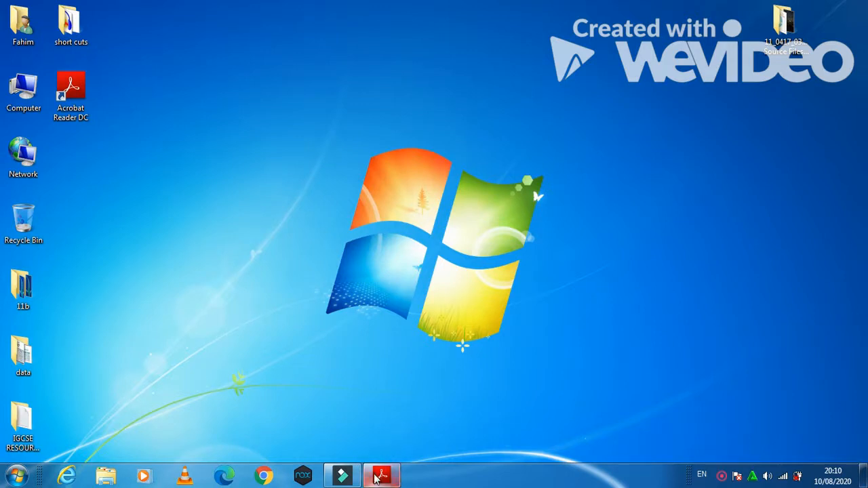
Step: Open 173evidence from the confidential source files folder in Word
left_click(382, 474)
scroll(523, 380, "down", 2)
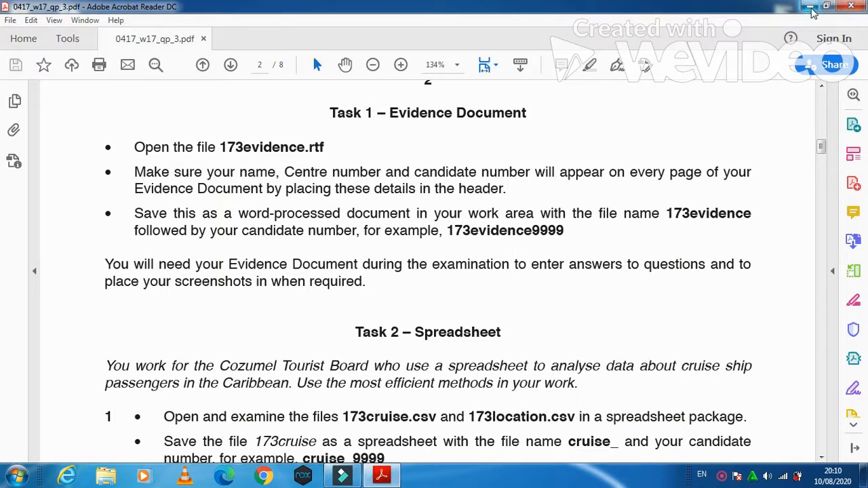
left_click(809, 7)
double_click(799, 21)
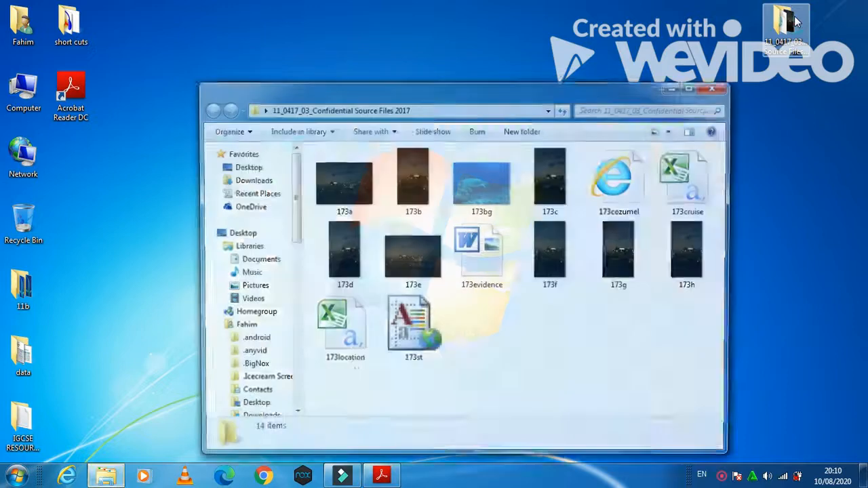
double_click(503, 269)
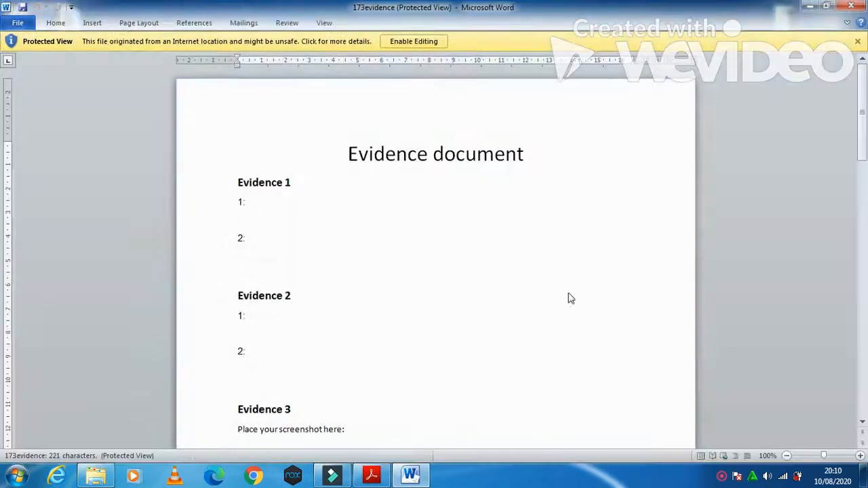
Step: Enable editing and add a Blank (Three Columns) header with the candidate's name on the left
left_click(93, 22)
left_click(447, 53)
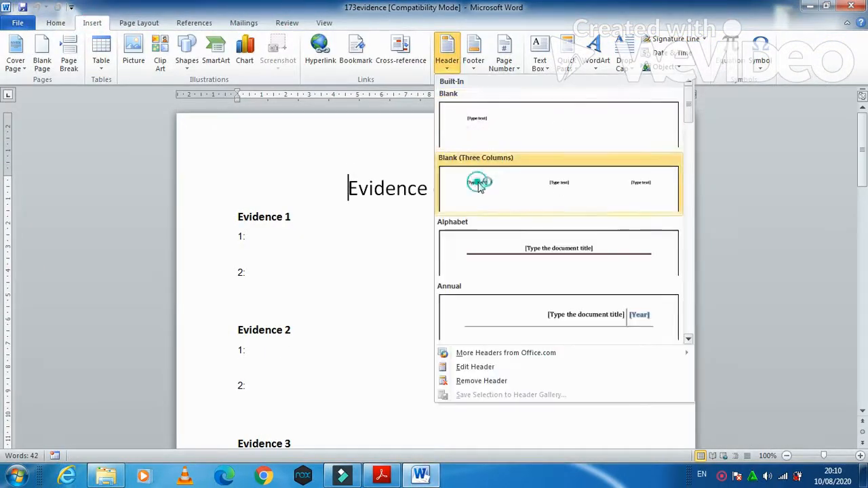
left_click(479, 181)
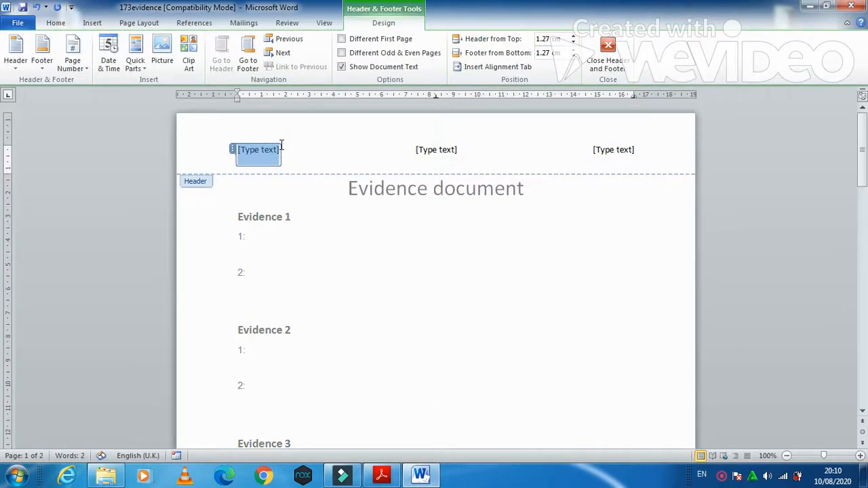
type("Fahim")
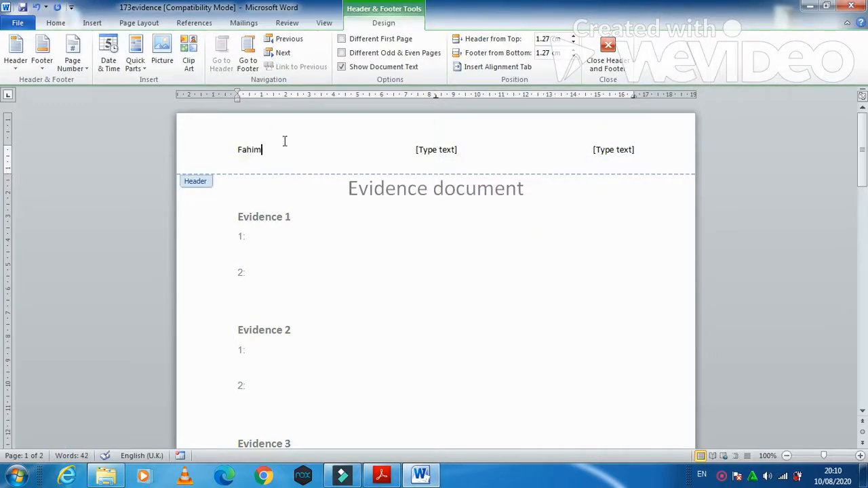
Step: Enter the centre number and candidate number in the middle and right header sections
left_click(456, 151)
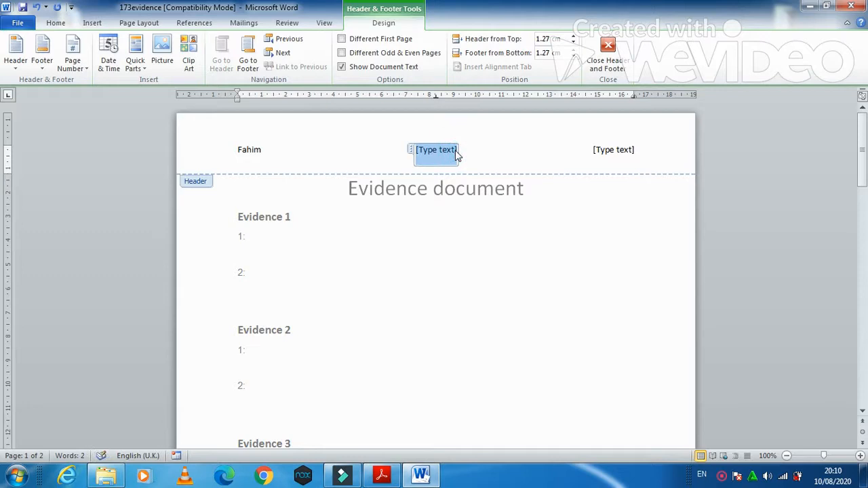
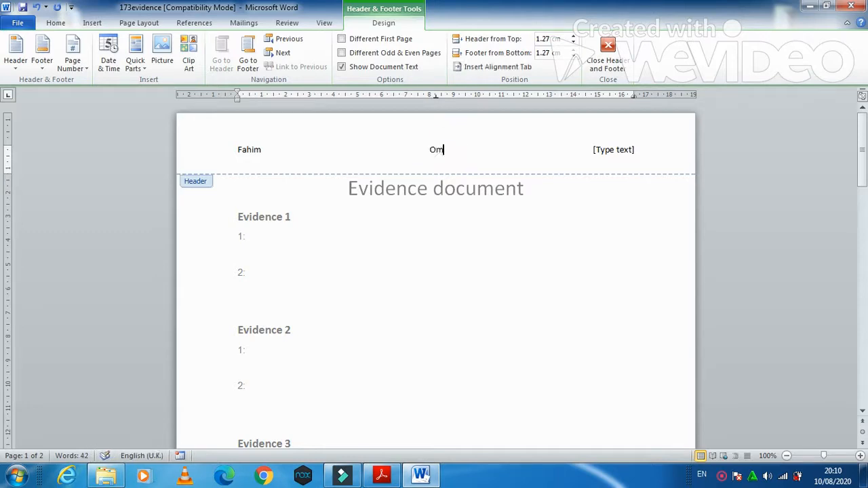
left_click(633, 150)
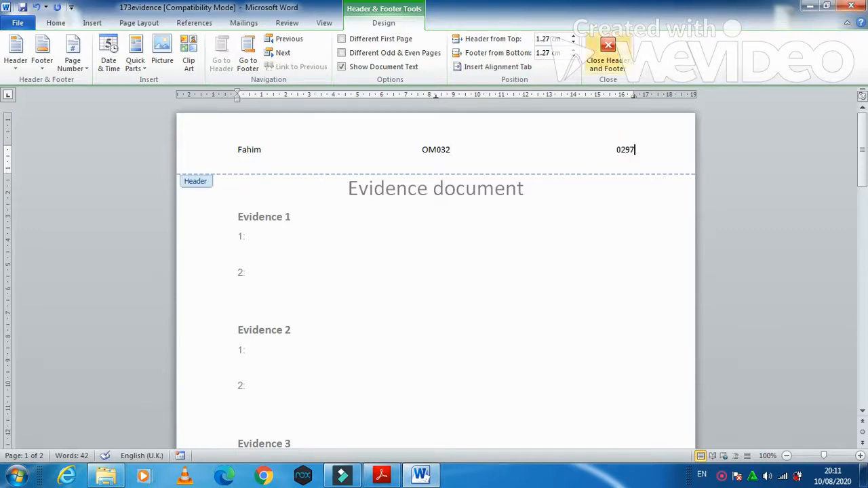
left_click(627, 63)
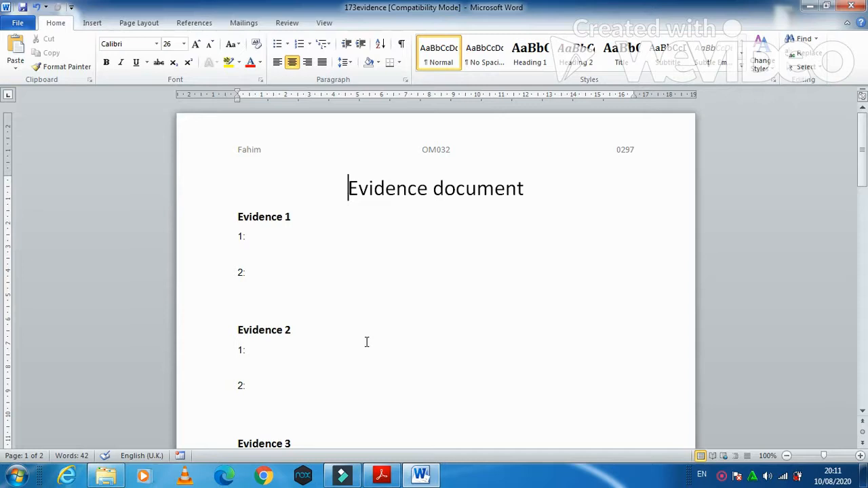
left_click(18, 23)
Step: Save the document as a Word Document named 173evidence0297
left_click(31, 60)
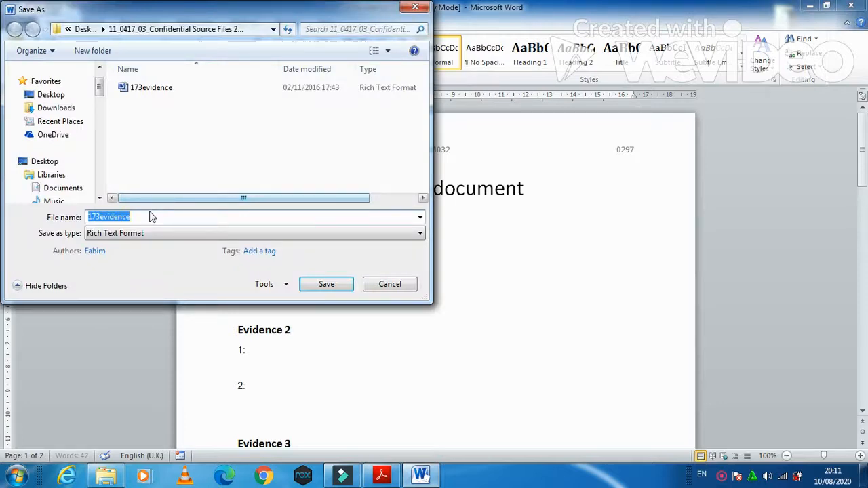
left_click(154, 217)
left_click(186, 234)
left_click(186, 243)
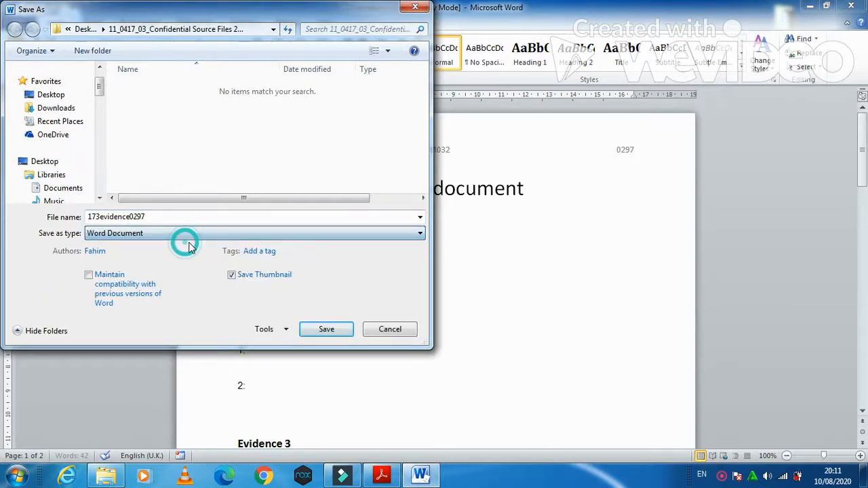
left_click(324, 328)
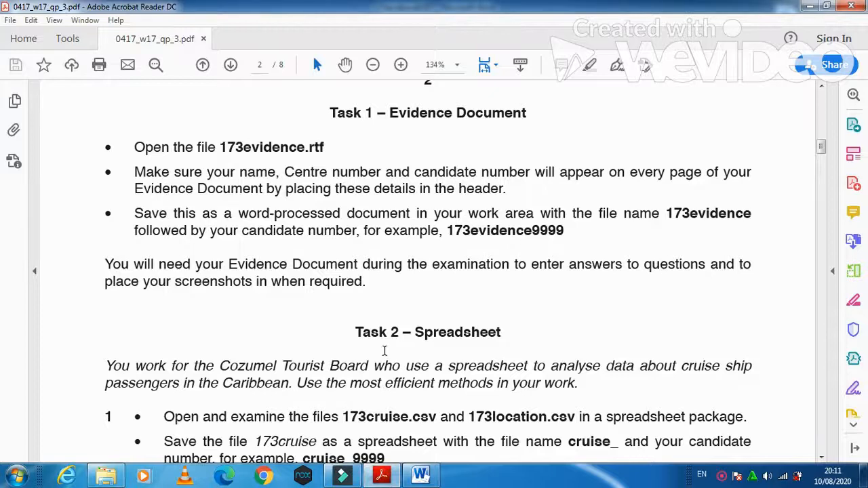
Step: Read Task 2's scenario and step 1 about opening 173cruise.csv and 173location.csv
scroll(384, 351, "down", 2)
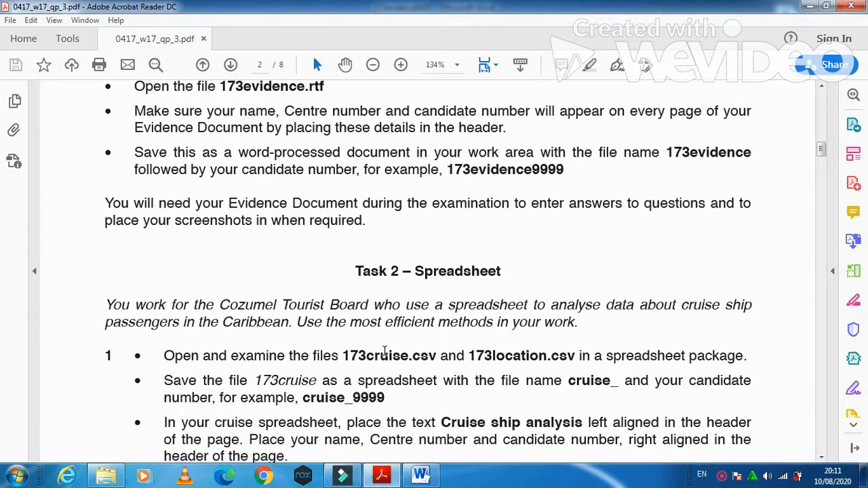
scroll(384, 350, "down", 4)
left_click_drag(107, 183, 734, 190)
left_click_drag(105, 200, 577, 204)
left_click(429, 233)
left_click_drag(164, 234, 745, 234)
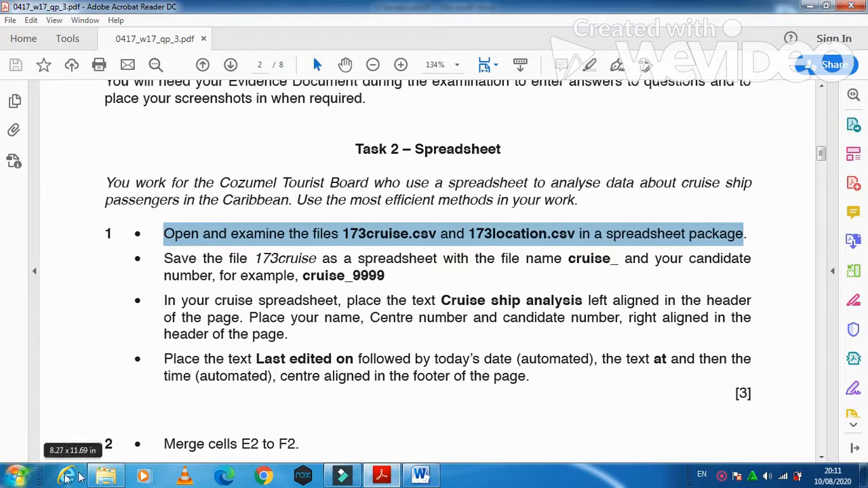
left_click(103, 476)
Step: Open 173location.csv and 173cruise.csv from the source files folder in Excel
left_click(415, 332)
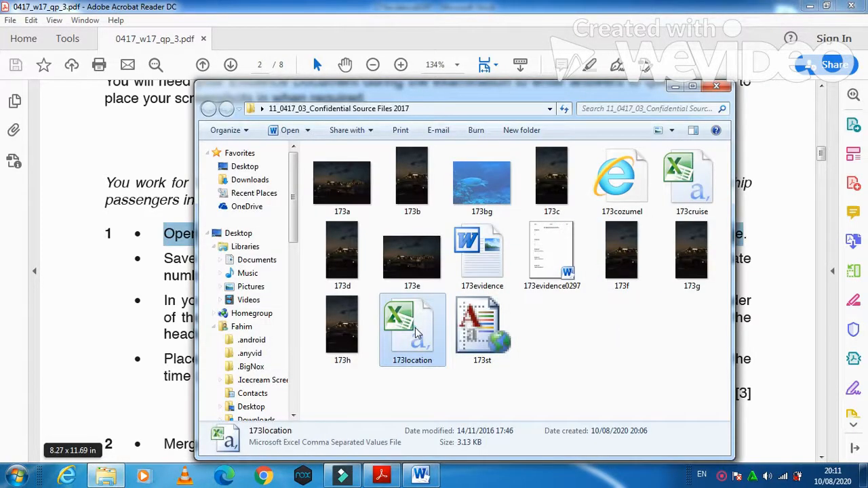
double_click(693, 181)
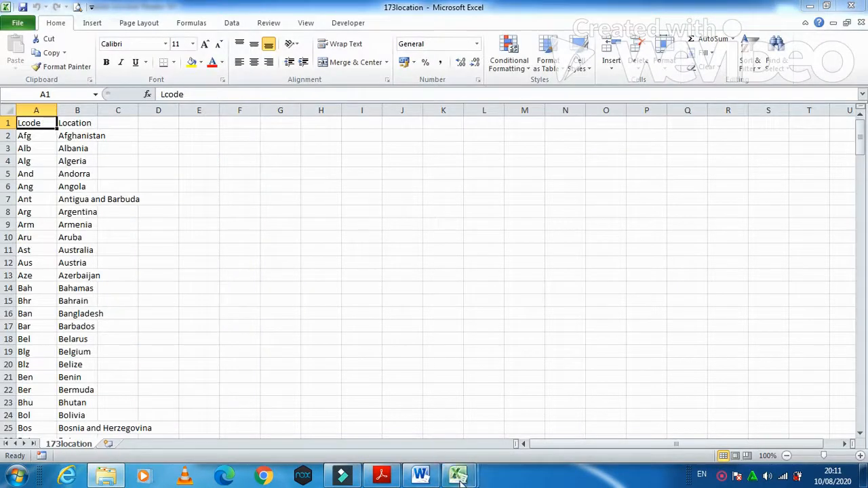
mouse_move(461, 476)
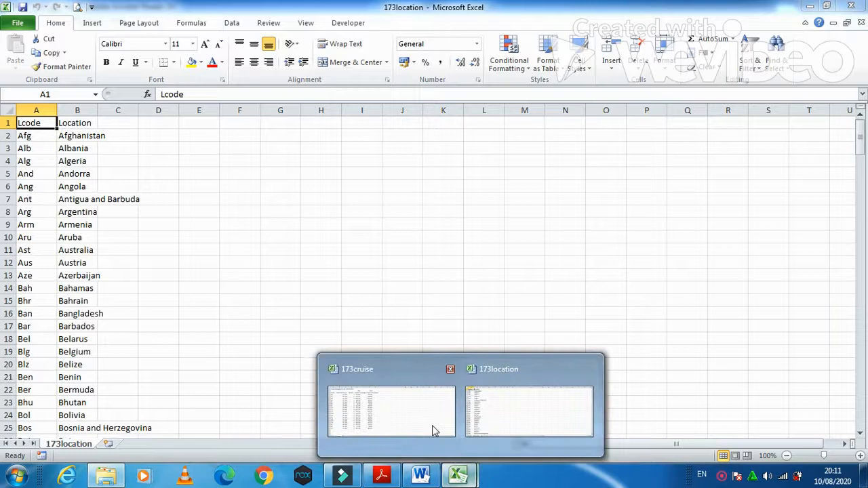
left_click(434, 430)
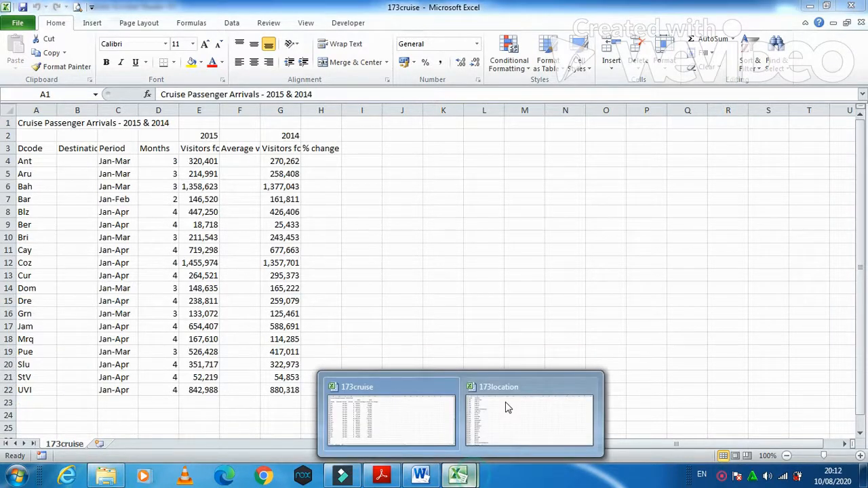
left_click(508, 407)
Step: Check the exam paper, then bring the 173cruise workbook to the front
left_click(381, 474)
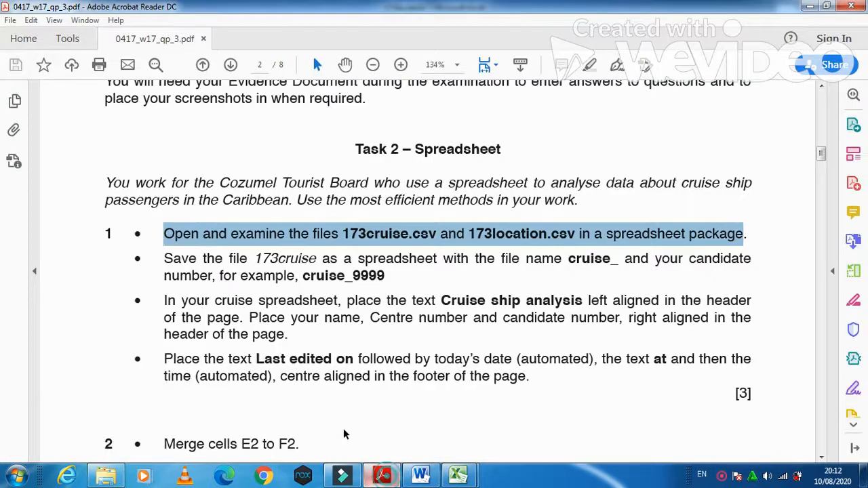
scroll(343, 434, "down", 2)
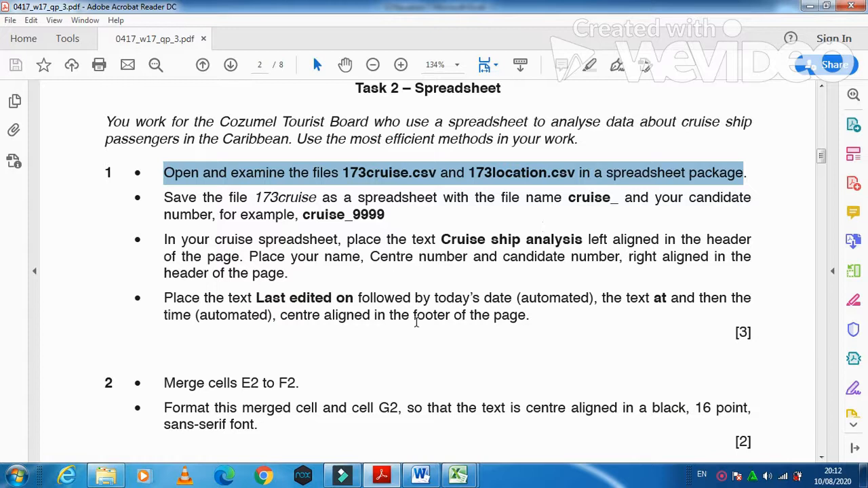
mouse_move(458, 476)
left_click(441, 403)
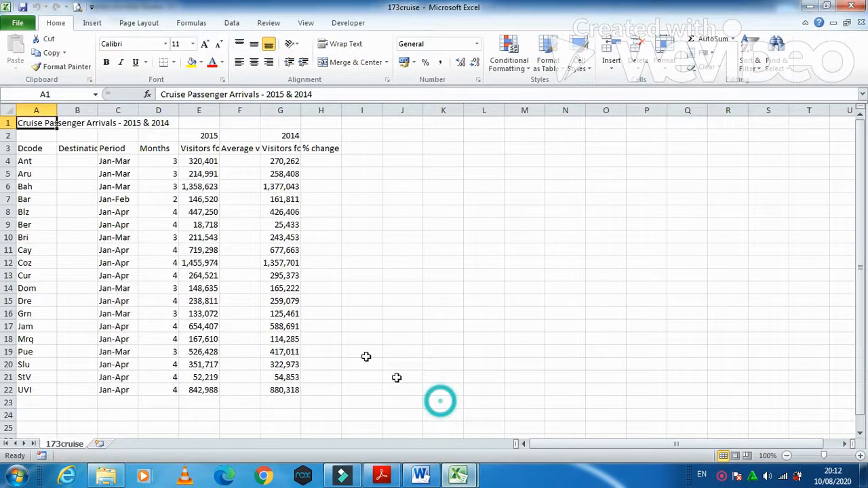
Step: Rename 173cruise to cruise_0297 and save it as an Excel Workbook
left_click(27, 23)
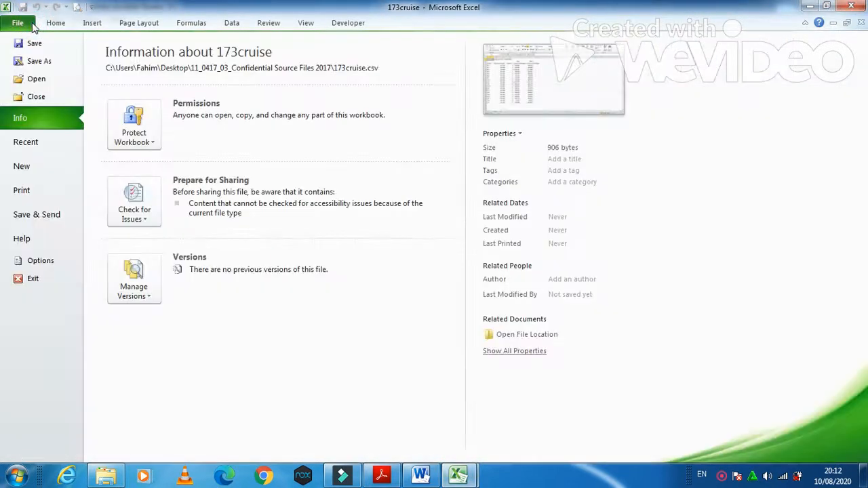
left_click(39, 61)
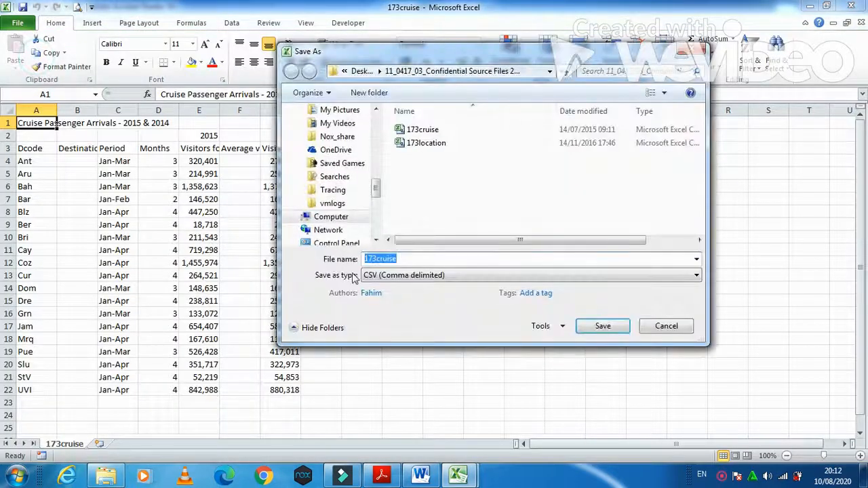
key("Left")
key("Right")
key("Right")
key("Right")
key("BackSpace")
key("BackSpace")
key("BackSpace")
key("Right")
key("Right")
key("Right")
key("Right")
key("Right")
key("Right")
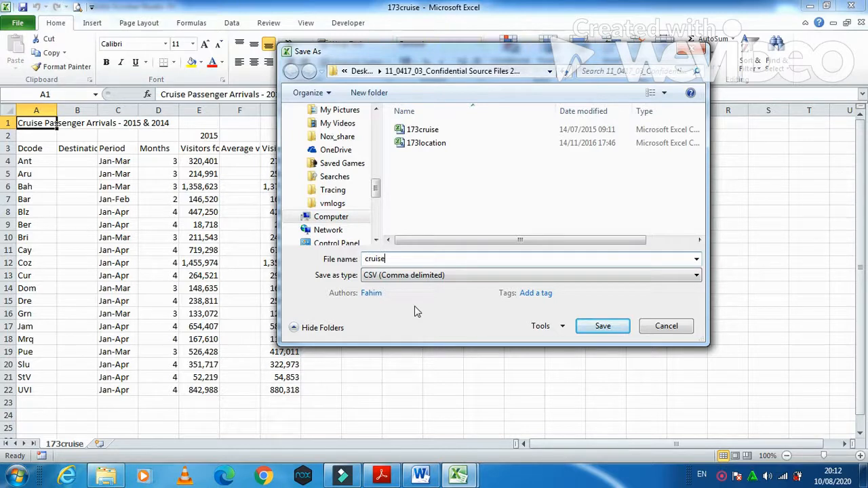
left_click(452, 281)
left_click(400, 9)
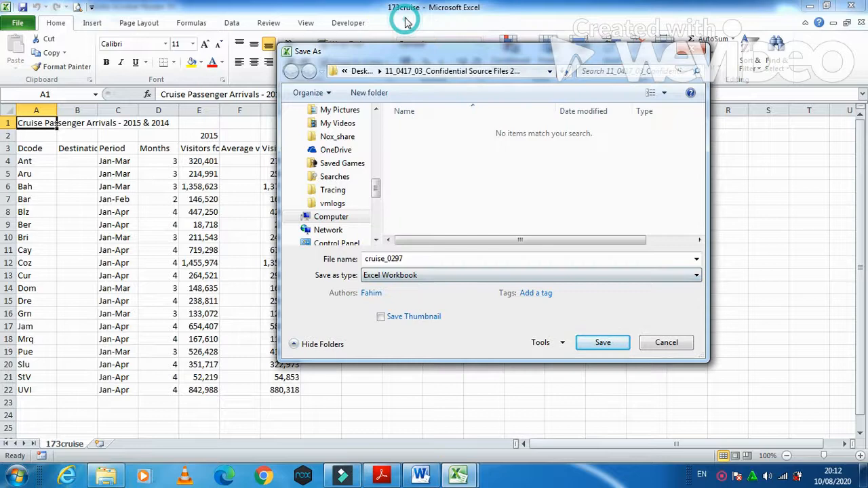
left_click(595, 344)
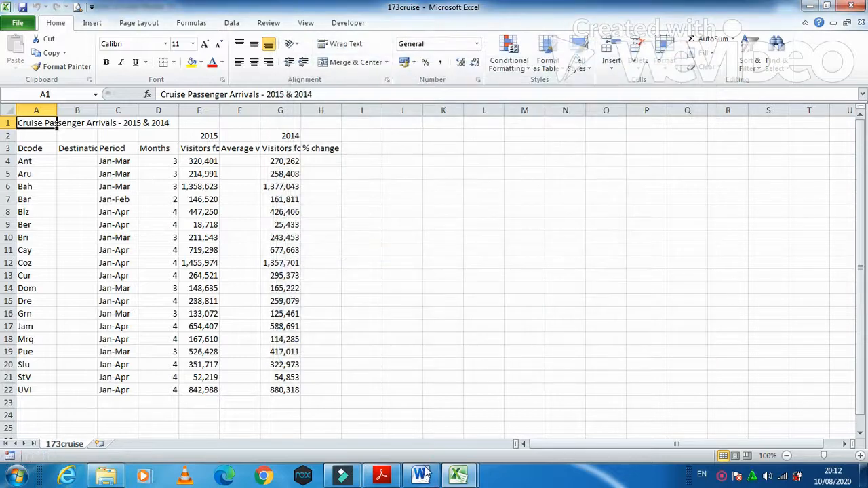
Step: Copy 'Cruise ship analysis' from the task paper and return to the cruise_0297 workbook
left_click(381, 474)
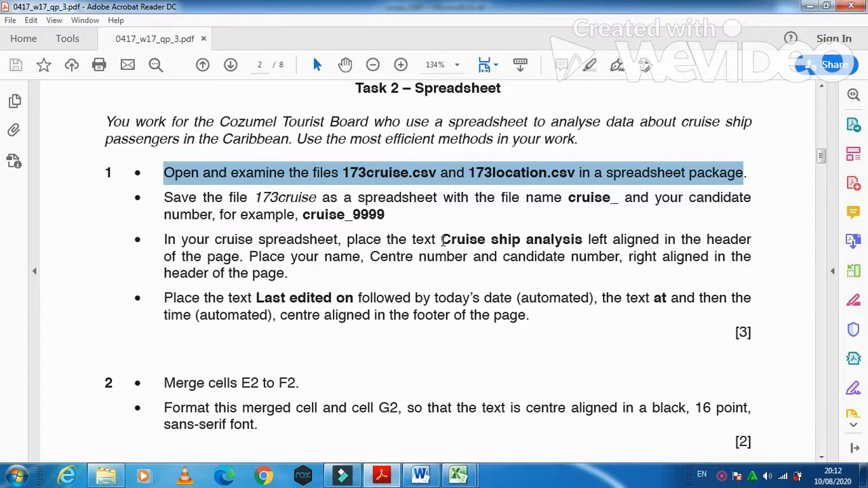
left_click_drag(442, 240, 559, 250)
key("ctrl+c")
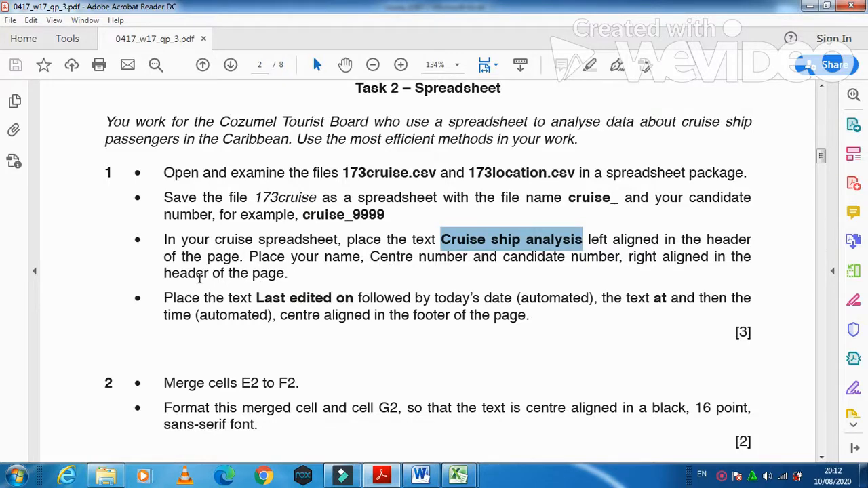
mouse_move(458, 475)
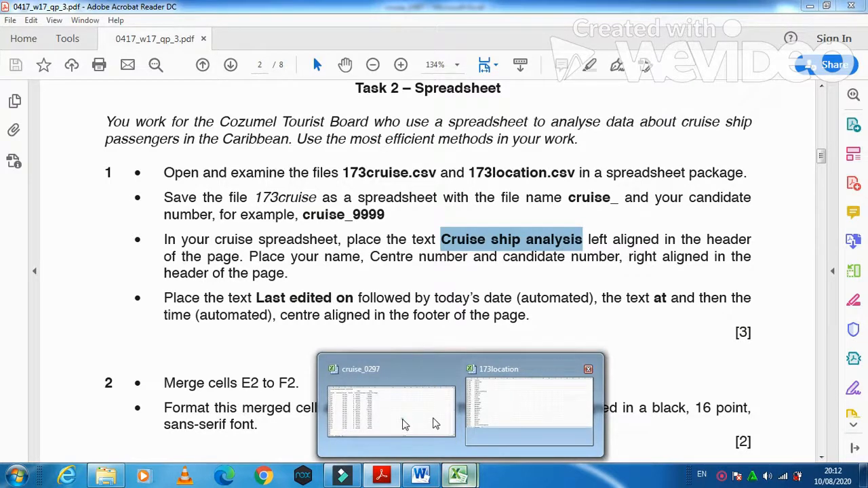
left_click(403, 423)
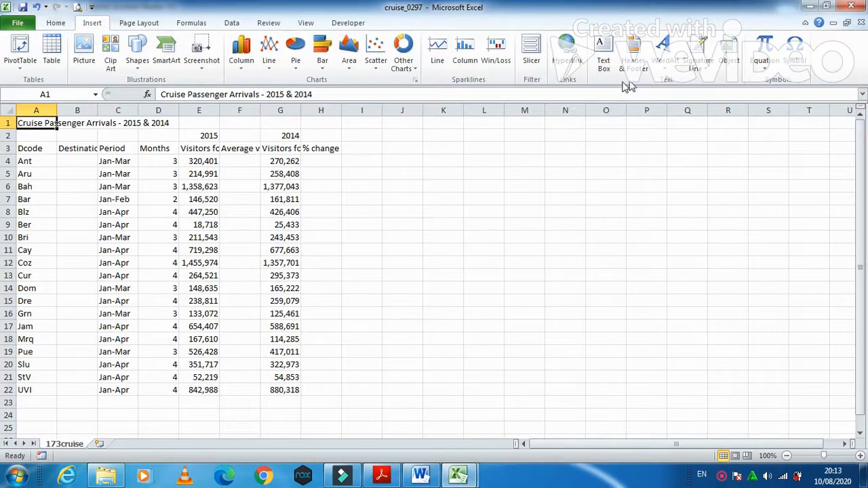
Step: Put 'Cruise ship analysis' in the left header and candidate name and numbers at right
left_click(631, 70)
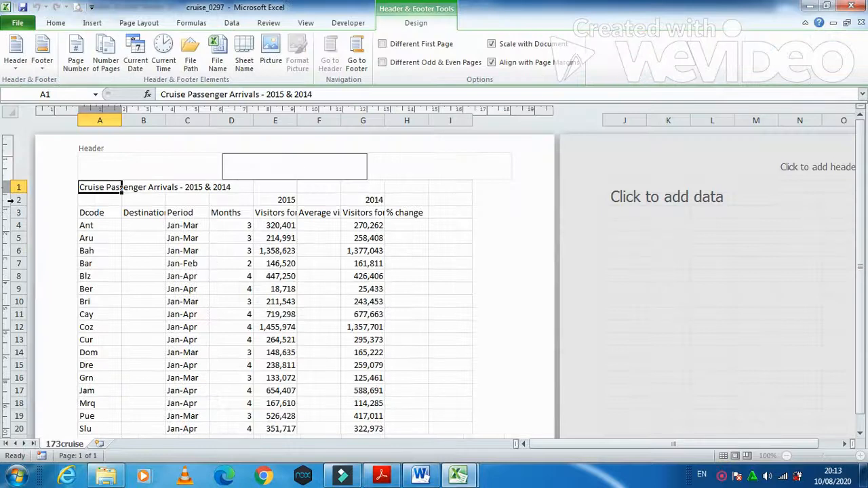
left_click(118, 161)
key("ctrl+v")
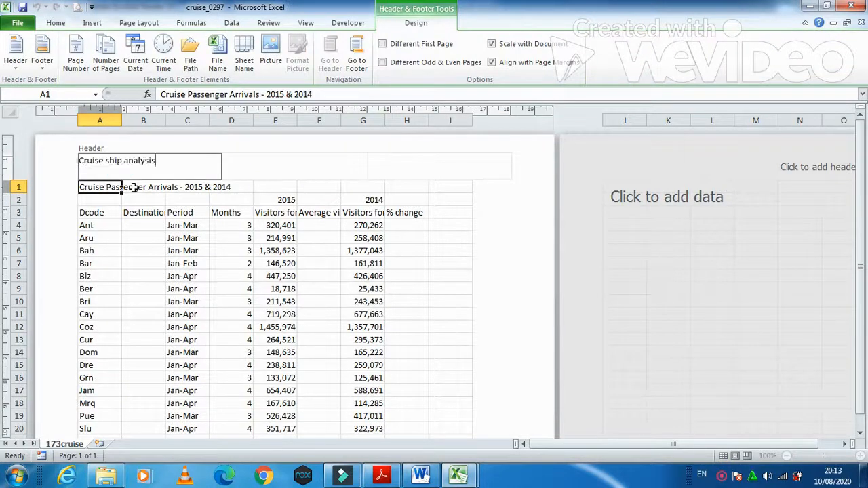
left_click(407, 163)
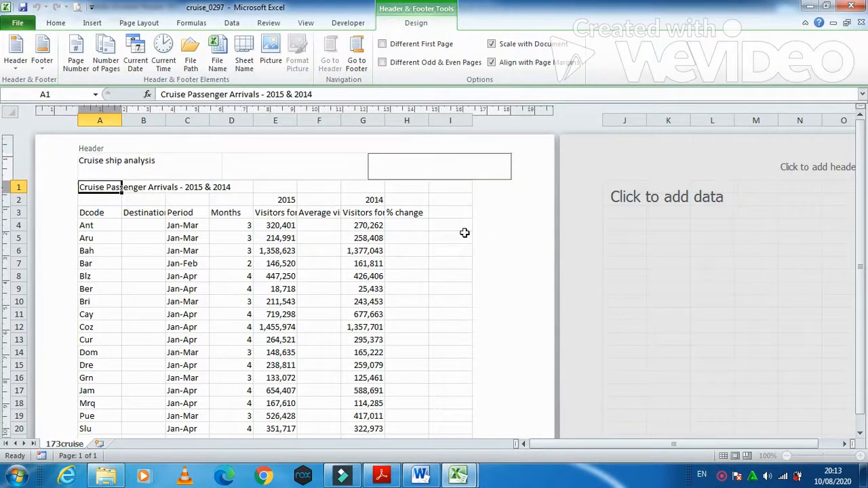
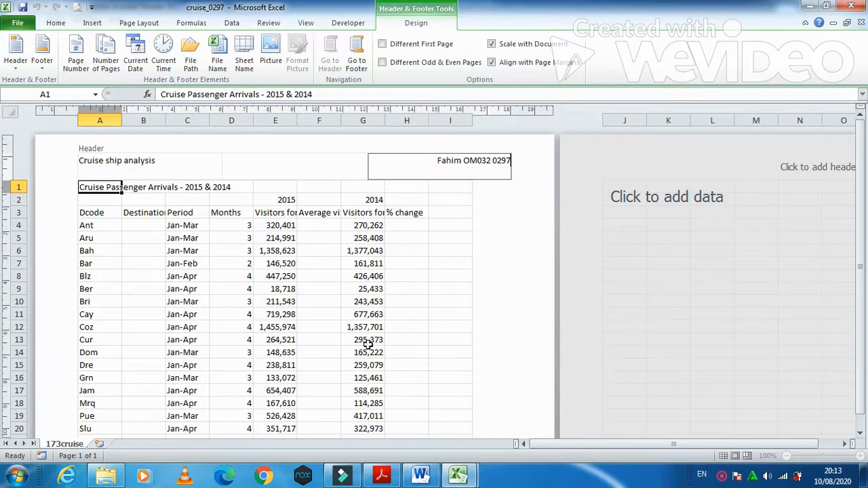
left_click(367, 477)
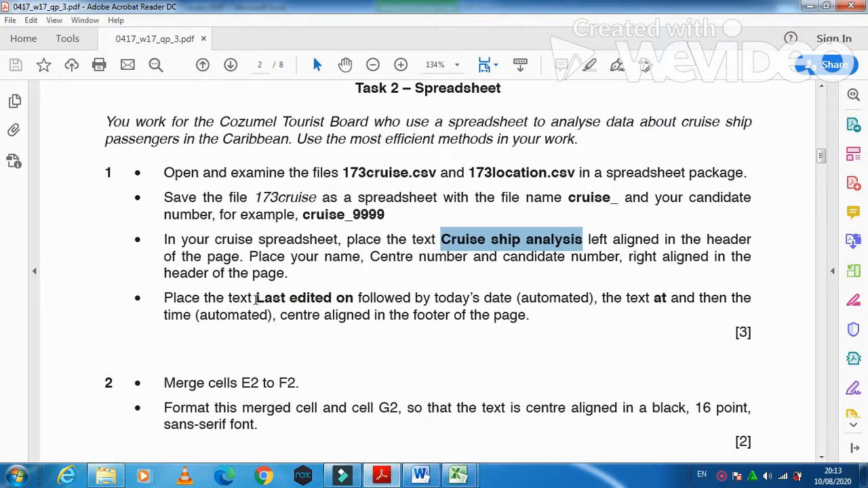
Step: Copy 'Last edited on' from the task's footer instruction and return to Excel
left_click_drag(255, 299, 354, 302)
key("ctrl+c")
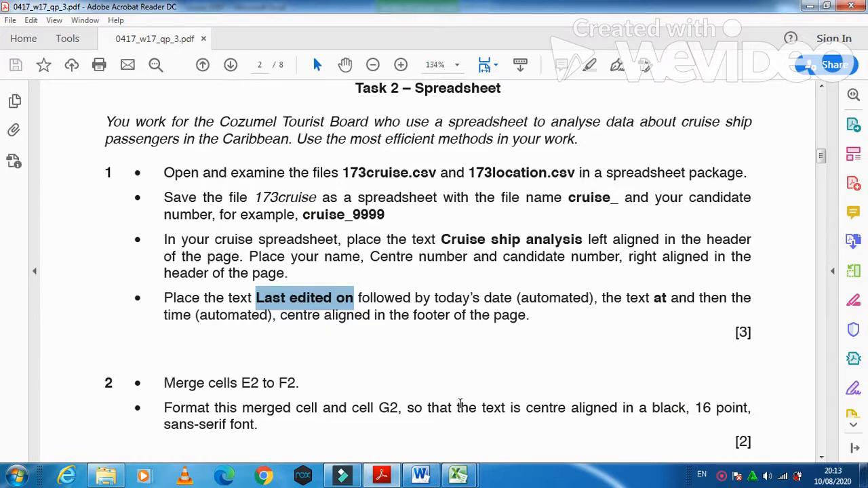
left_click(459, 475)
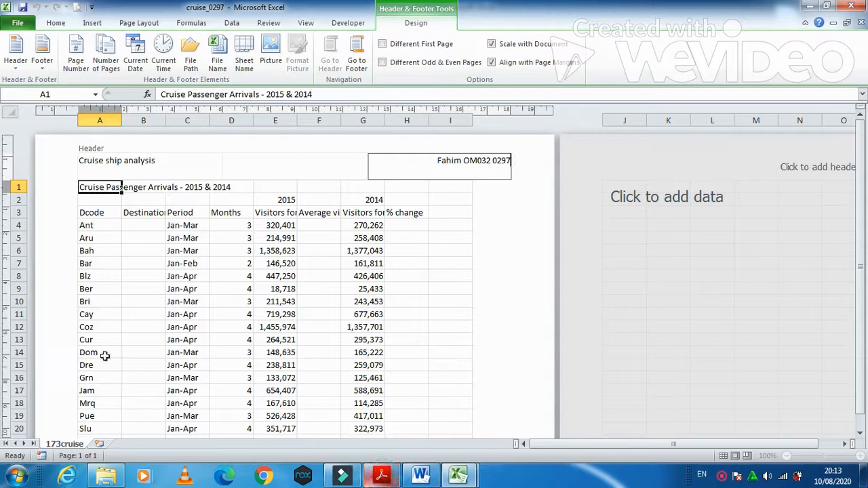
Step: Open the Custom Footer editor from Page Setup's Header/Footer settings
left_click(42, 65)
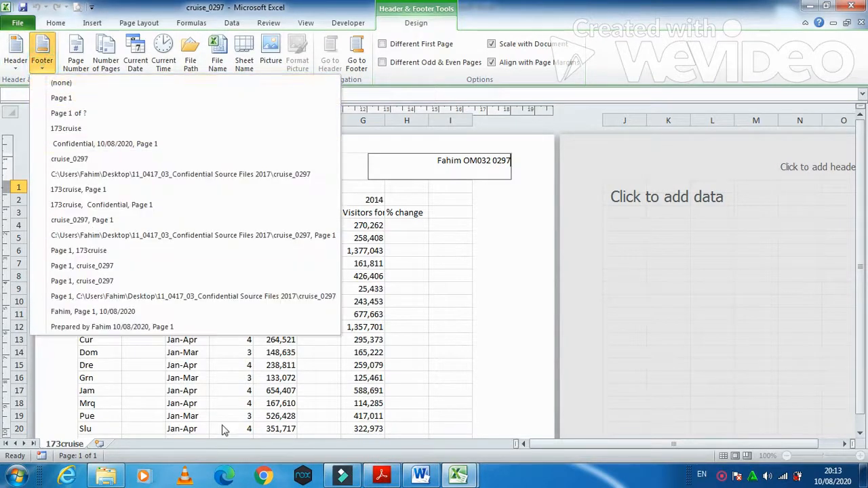
left_click(20, 27)
left_click(20, 27)
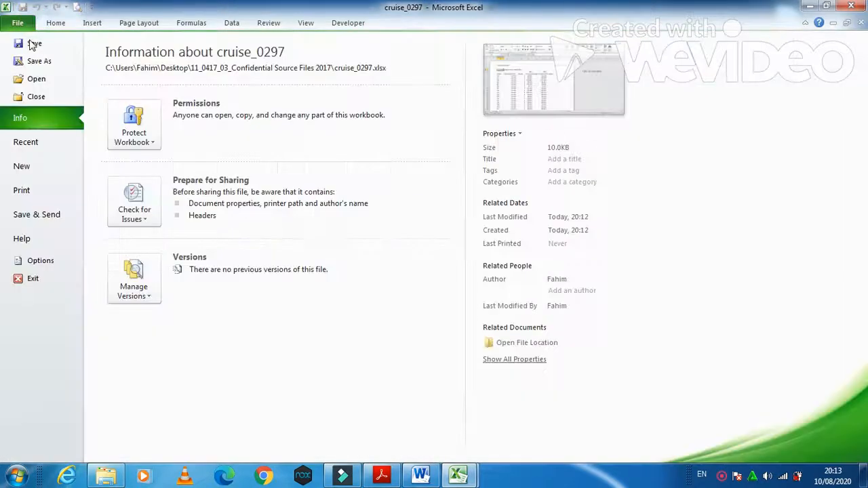
left_click(33, 192)
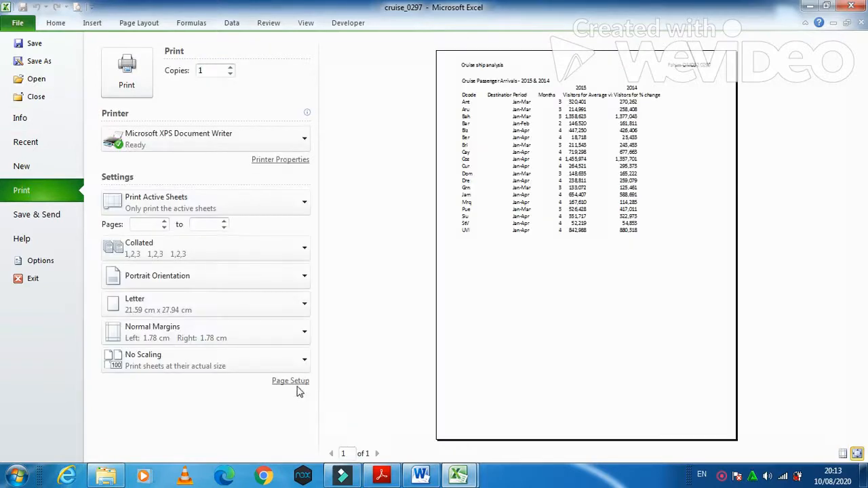
left_click(292, 381)
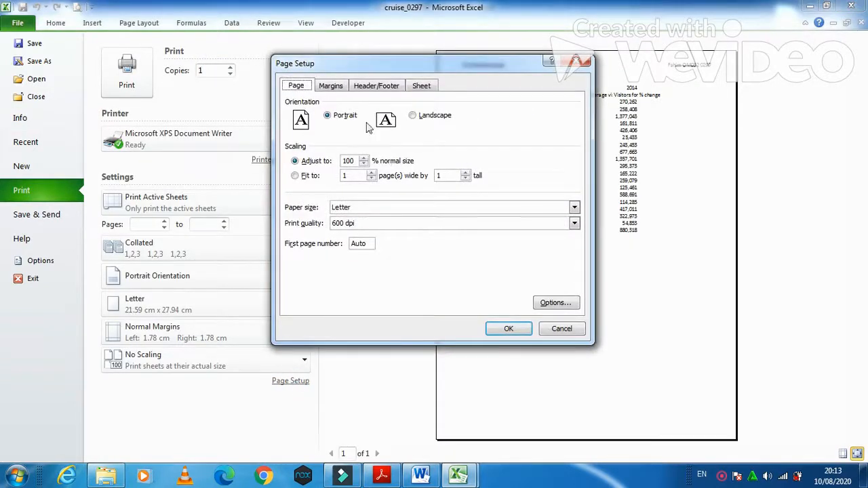
left_click(375, 86)
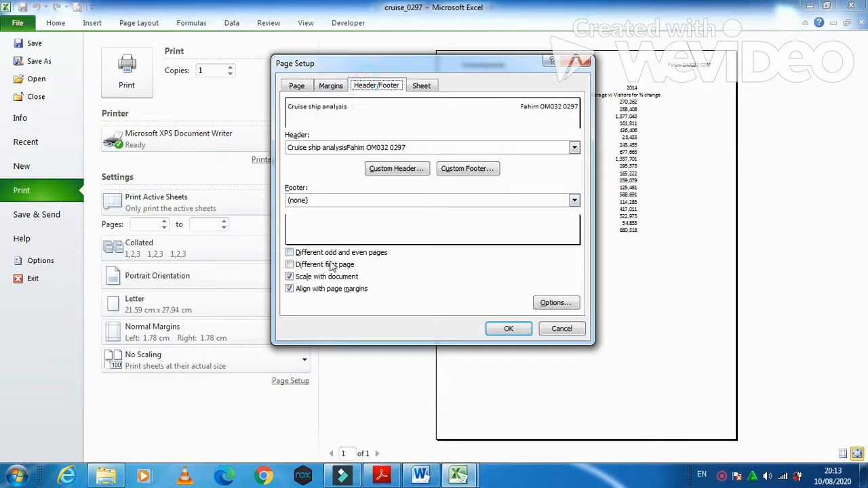
left_click(467, 169)
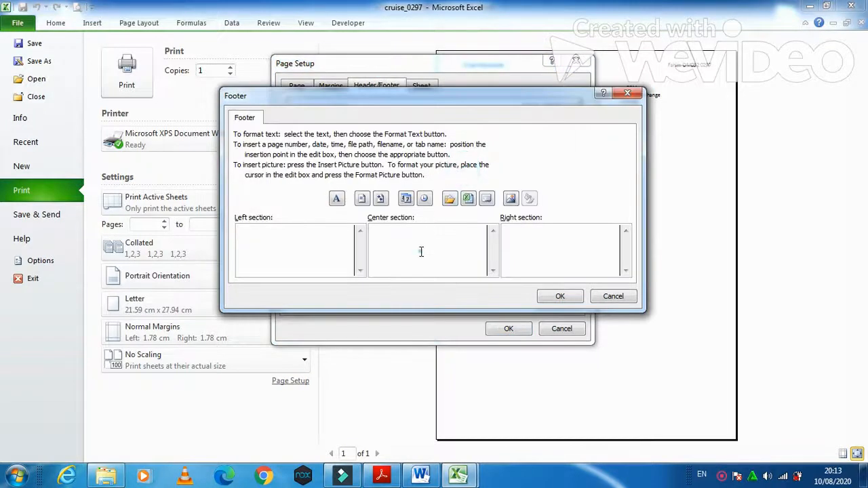
Step: Replace the mistaken centre footer text with 'Last edited on'
left_click(422, 247)
type("Cruise ship analysis")
key("BackSpace")
key("BackSpace")
key("BackSpace")
key("BackSpace")
key("BackSpace")
key("BackSpace")
key("BackSpace")
key("BackSpace")
key("BackSpace")
key("BackSpace")
key("BackSpace")
key("BackSpace")
key("BackSpace")
key("BackSpace")
key("BackSpace")
key("BackSpace")
key("BackSpace")
key("BackSpace")
key("BackSpace")
key("BackSpace")
key("alt+Tab")
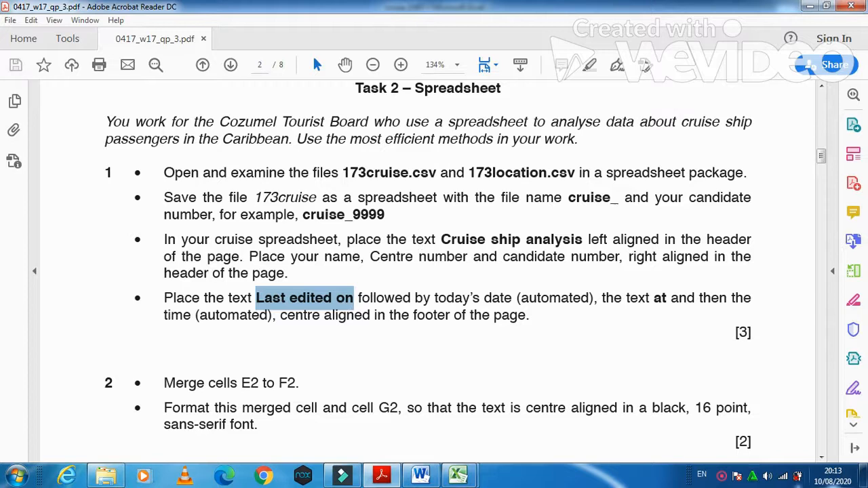
key("alt+Tab")
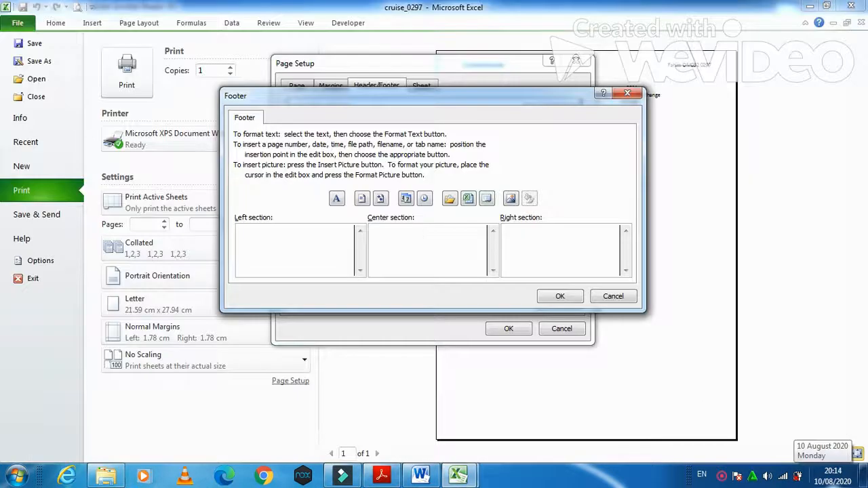
key("ctrl+v")
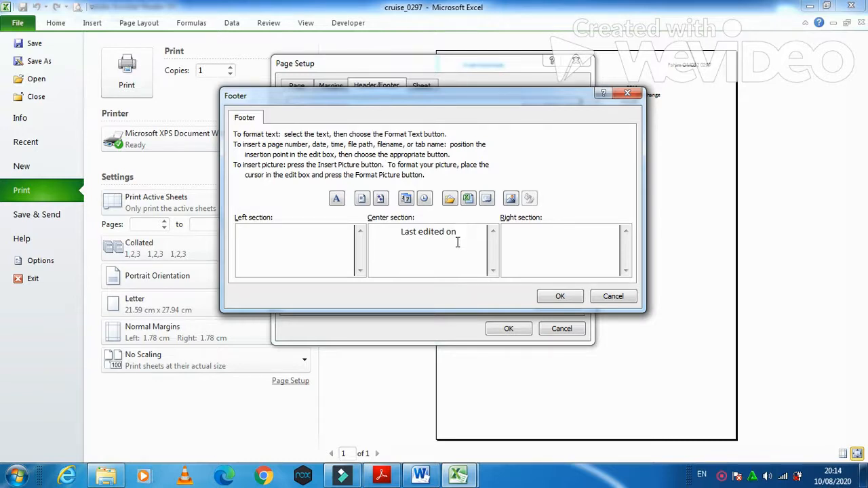
Step: Add the automatic date, 'at' and the automatic time, then confirm footer and page setup
left_click(409, 203)
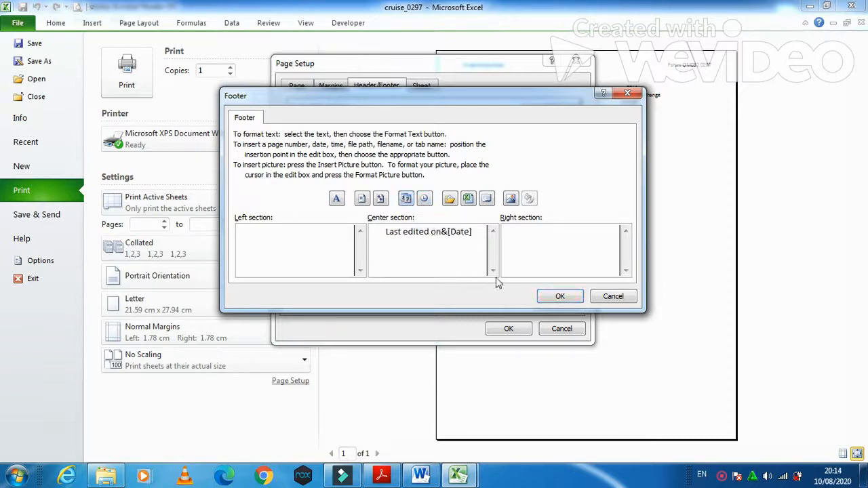
type("at")
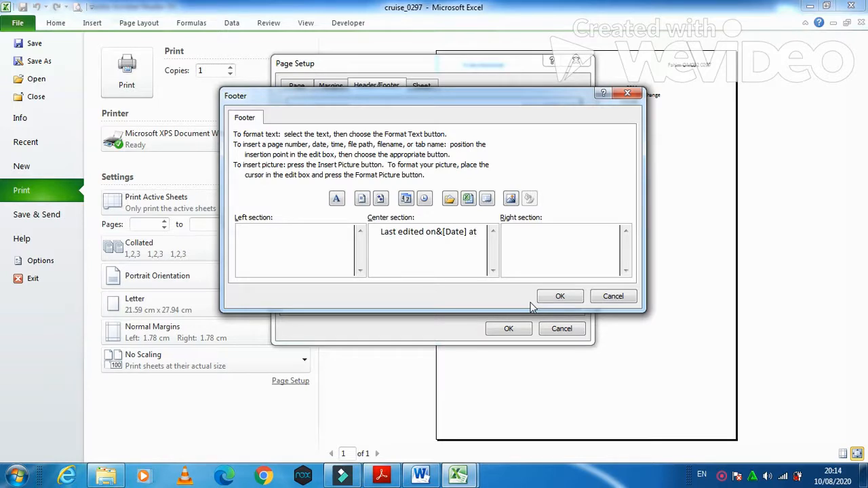
left_click(424, 198)
left_click(381, 474)
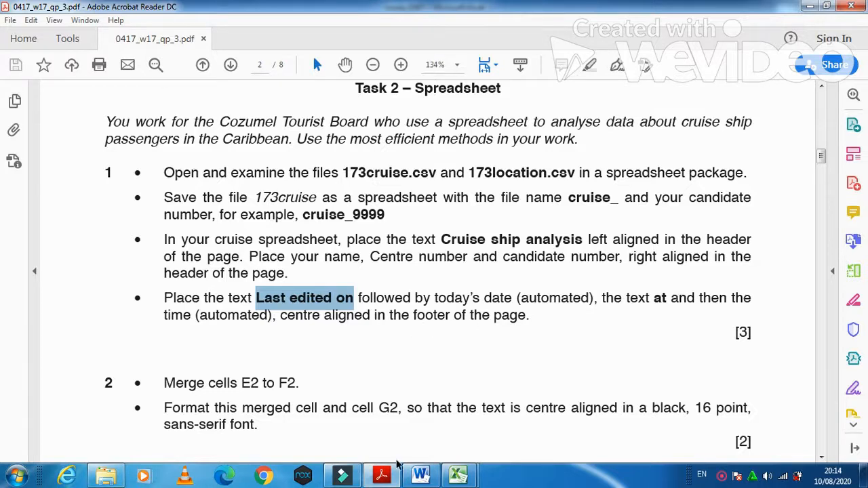
left_click(384, 476)
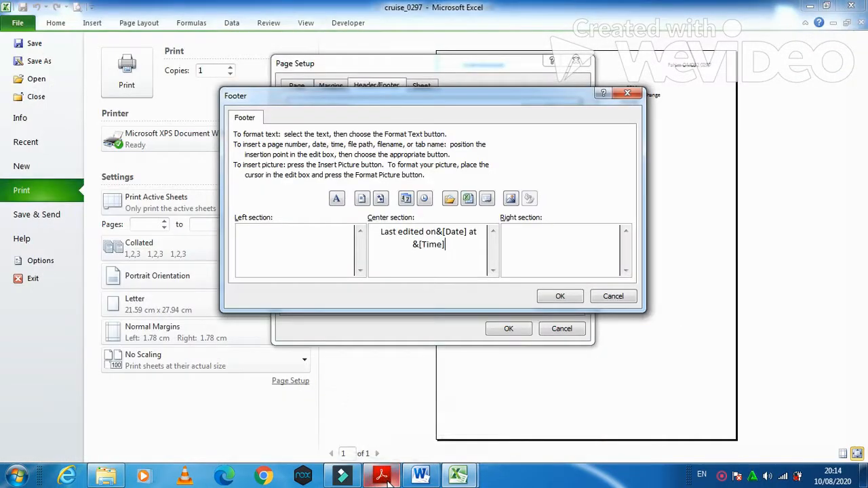
left_click(560, 296)
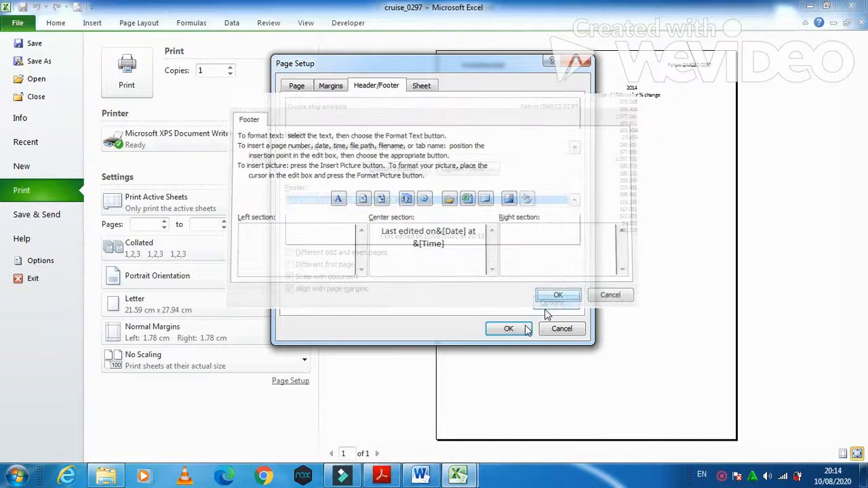
left_click(513, 328)
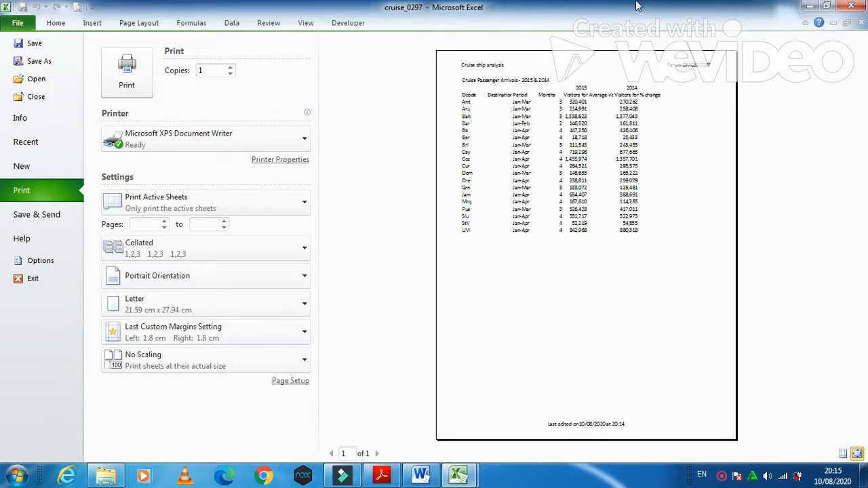
Step: Leave the print view, read task 2 in the exam PDF, and return to cruise_0297
left_click(56, 23)
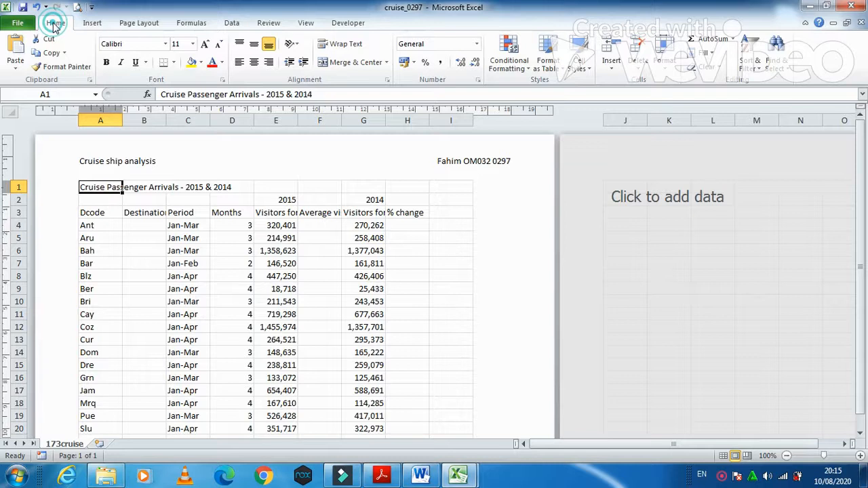
left_click(384, 474)
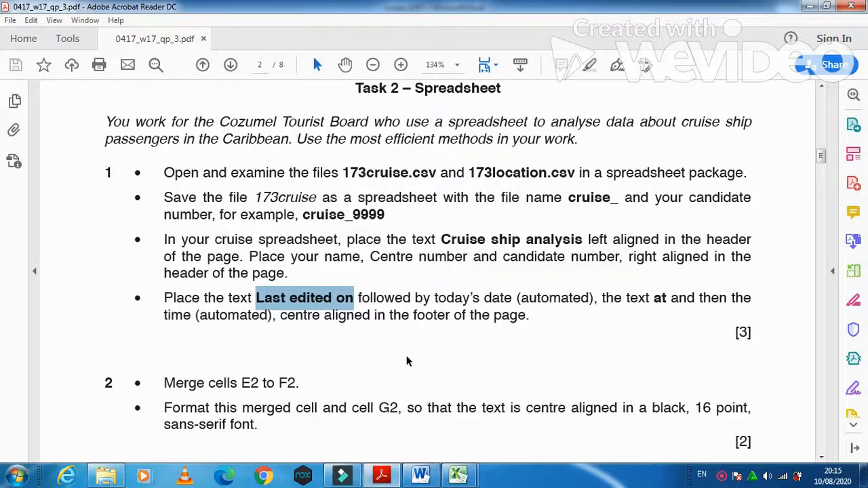
scroll(407, 362, "down", 2)
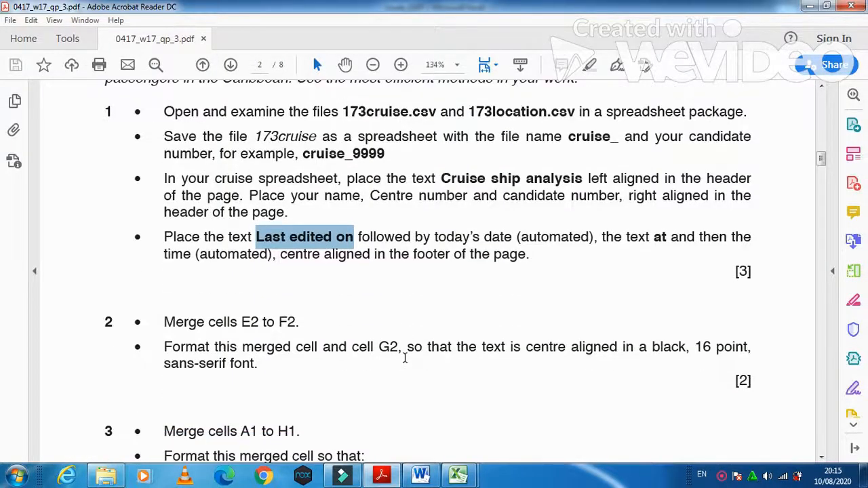
scroll(403, 354, "down", 2)
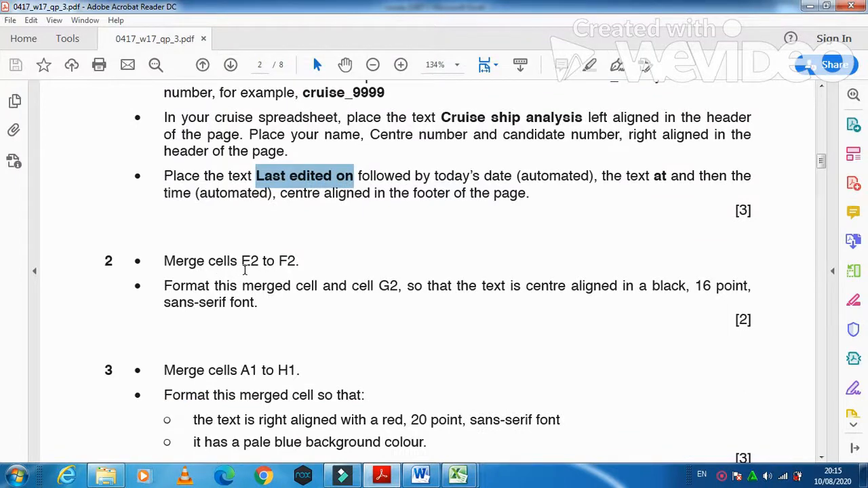
left_click(462, 477)
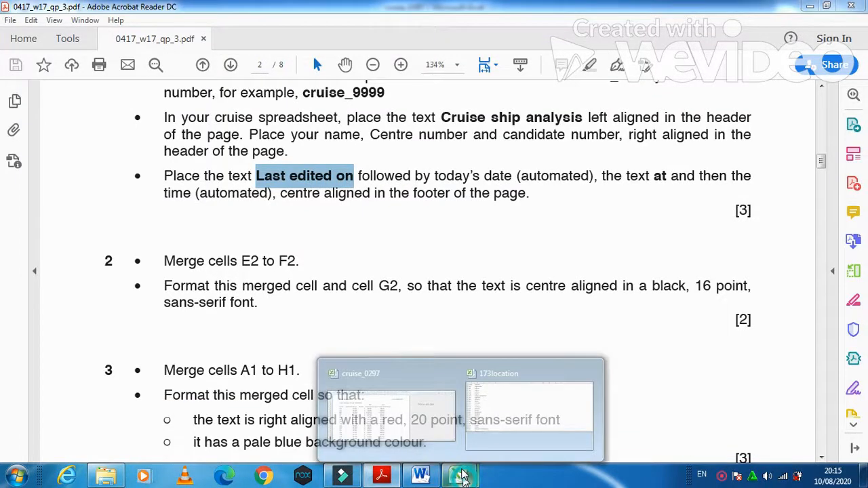
left_click(436, 409)
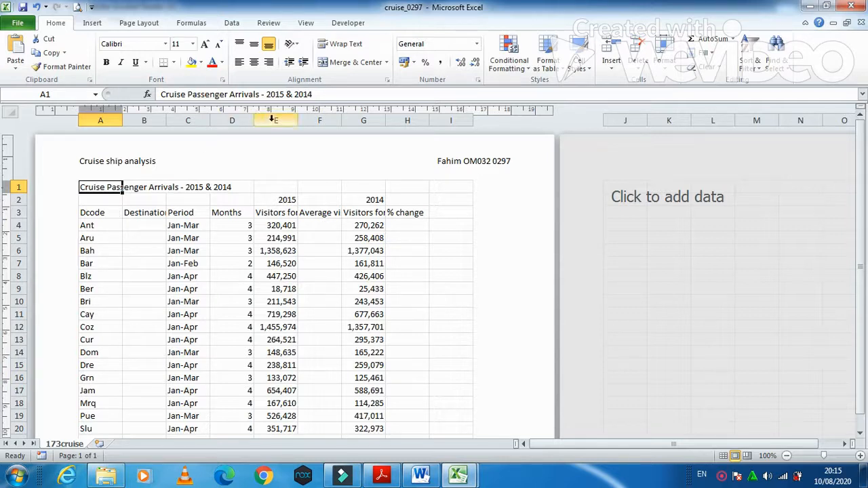
Step: Merge E2 and F2 into one centred cell, then check the exam task
left_click(274, 201)
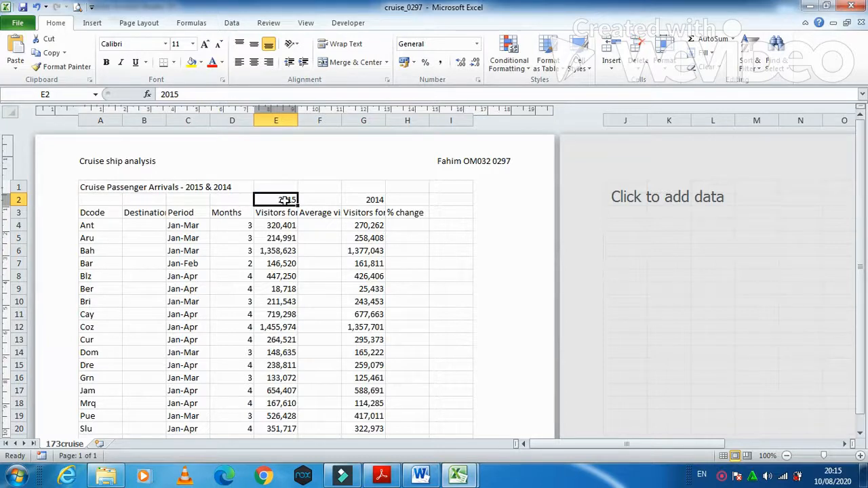
left_click_drag(286, 200, 307, 200)
right_click(309, 204)
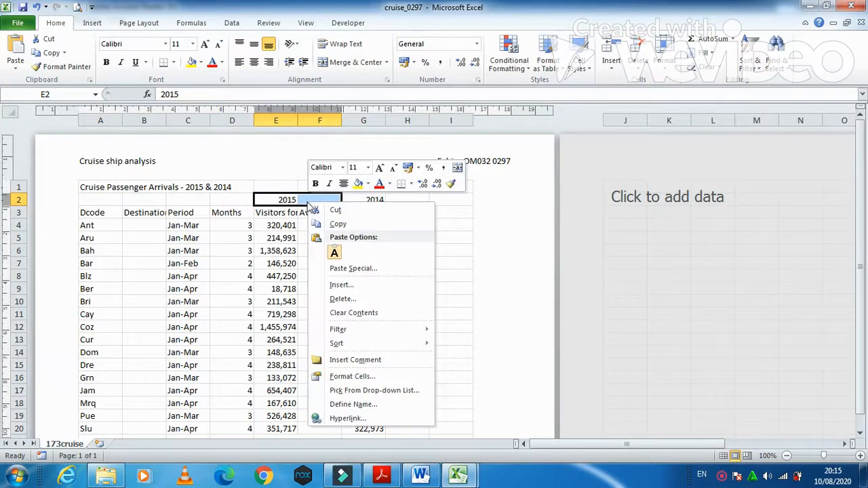
left_click(458, 168)
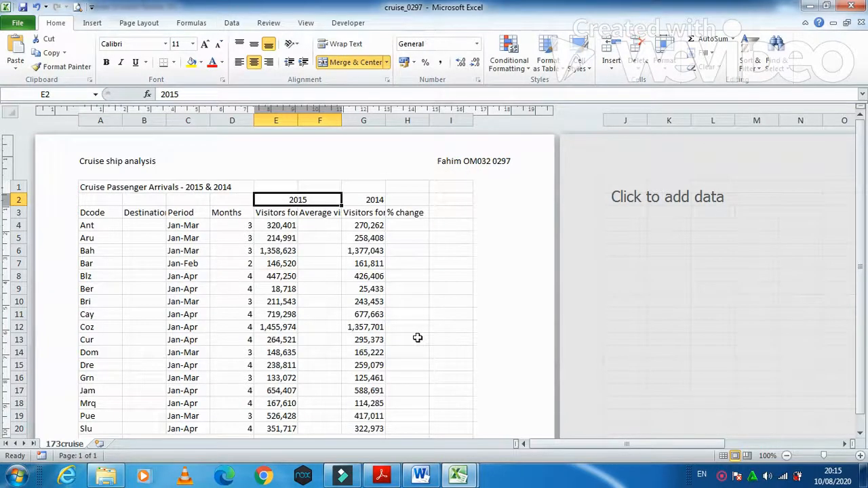
left_click(382, 475)
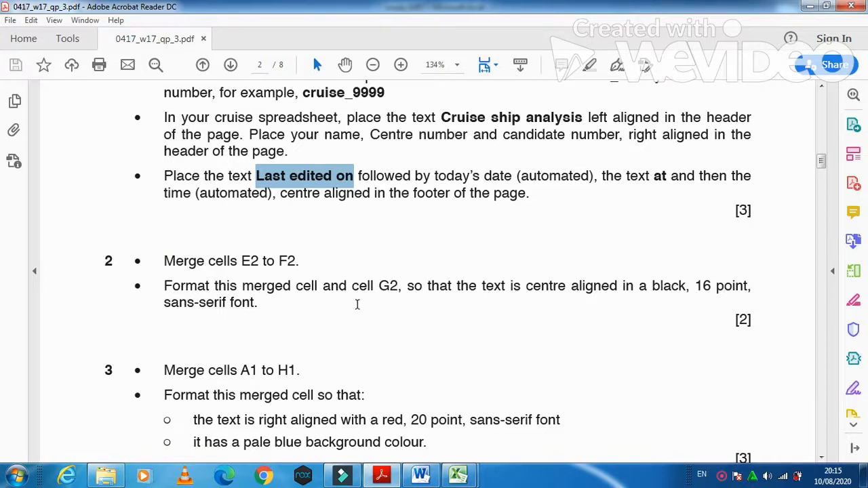
left_click(385, 476)
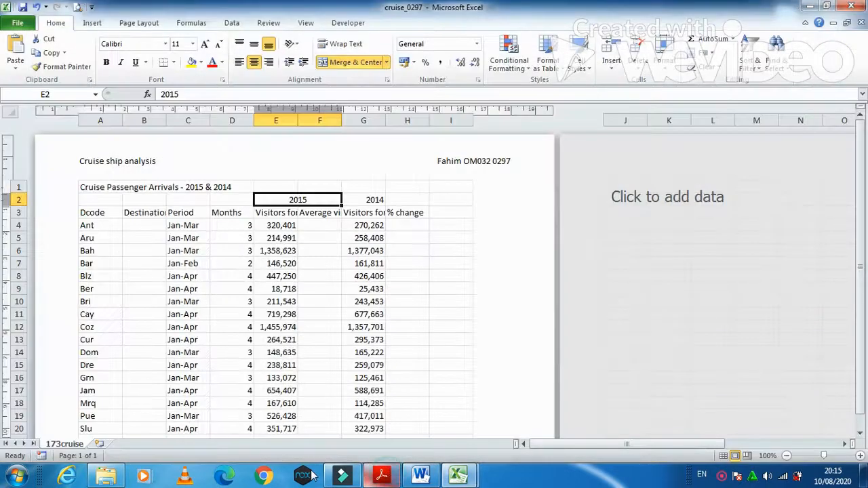
Step: Set the 2015 and 2014 year headings in E2:G2 to 16-point Arial
left_click(364, 199)
left_click_drag(298, 200, 356, 199)
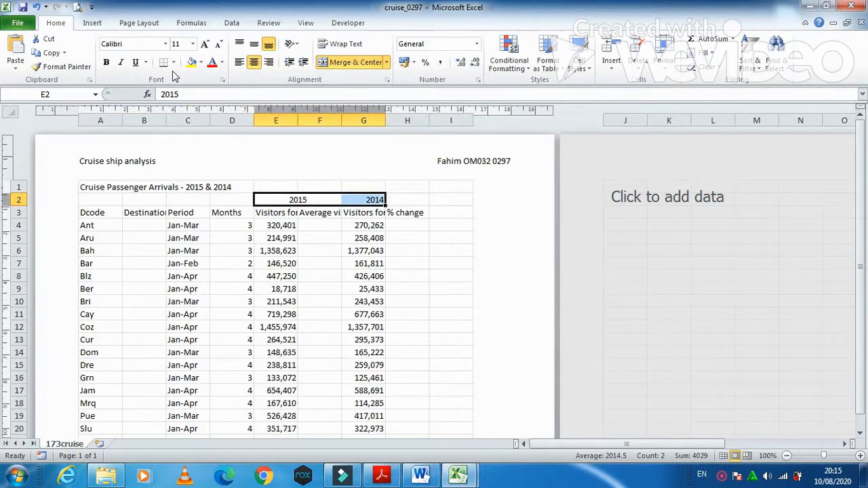
left_click(193, 43)
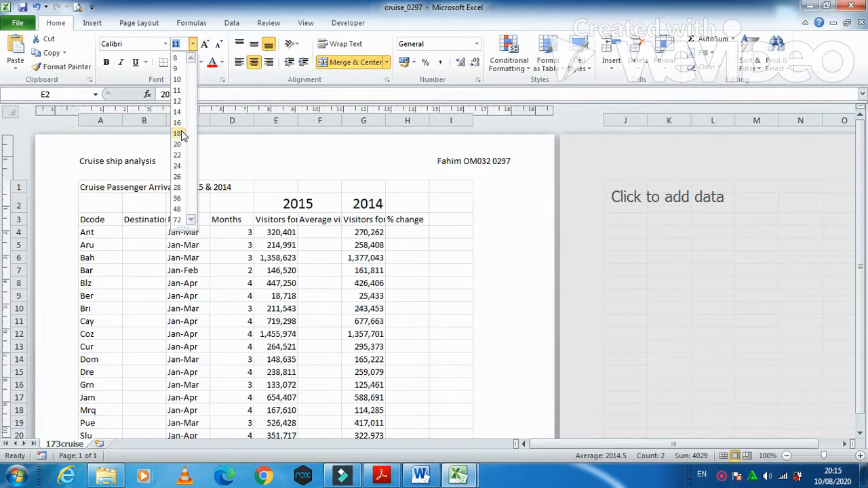
left_click(178, 123)
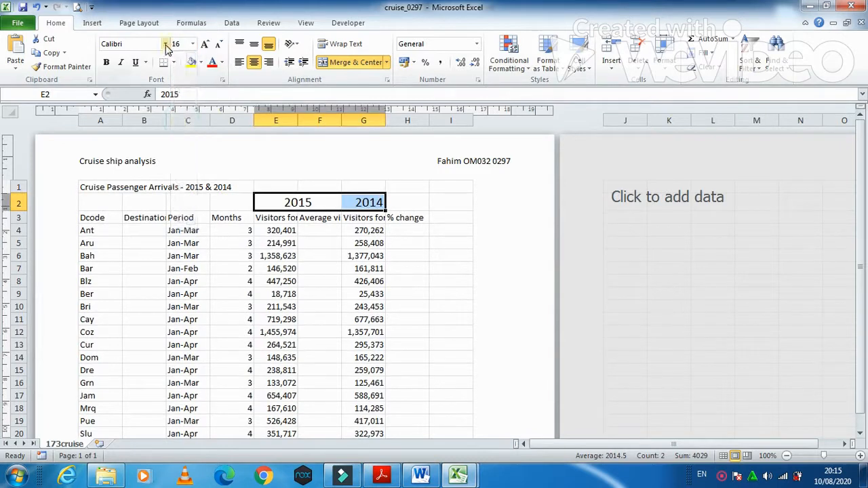
left_click(166, 43)
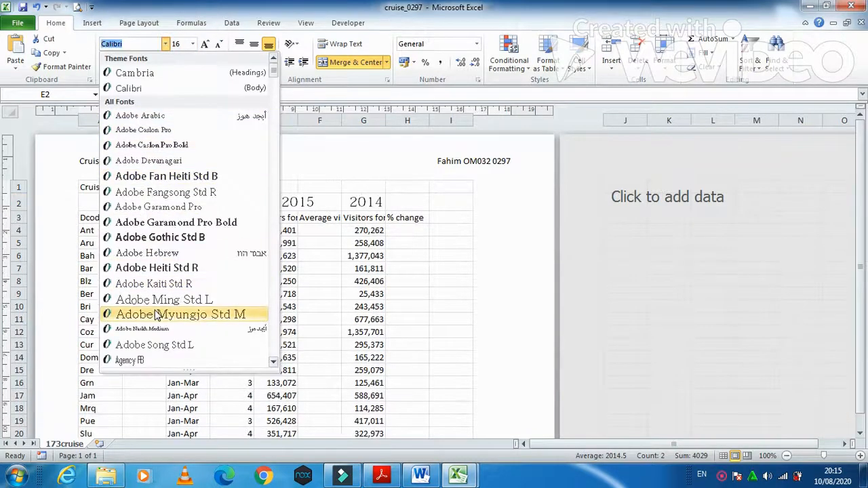
type("Arial")
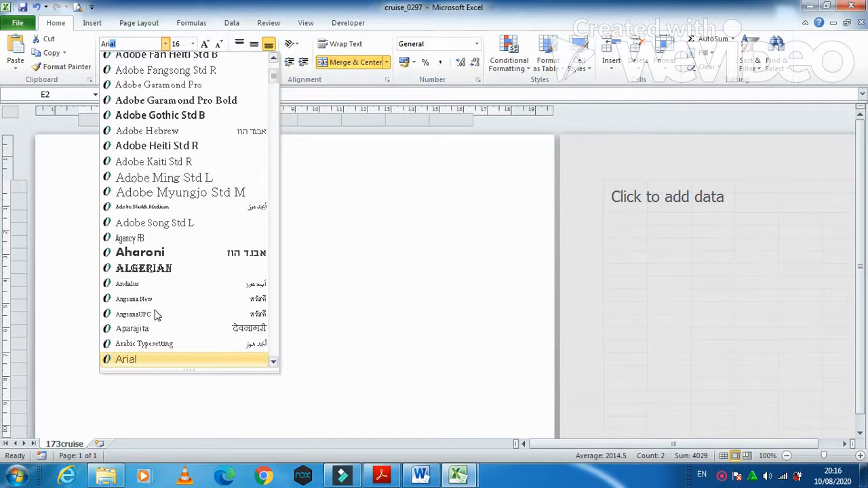
left_click(126, 356)
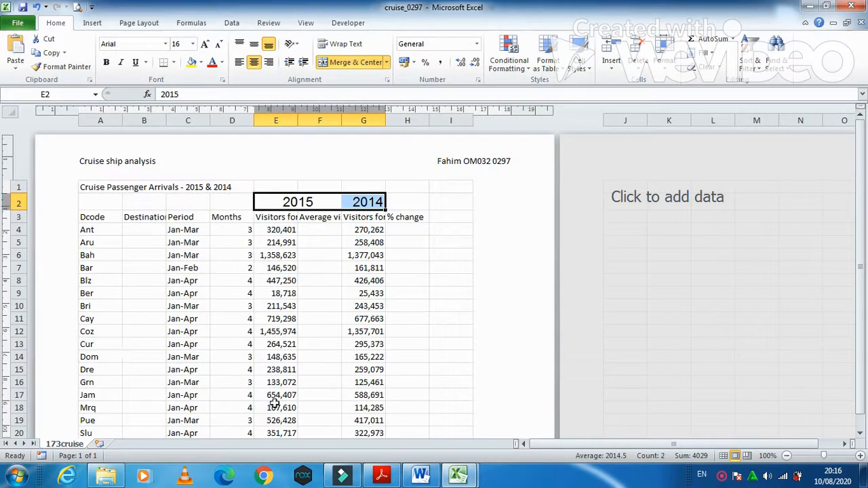
left_click(383, 476)
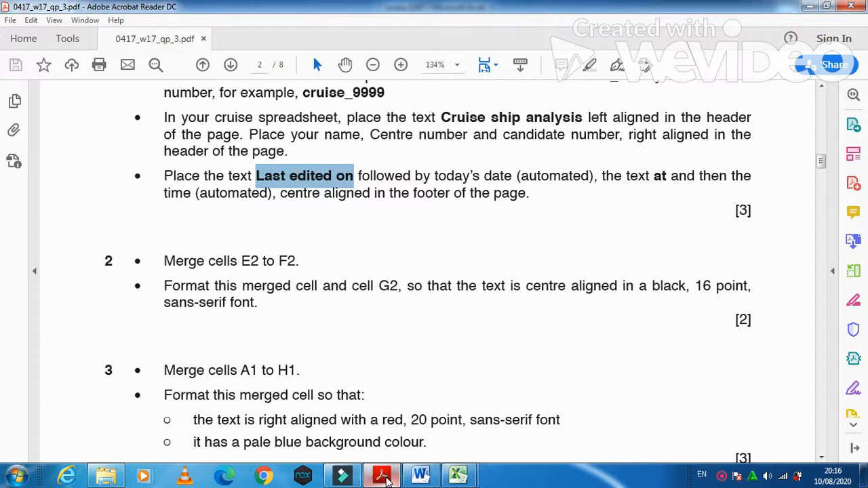
left_click(383, 478)
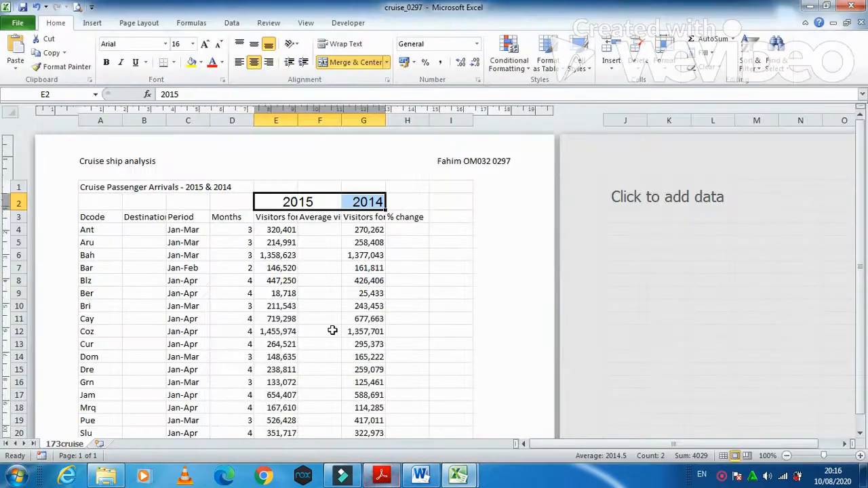
Step: Merge A1 through H1 into a single title cell
left_click(383, 478)
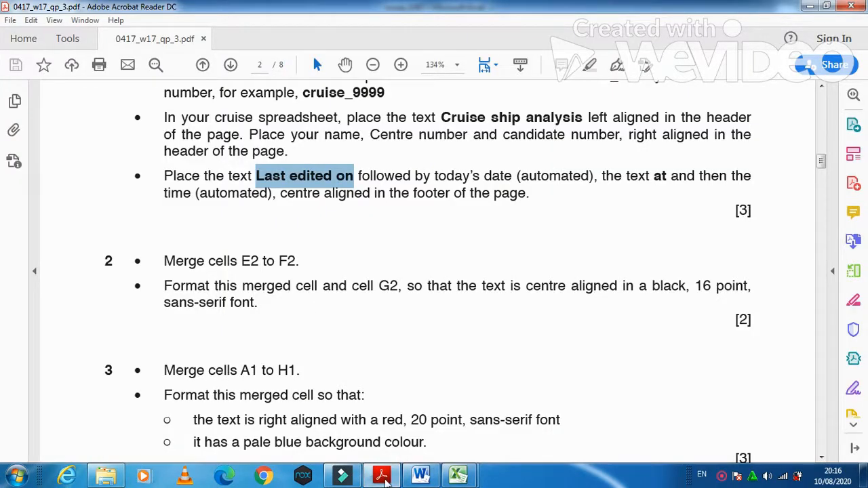
left_click(384, 477)
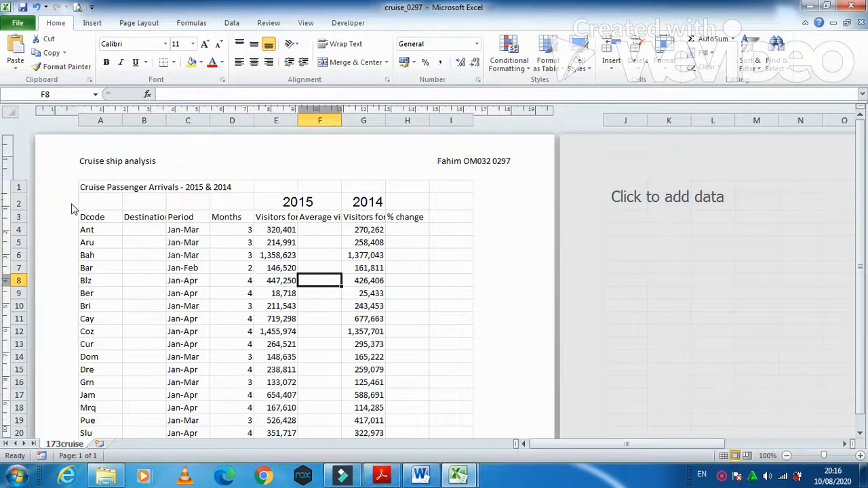
left_click(99, 187)
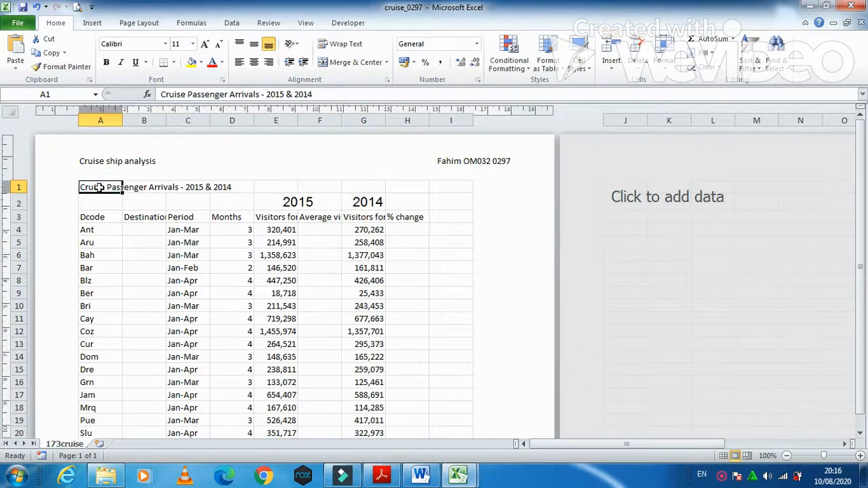
key("shift+Right")
key("shift+Right")
key("shift+Right")
key("shift+Right")
key("shift+Right")
key("shift+Right")
key("shift+Right")
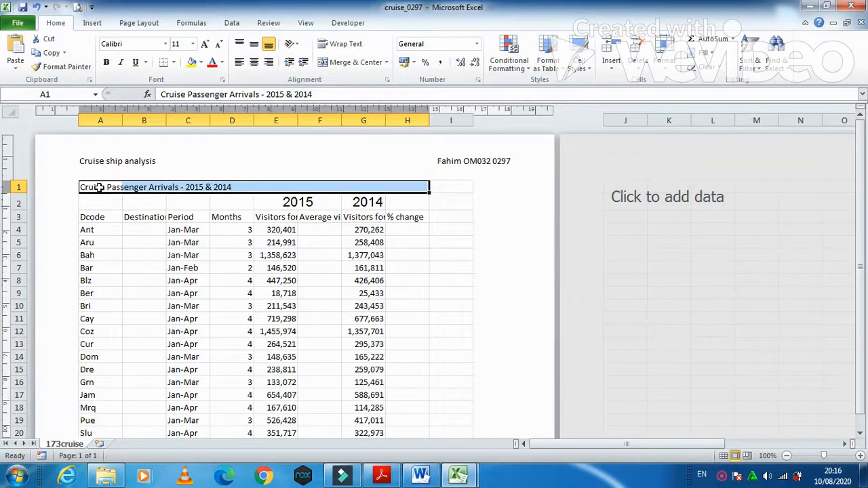
left_click(354, 61)
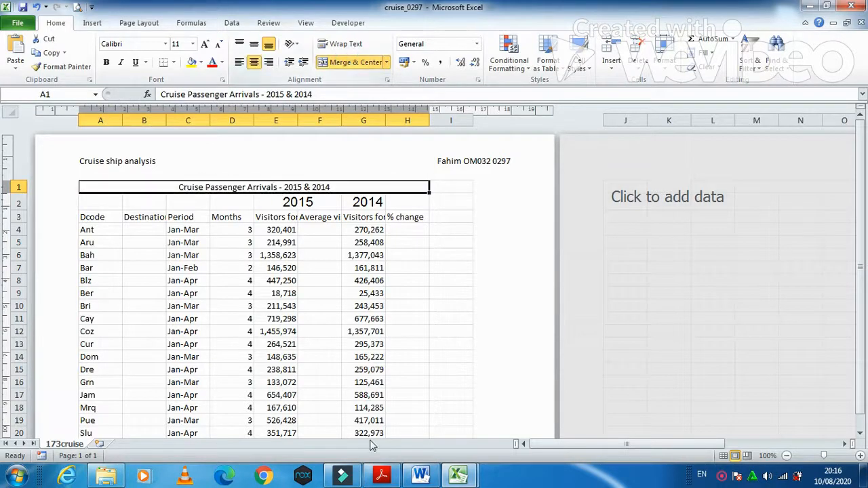
Step: Format the title as red, 20-point, right-aligned Arial text
left_click(381, 475)
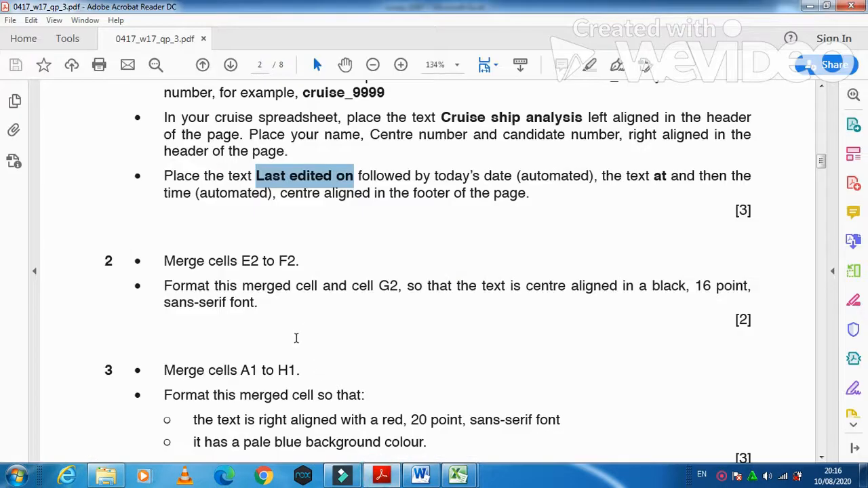
scroll(295, 337, "down", 2)
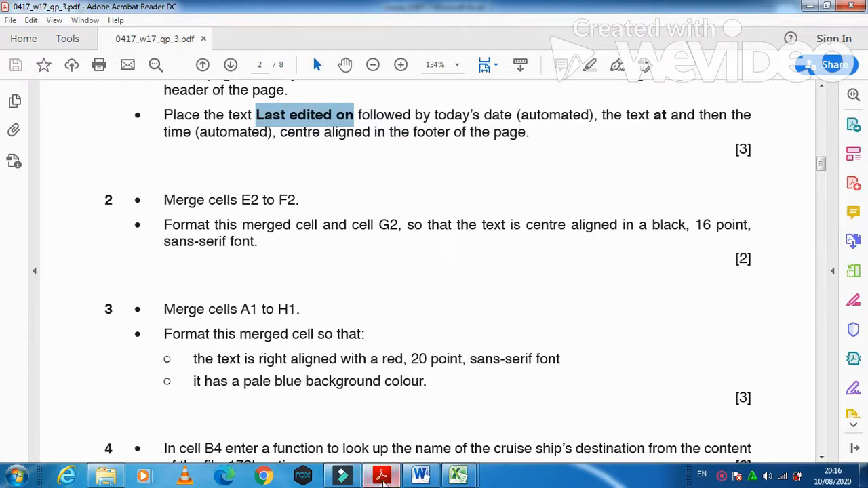
left_click(381, 476)
left_click(212, 62)
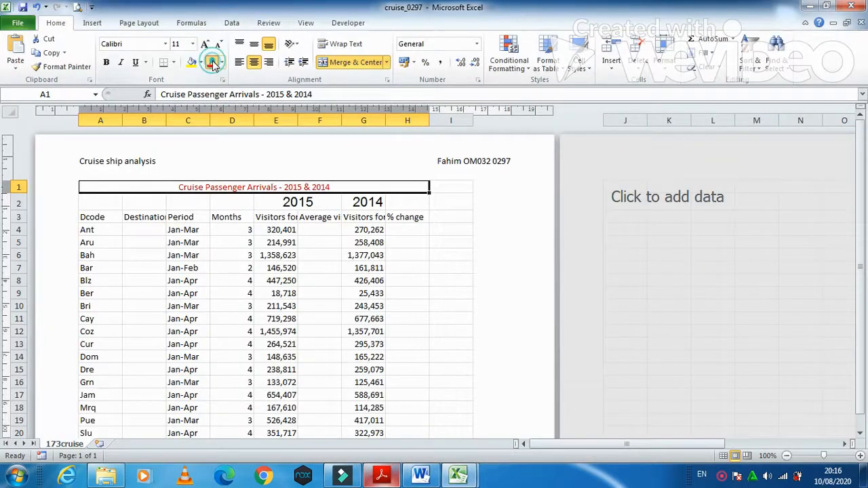
left_click(193, 43)
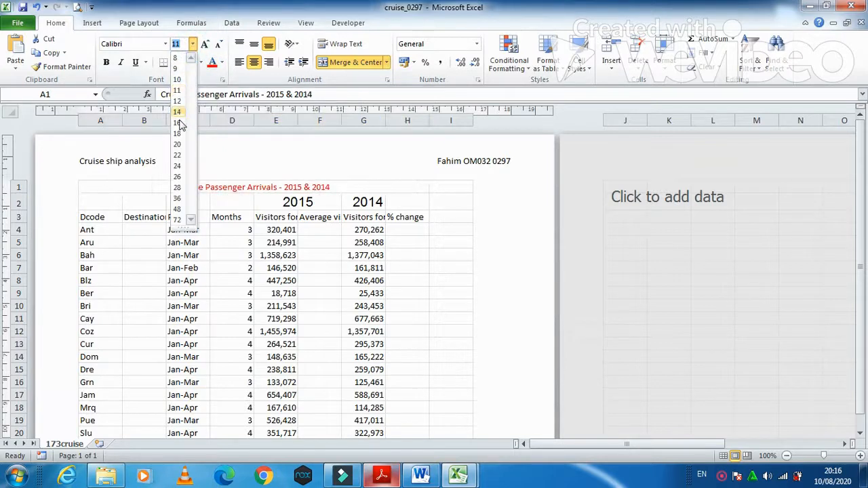
left_click(177, 144)
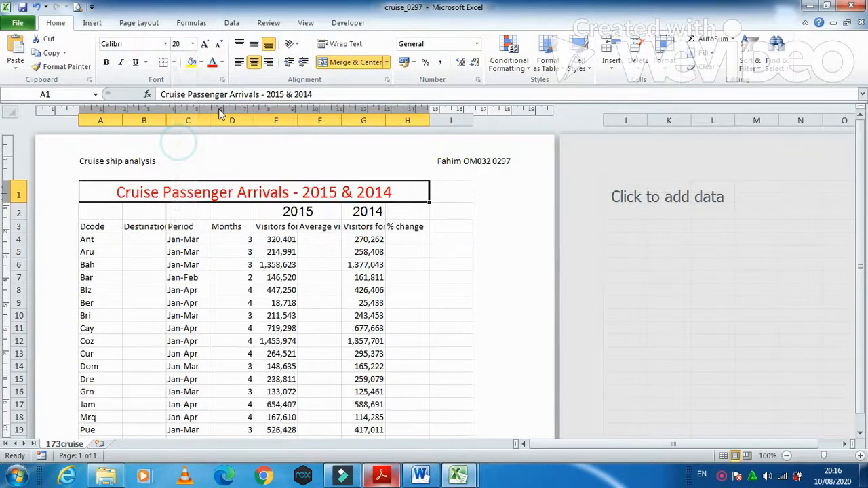
left_click(269, 62)
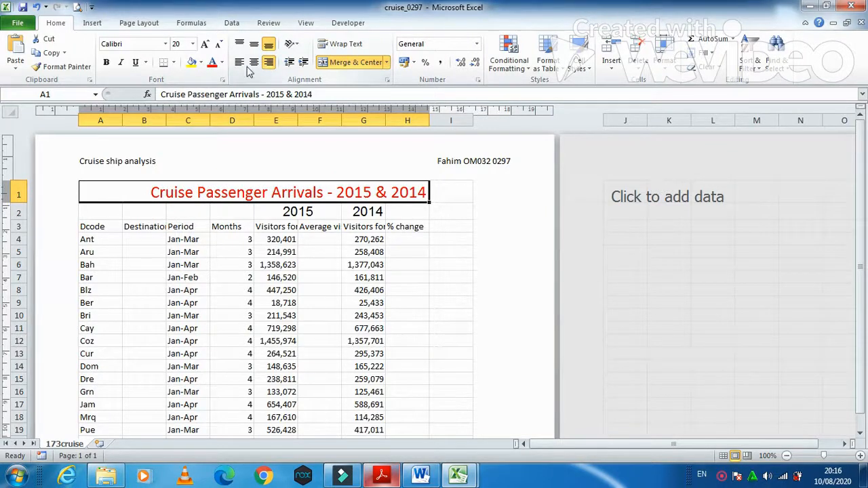
left_click(165, 44)
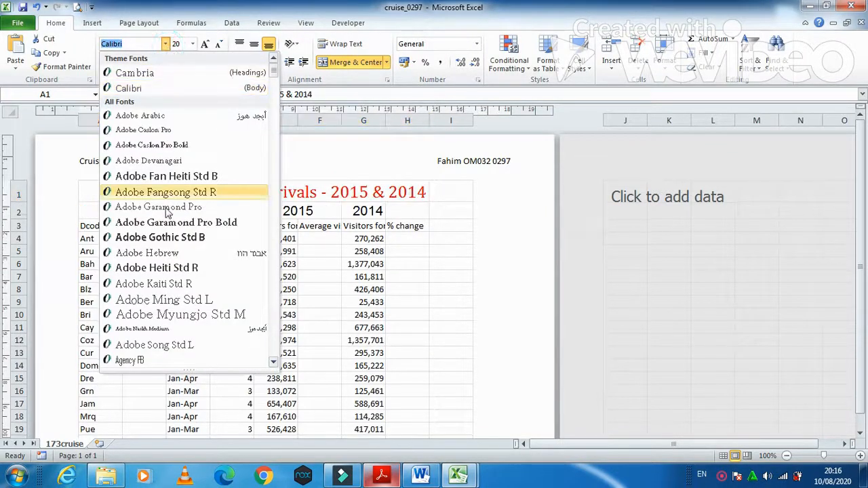
type("ar")
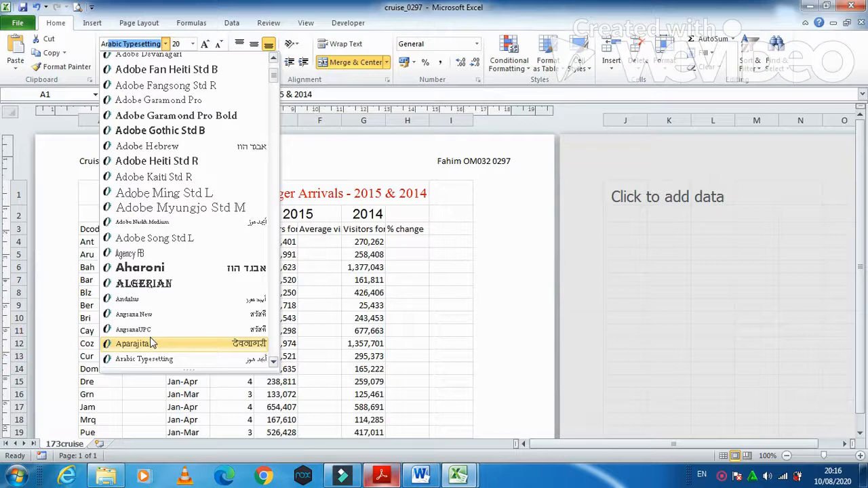
key("Escape")
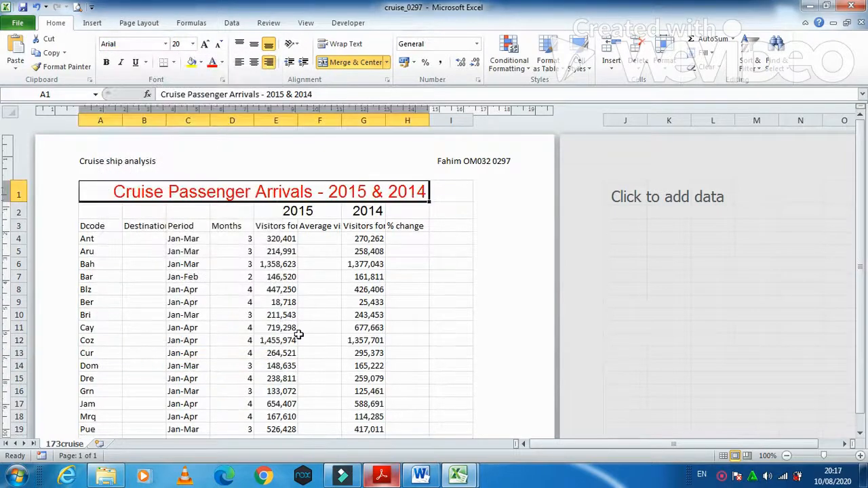
key("alt+Tab")
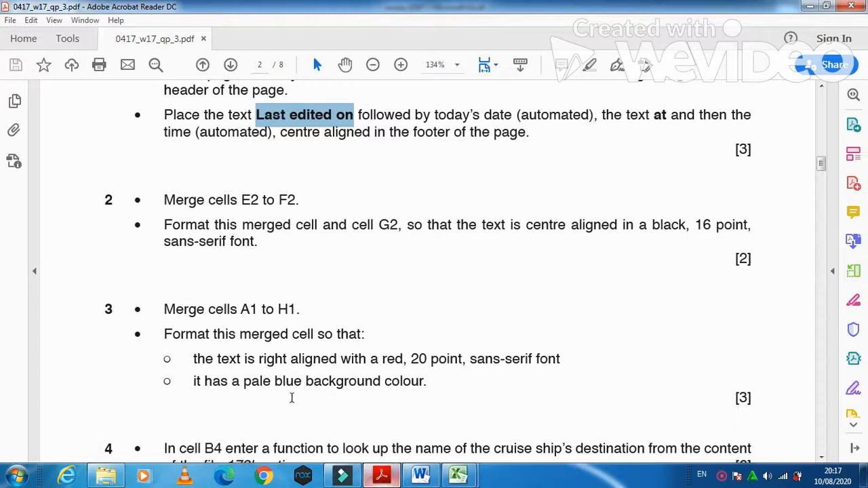
Step: Give the merged A1 title cell a pale blue fill colour
left_click(381, 474)
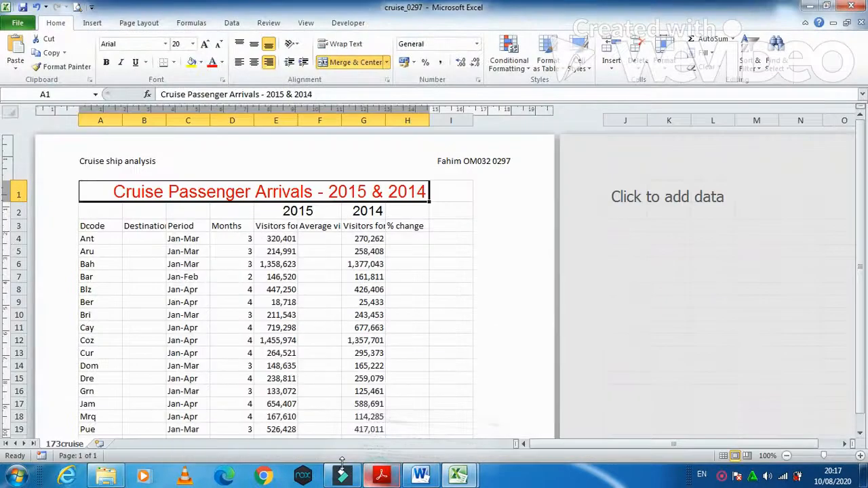
left_click(200, 63)
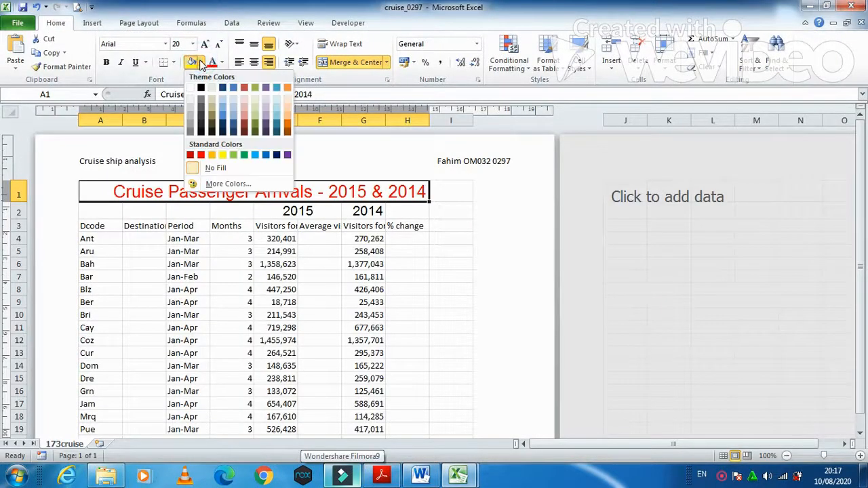
left_click(221, 99)
left_click(380, 475)
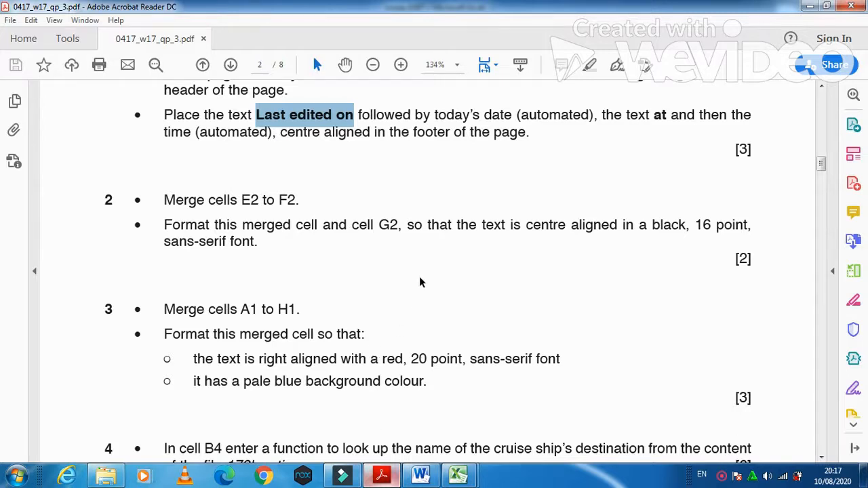
scroll(426, 264, "down", 2)
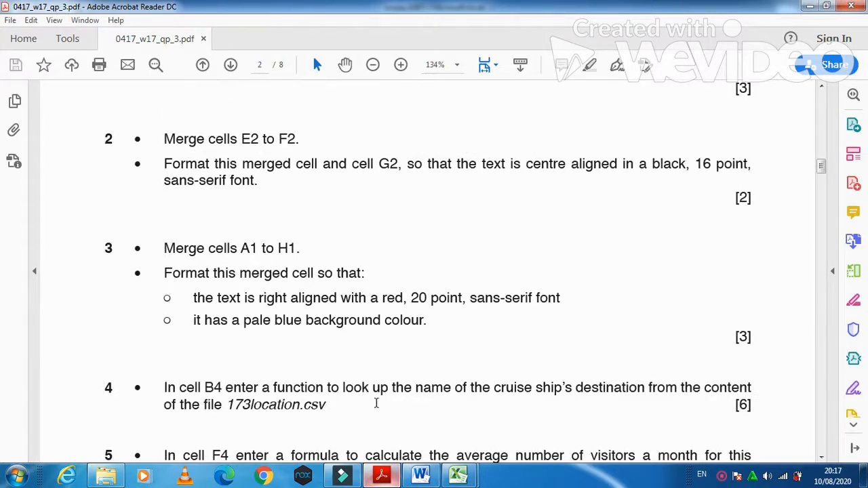
left_click(382, 475)
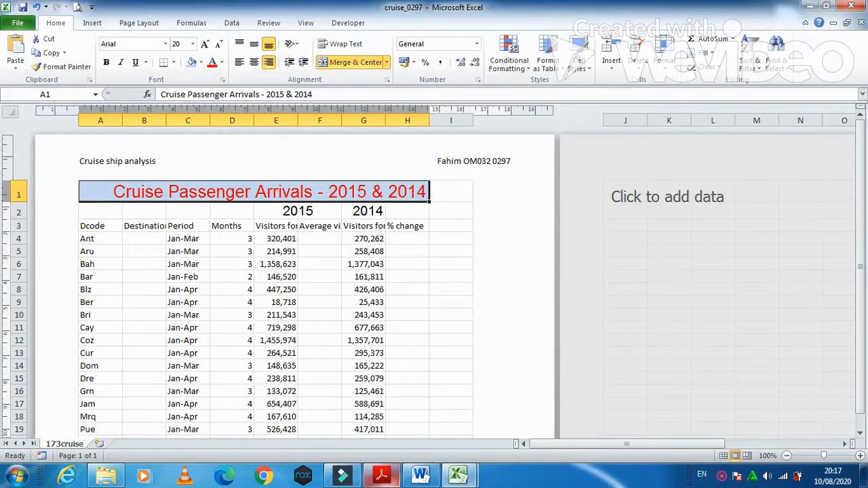
Step: Autofit columns G and B to their headings and switch back to Normal view
left_click_drag(297, 122, 461, 120)
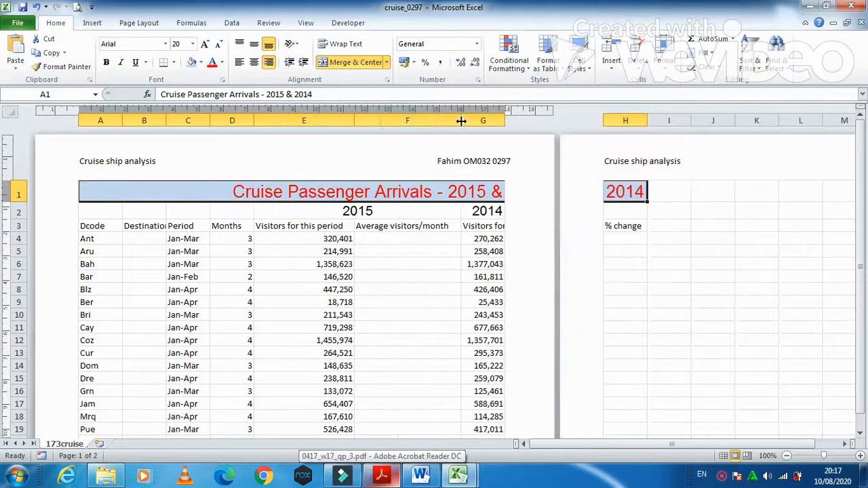
double_click(505, 122)
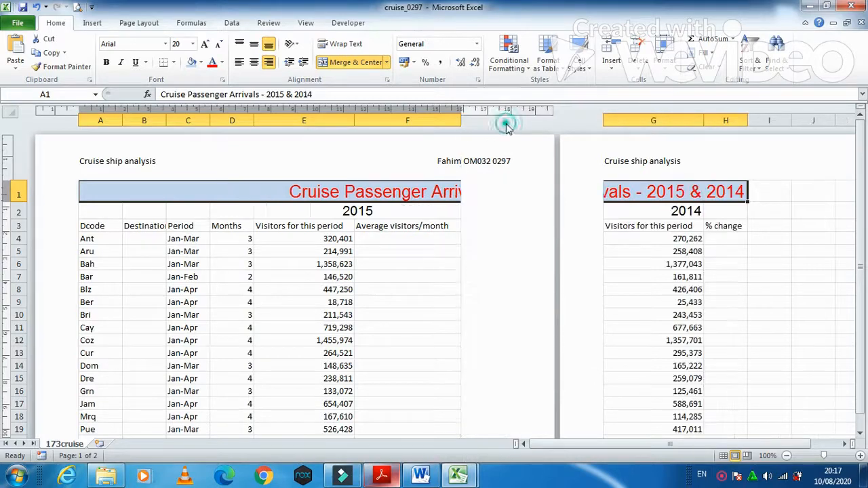
left_click(723, 456)
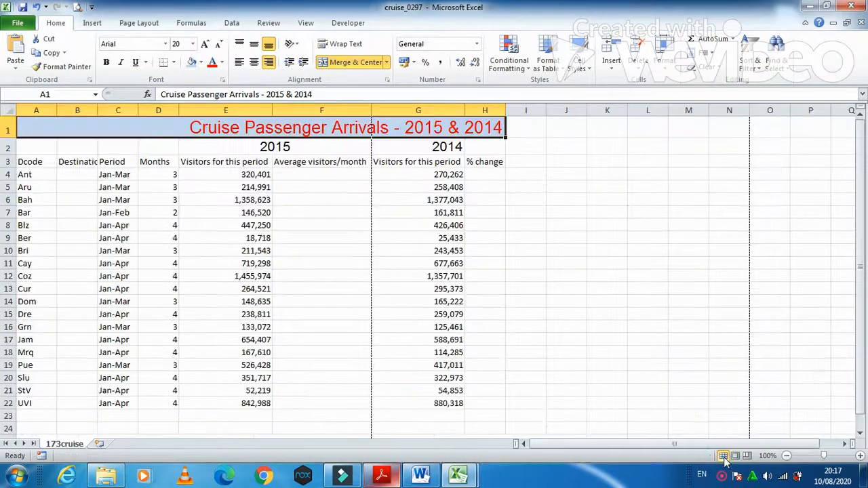
left_click_drag(544, 444, 519, 445)
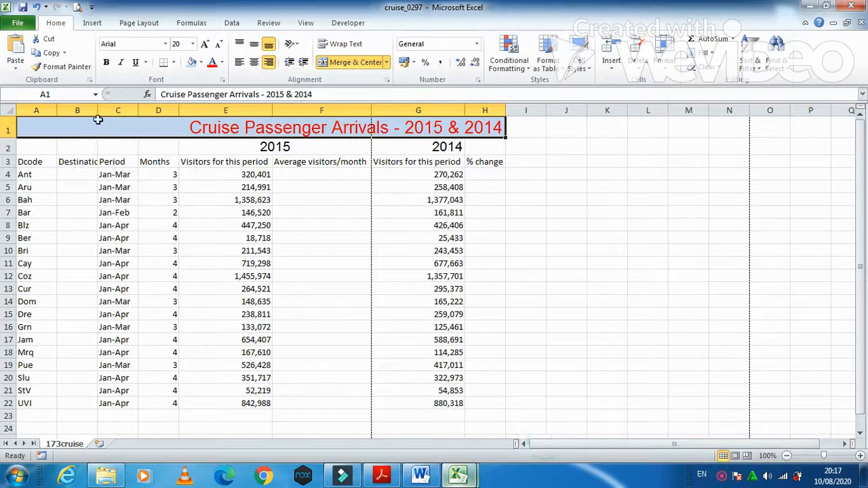
double_click(98, 111)
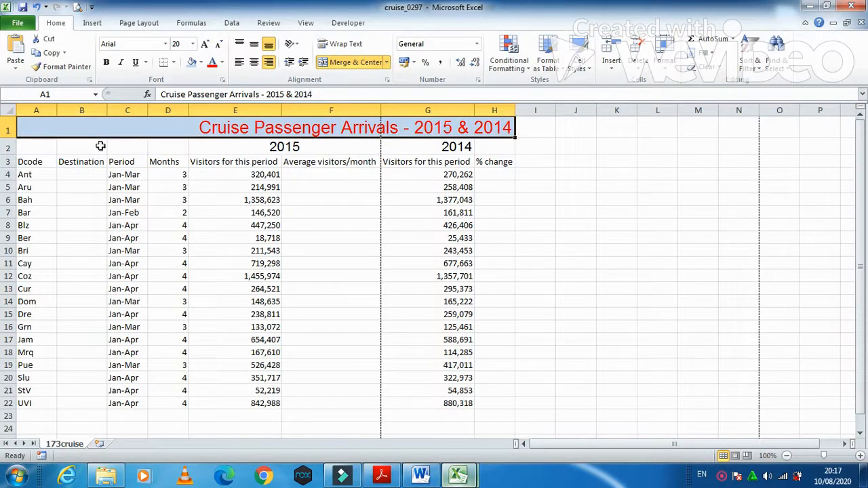
left_click(379, 477)
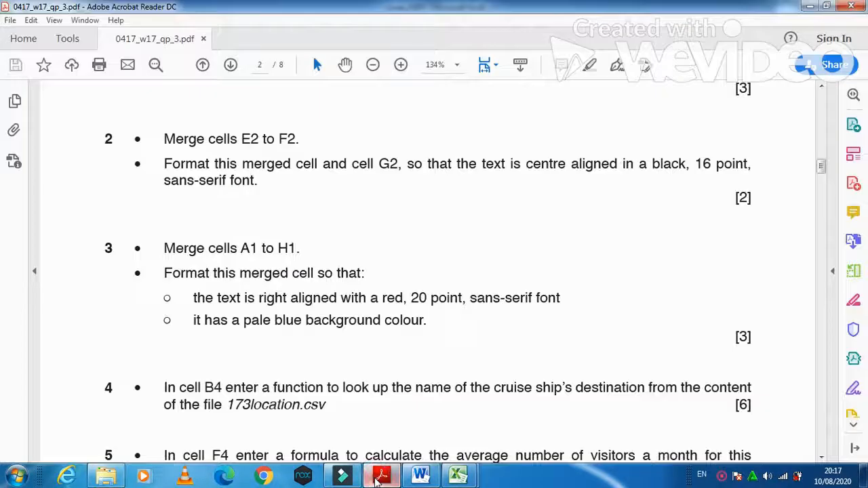
left_click(378, 477)
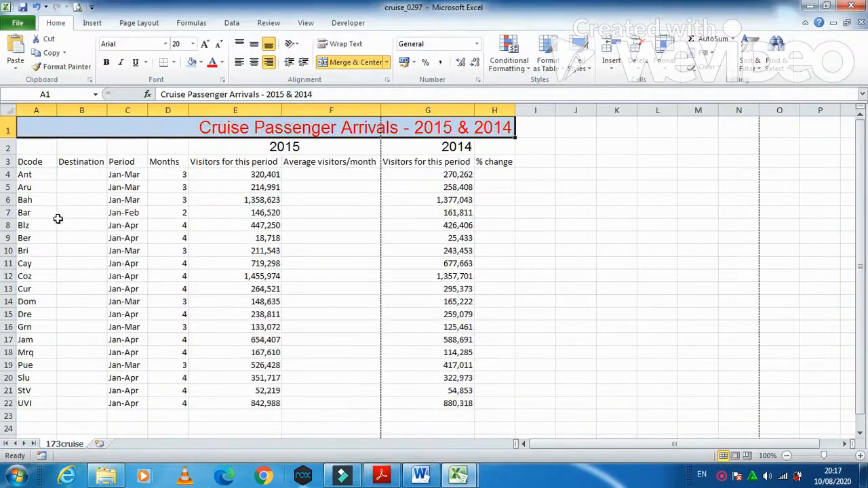
left_click(70, 173)
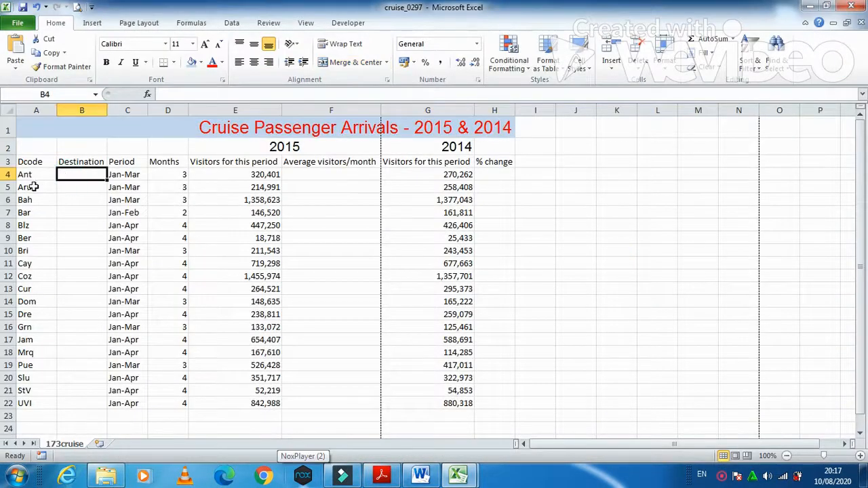
left_click(379, 477)
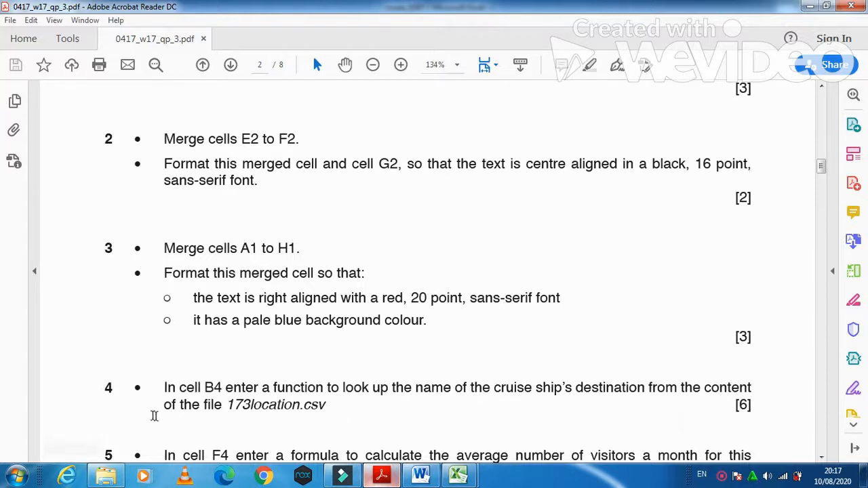
left_click(394, 478)
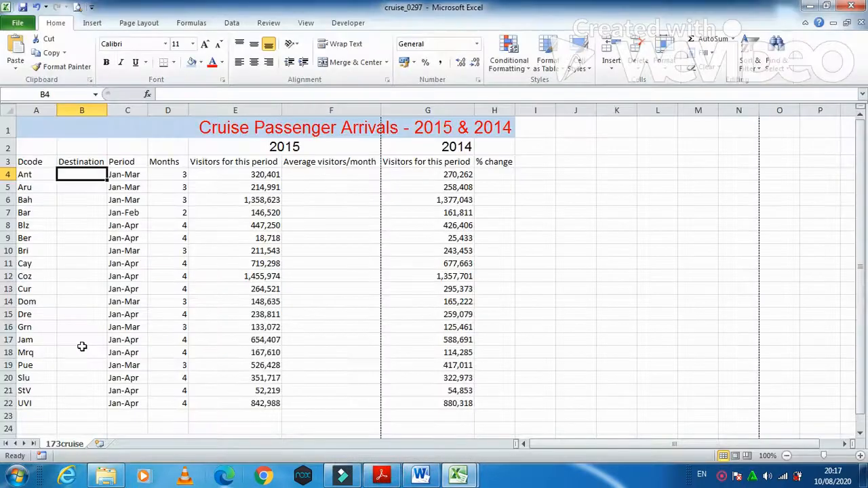
Step: In B4 enter =VLOOKUP(A4,'[173location.csv]173location'!$A$2:$B$214,2,FALSE) to return Ant's destination
type("=vl")
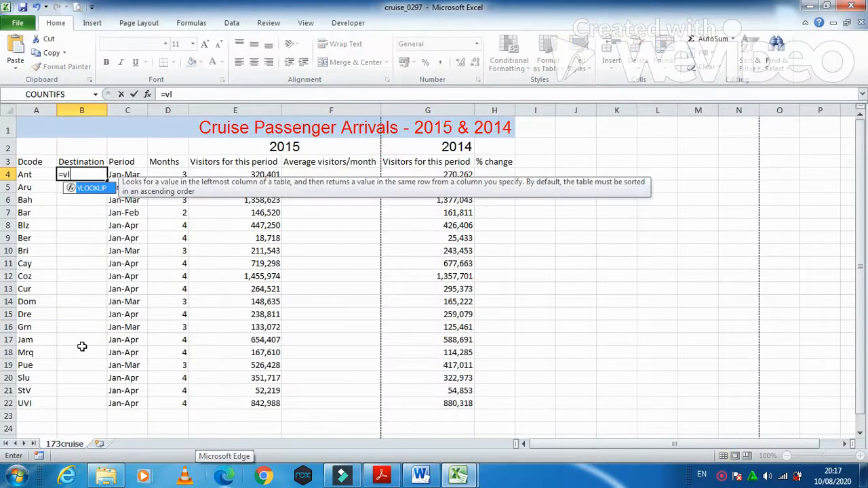
type("ookup(")
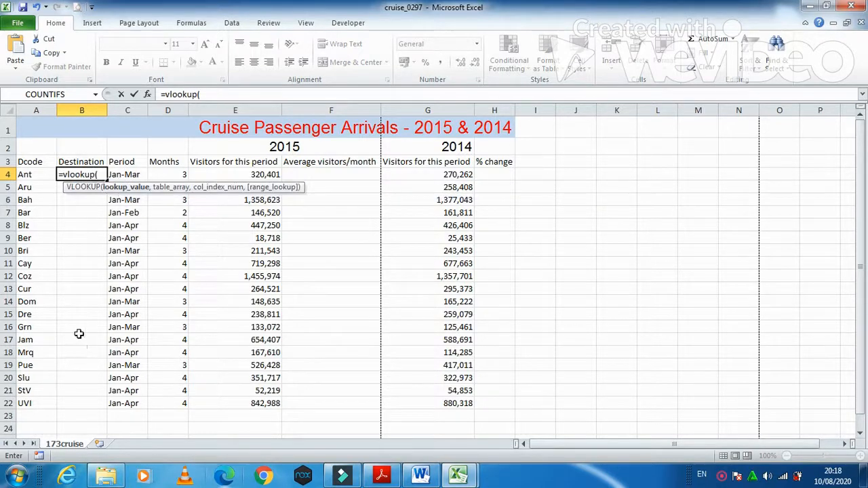
left_click(27, 174)
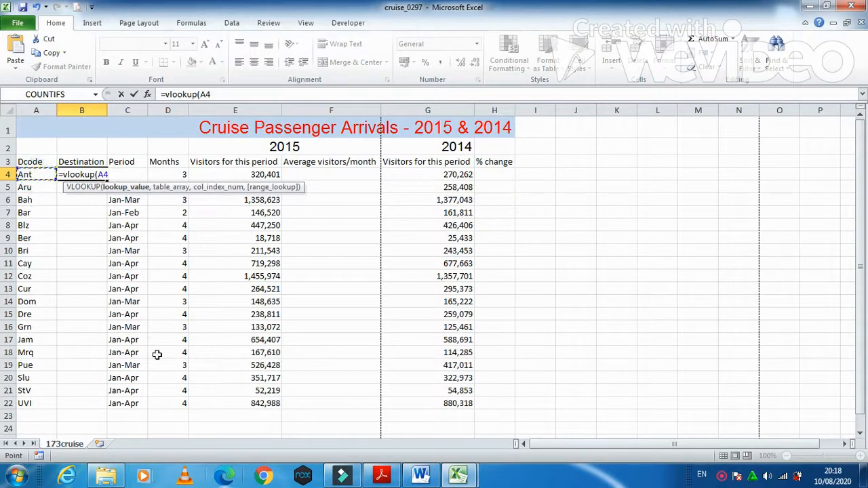
type(",")
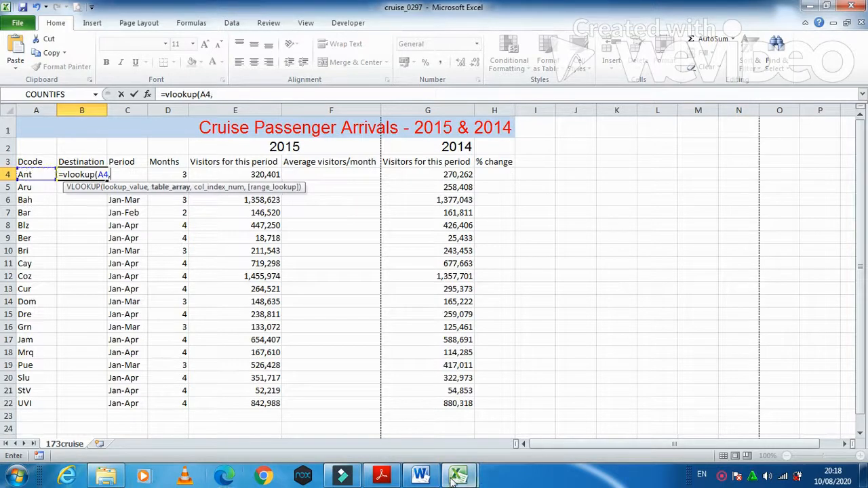
mouse_move(453, 478)
left_click(485, 420)
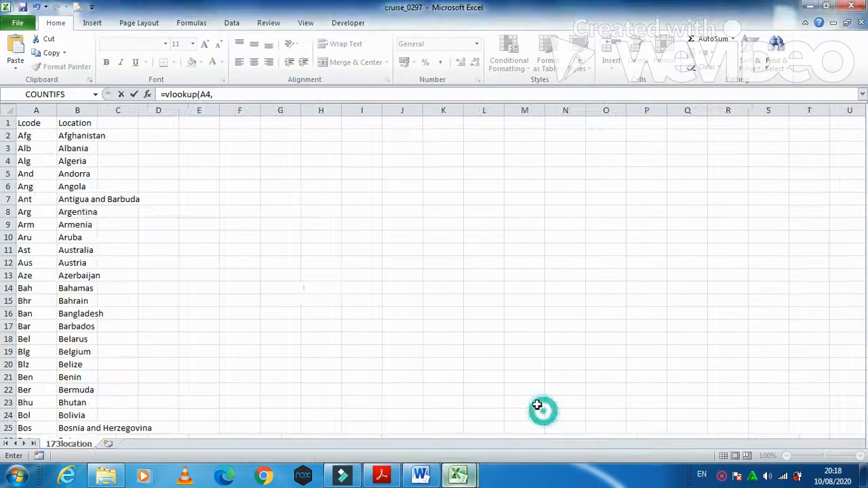
left_click_drag(41, 136, 88, 425)
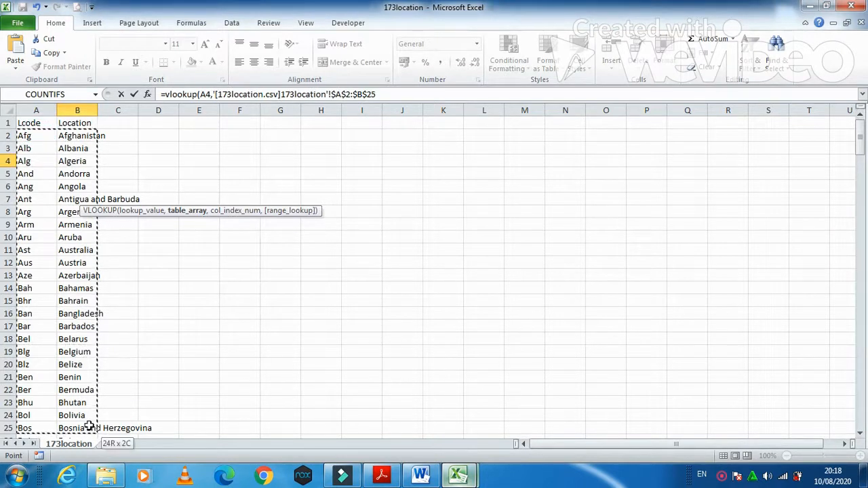
mouse_move(860, 139)
left_mouse_down()
mouse_move(861, 171)
mouse_move(860, 135)
left_mouse_up()
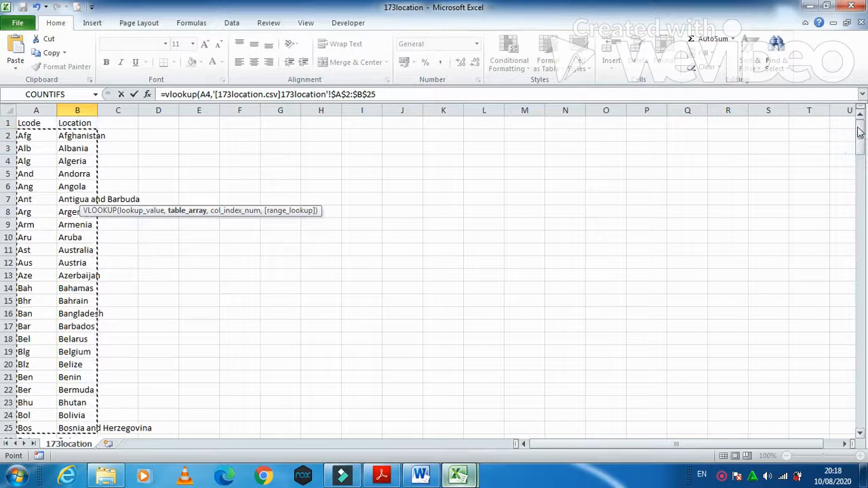
left_click_drag(73, 130, 97, 403)
type(",")
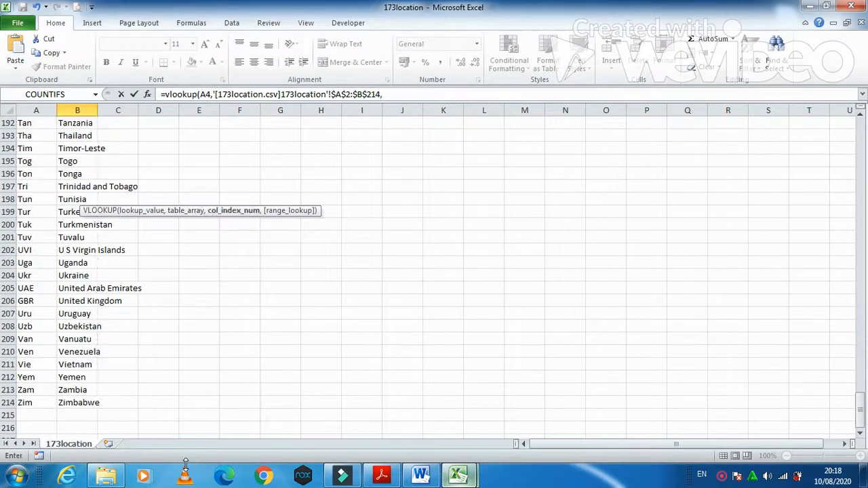
type("2")
type(",fals")
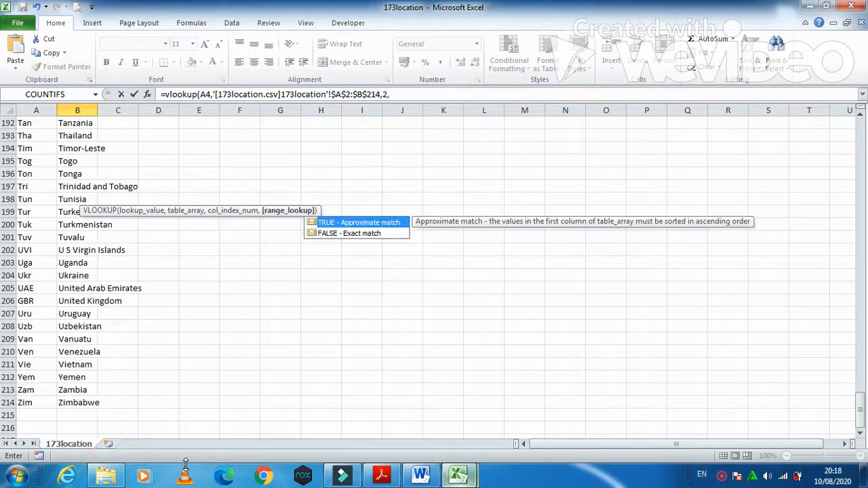
type("e)")
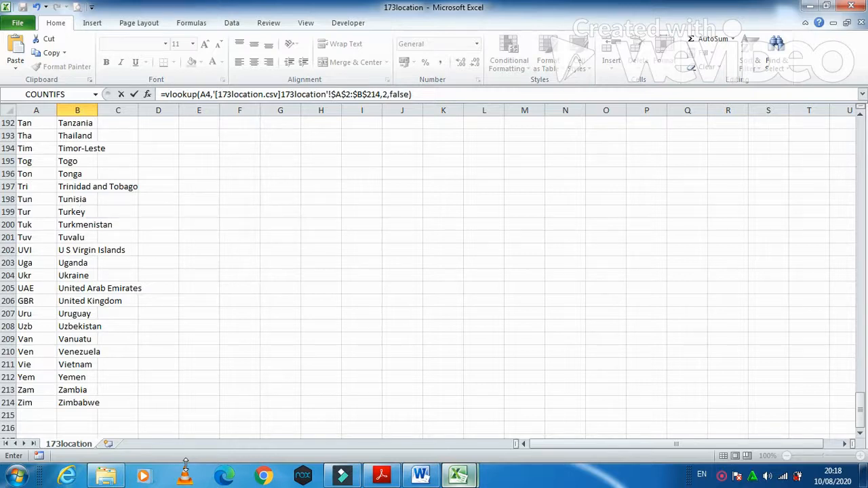
key("Return")
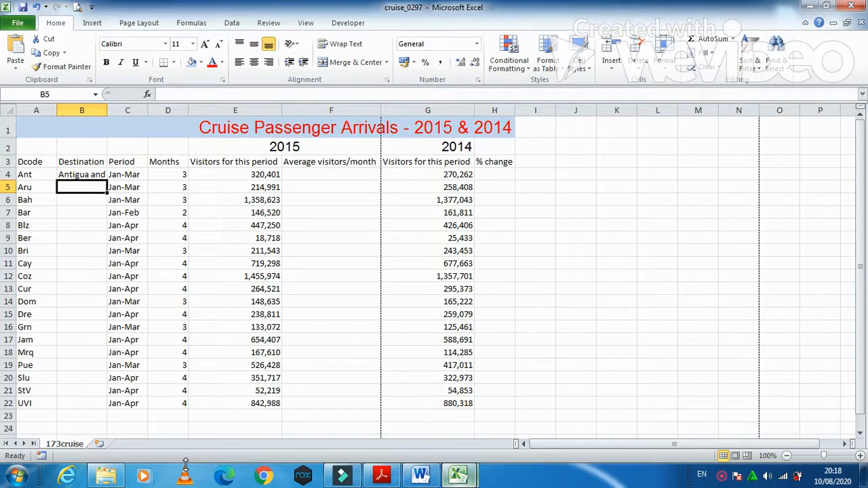
left_click(381, 477)
scroll(202, 379, "down", 3)
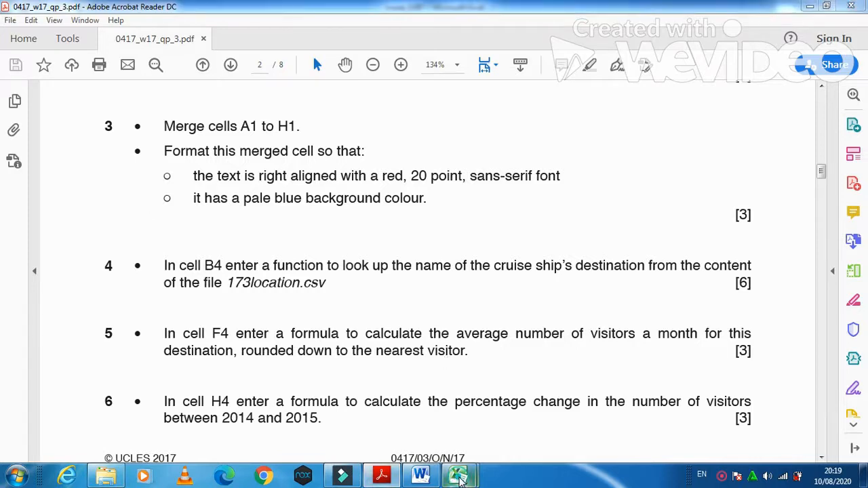
mouse_move(458, 474)
left_click(444, 426)
left_click(340, 175)
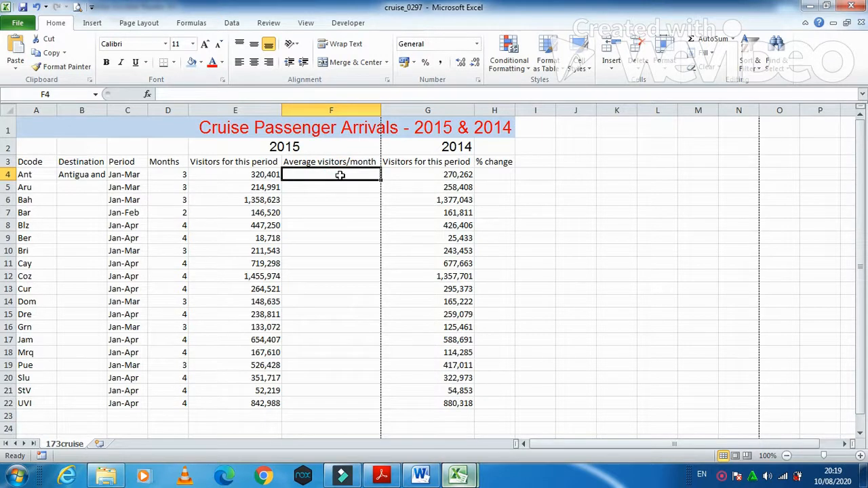
Step: Enter =E4/D4 in F4, then rewrite it as =INT(E4/D4) to round down
type("=")
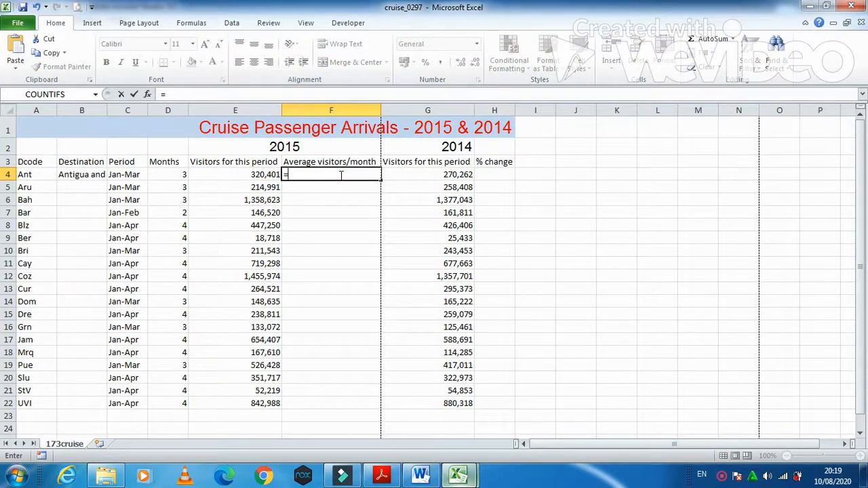
type("e4/d4")
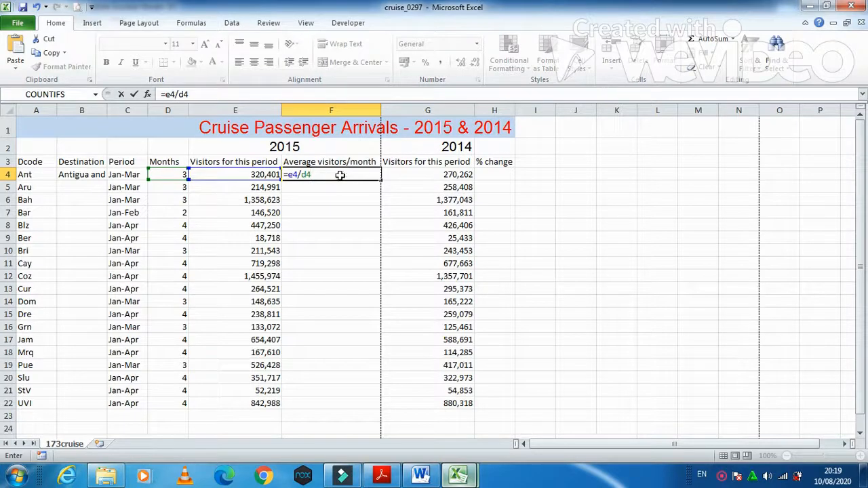
key("Return")
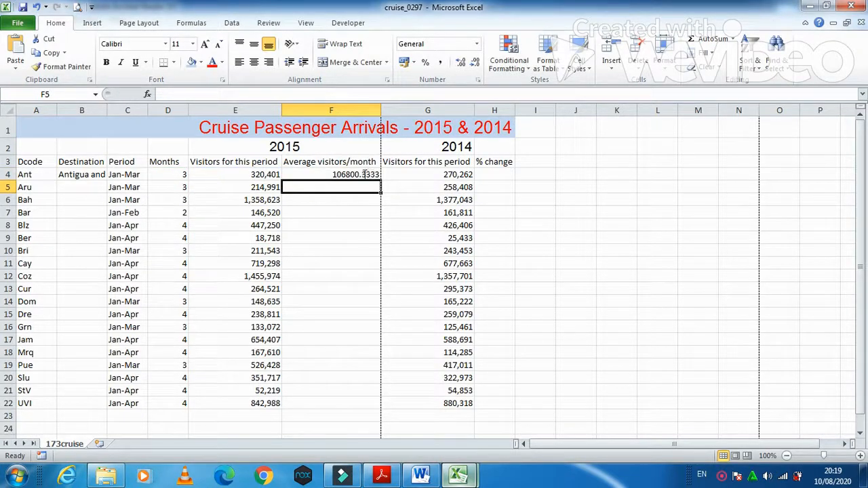
double_click(292, 175)
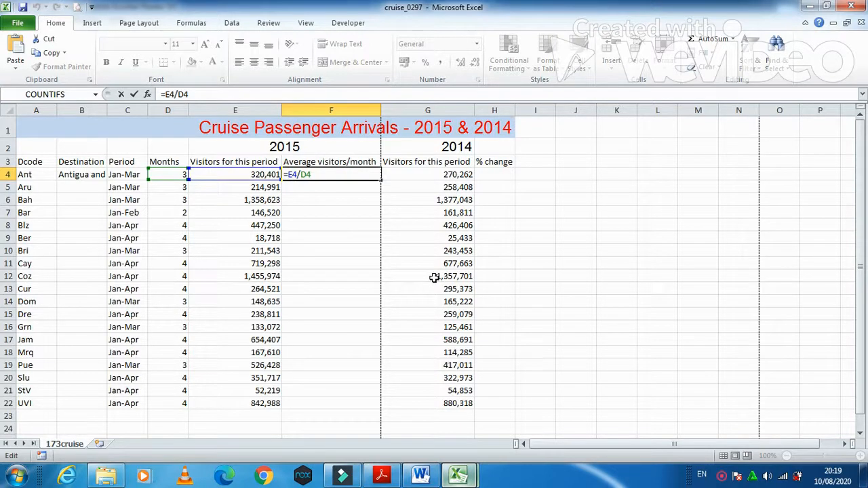
type("int(")
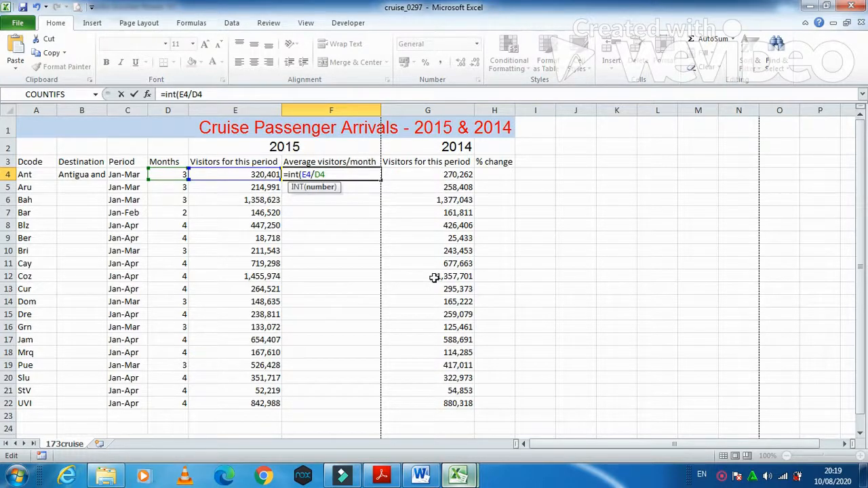
key("Return")
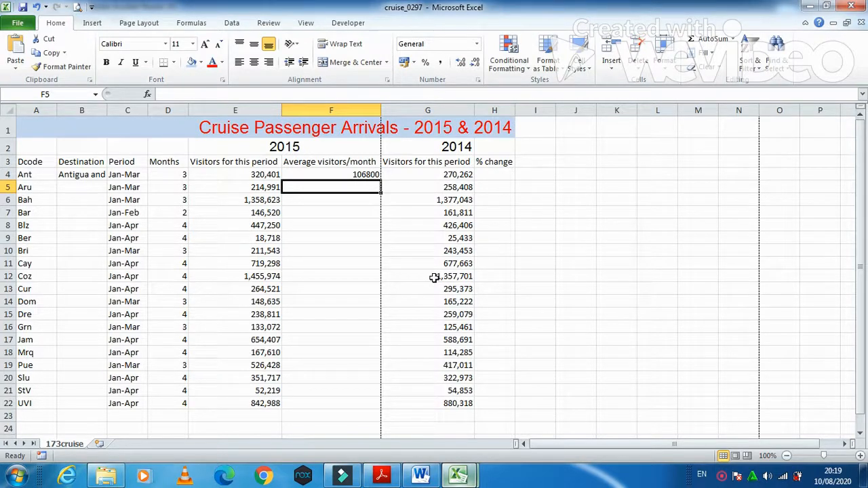
Step: Read question 6 on percentage change in the exam PDF, then return to Excel at H4
left_click(386, 477)
scroll(258, 407, "down", 1)
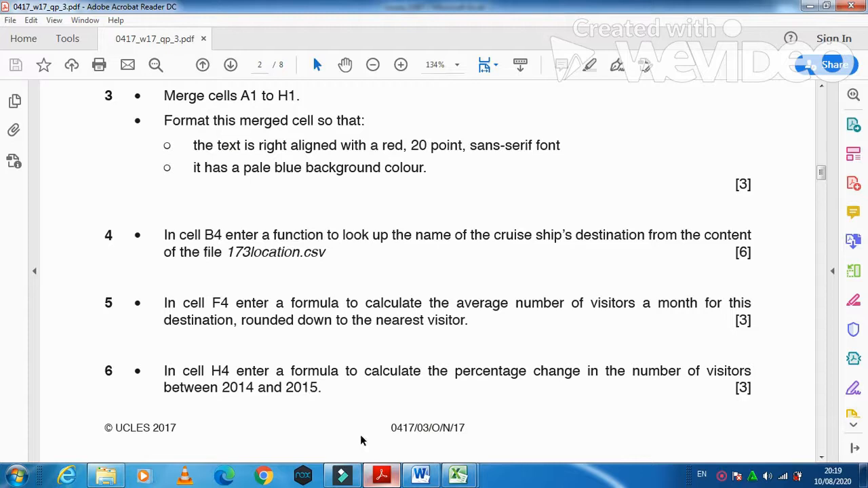
left_click(381, 476)
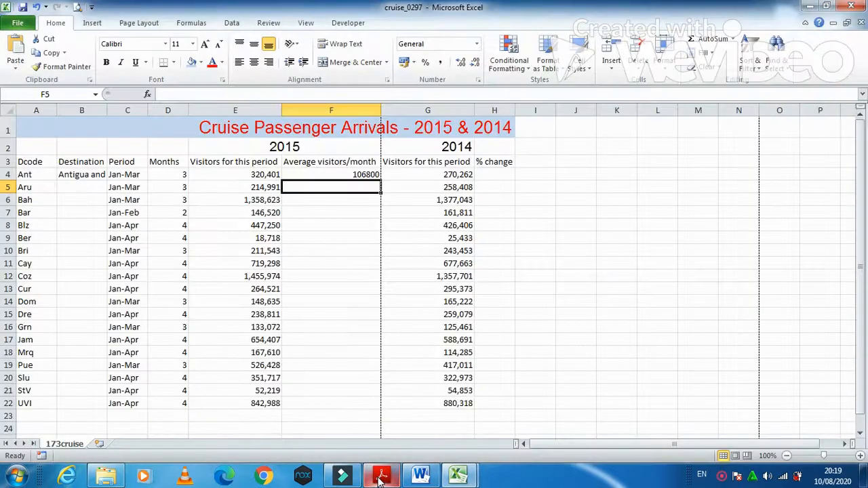
left_click(382, 476)
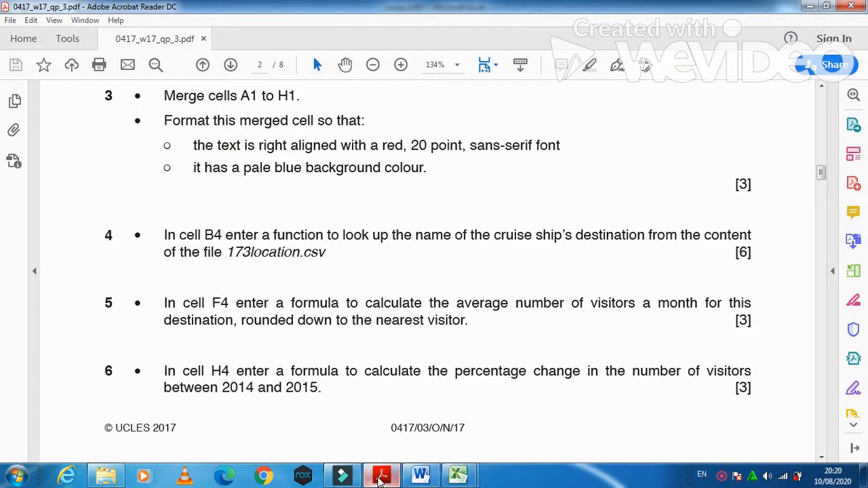
left_click(381, 476)
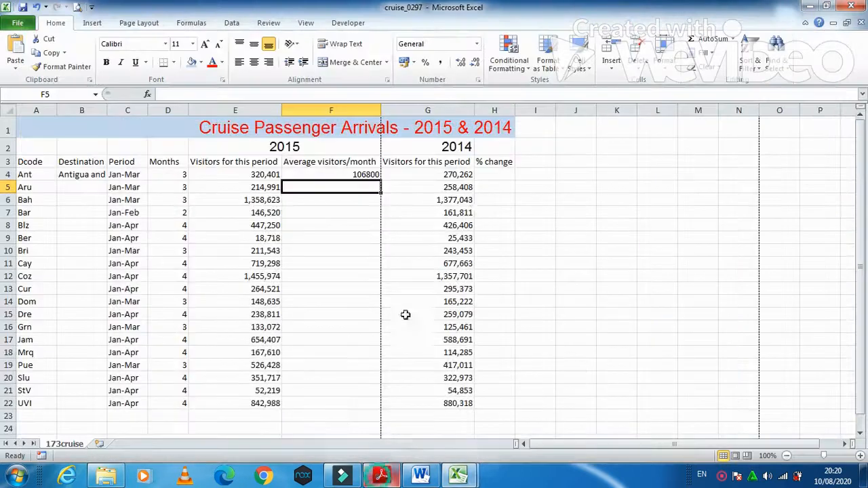
left_click(493, 171)
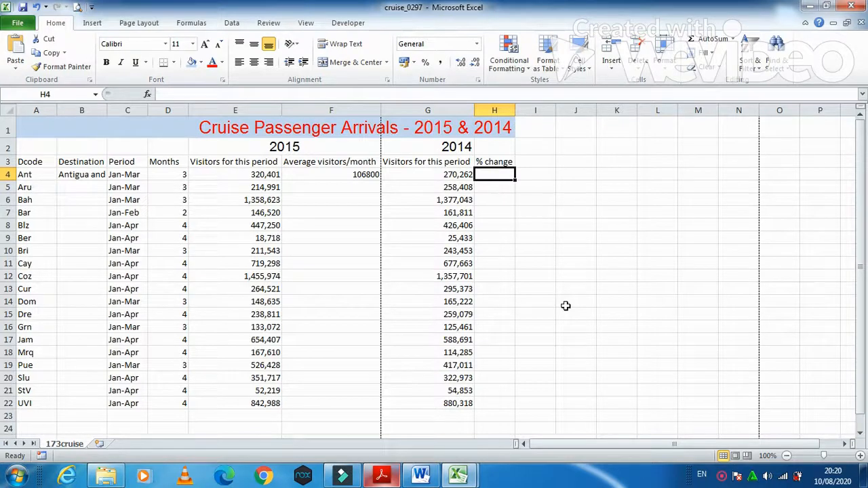
Step: Enter =(E4-G4)/G4 in H4, giving Ant's percentage change of 0.18552
type("=")
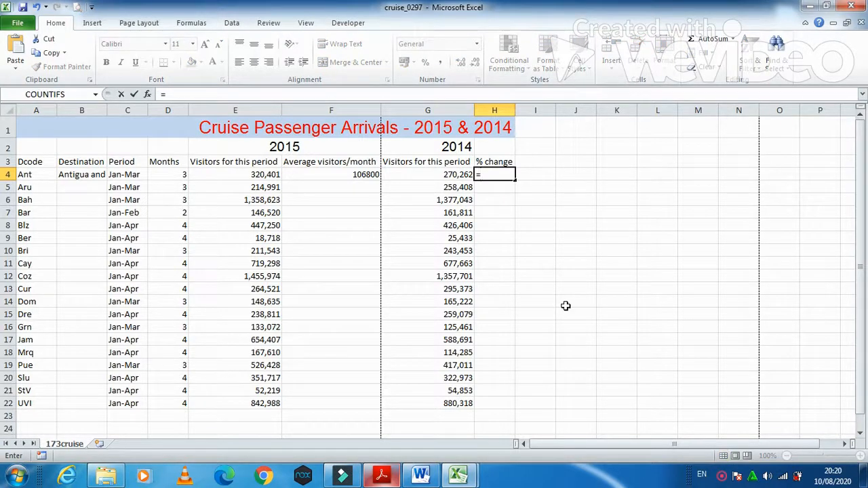
type("(e4")
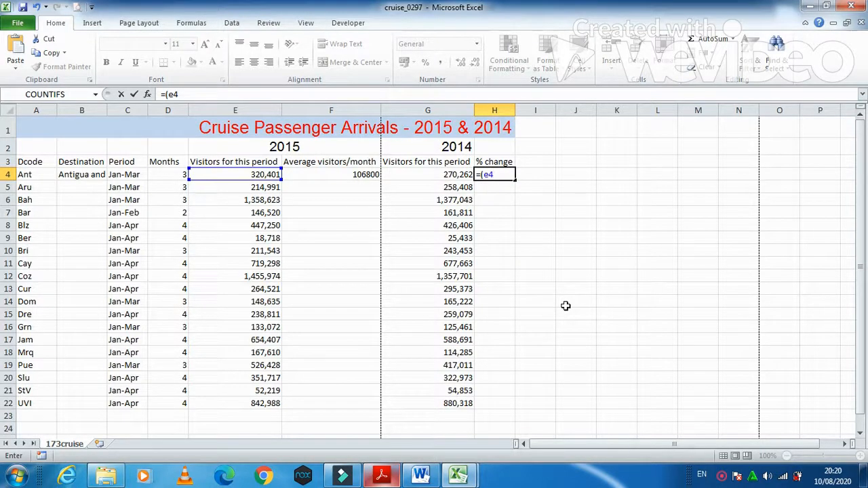
type("-g")
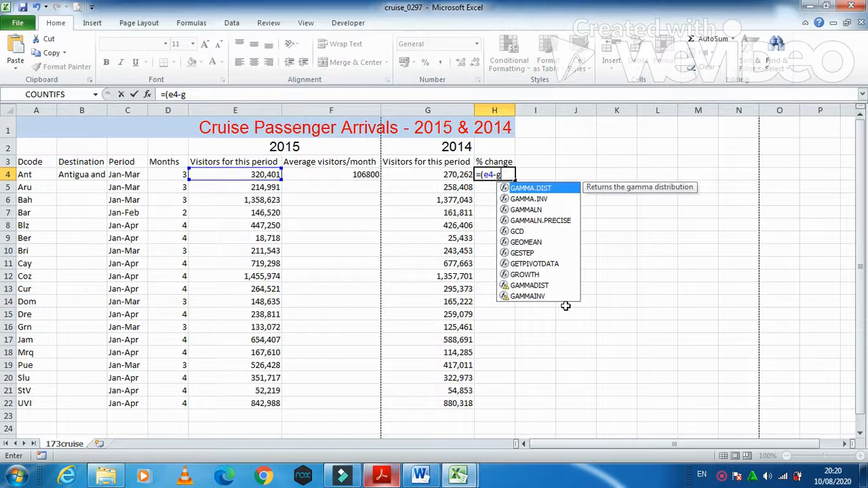
type("4")
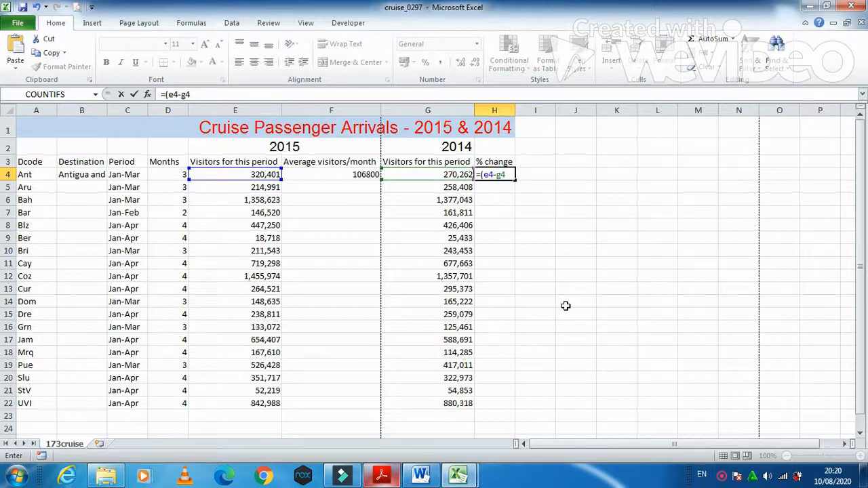
type(")/g4")
key("Return")
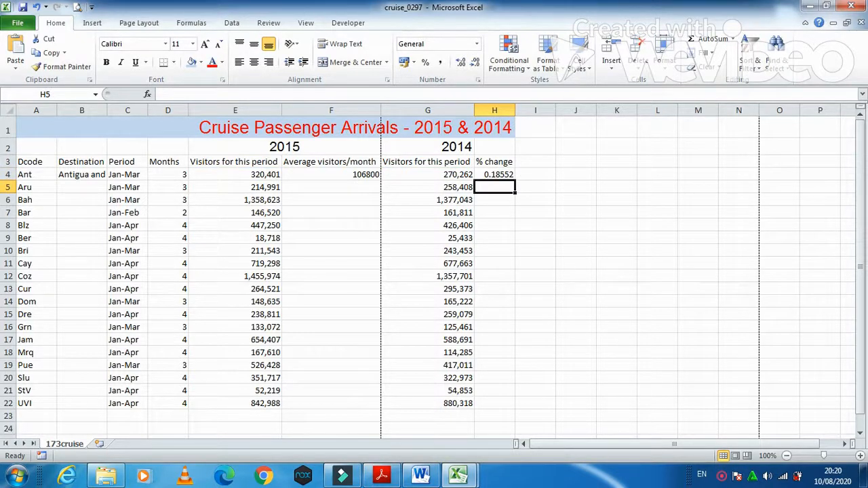
left_click(381, 475)
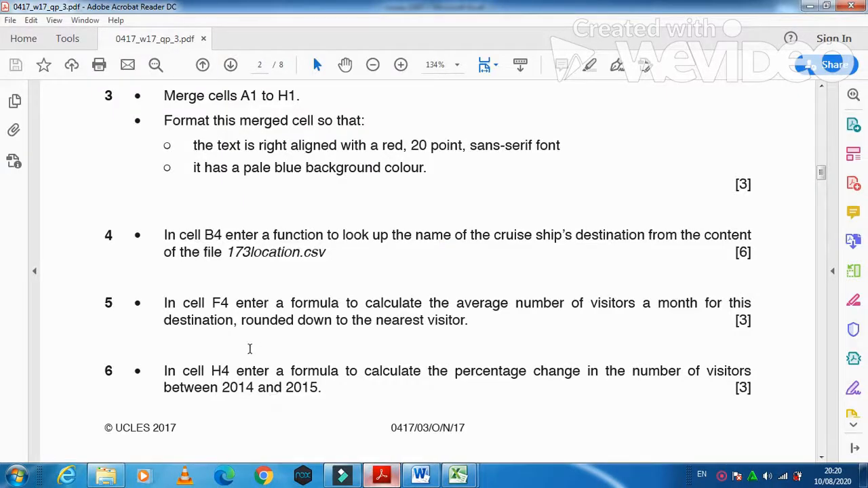
Step: Scroll the exam PDF to question 7 on replicating formulae, then minimise it
scroll(249, 348, "down", 1)
scroll(250, 348, "down", 1)
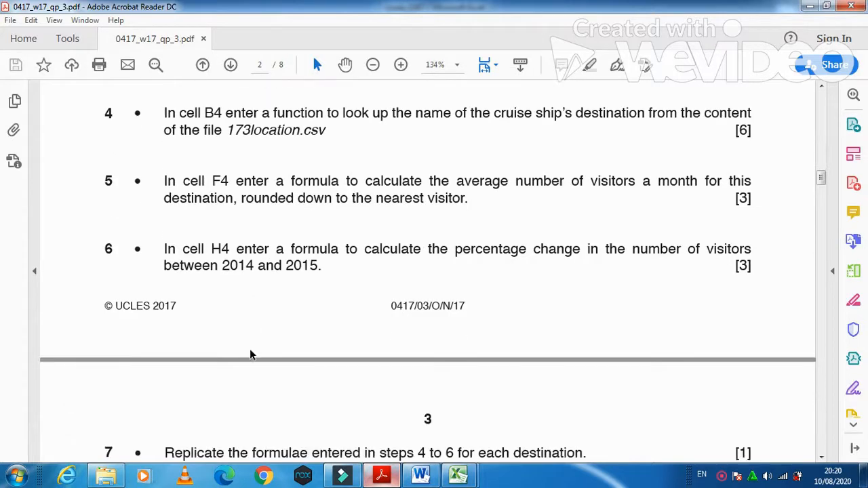
scroll(250, 354, "down", 2)
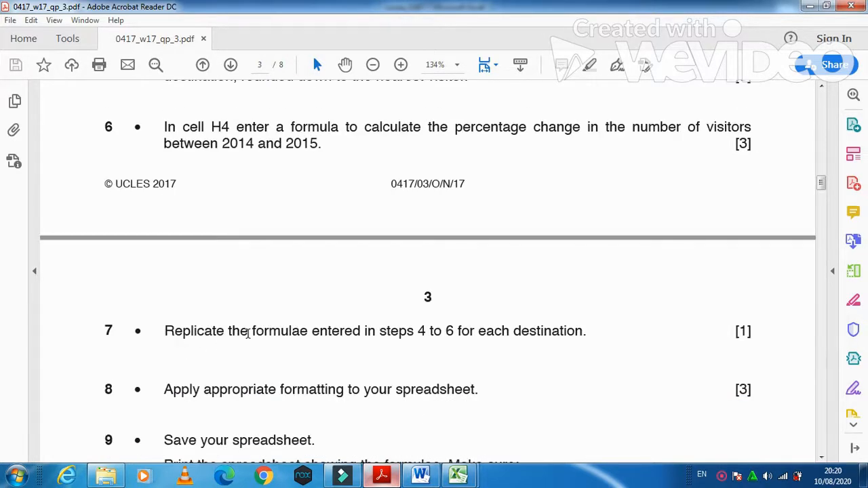
left_click(380, 475)
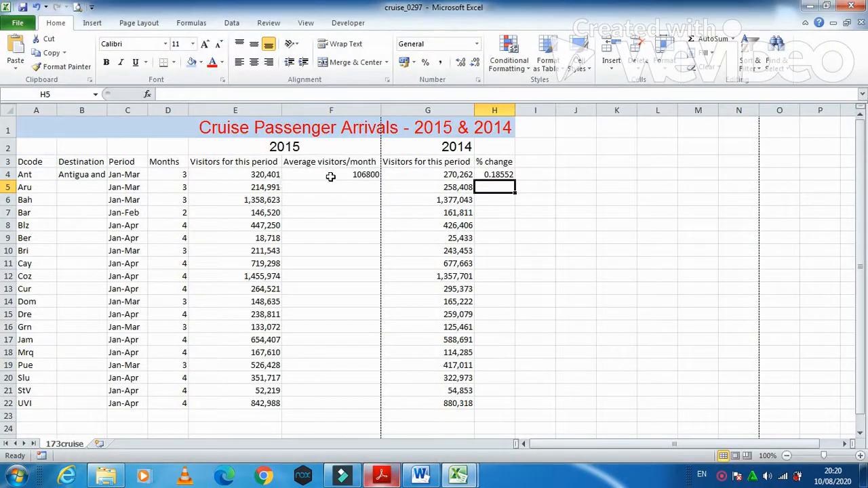
Step: Fill the B4 destination lookup, F4 monthly average and H4 percentage-change formulas down to row 22
left_click(95, 175)
left_click_drag(106, 181, 89, 407)
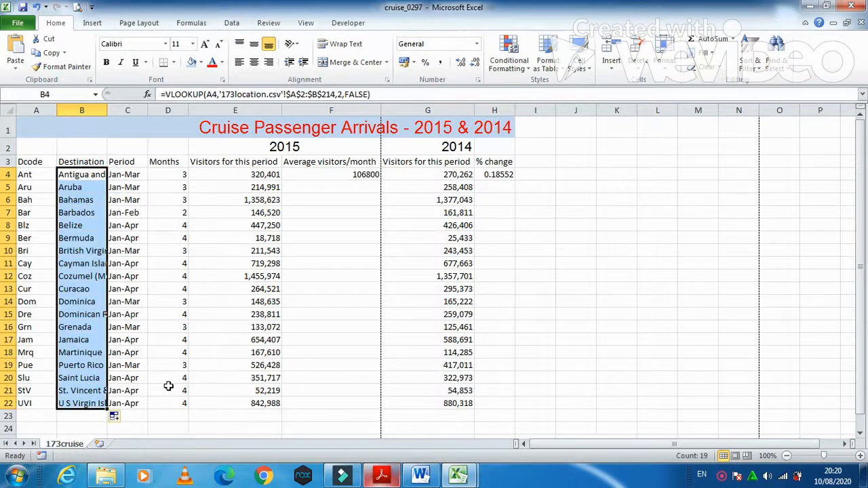
left_click(372, 178)
left_click_drag(379, 180, 378, 404)
left_click(505, 174)
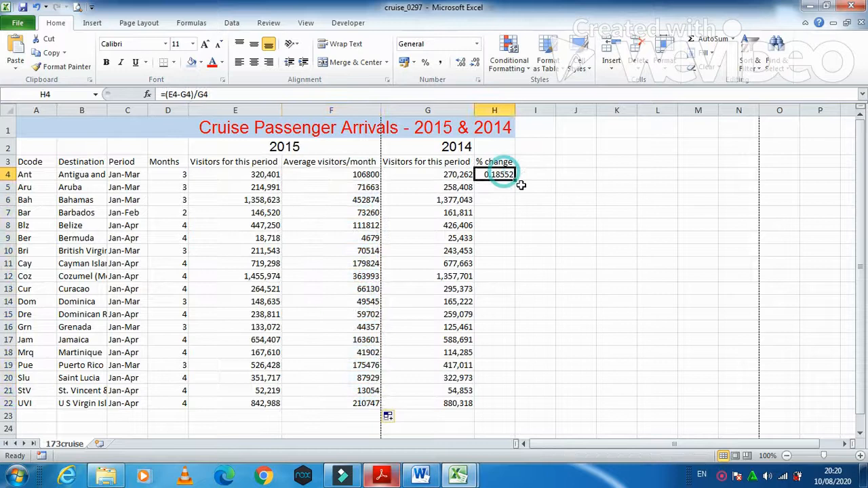
left_click_drag(515, 181, 517, 404)
Step: Read exam questions 7–9 on formatting and printing in Acrobat, then return to cruise_0297
left_click(381, 475)
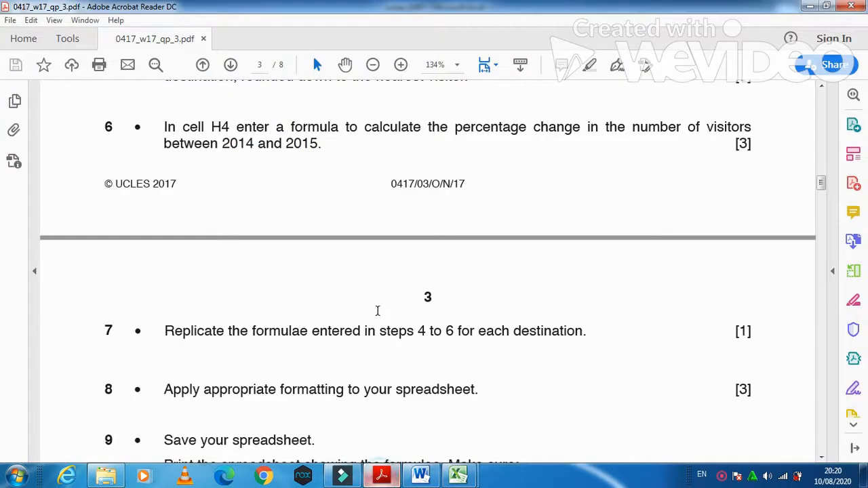
scroll(377, 310, "down", 3)
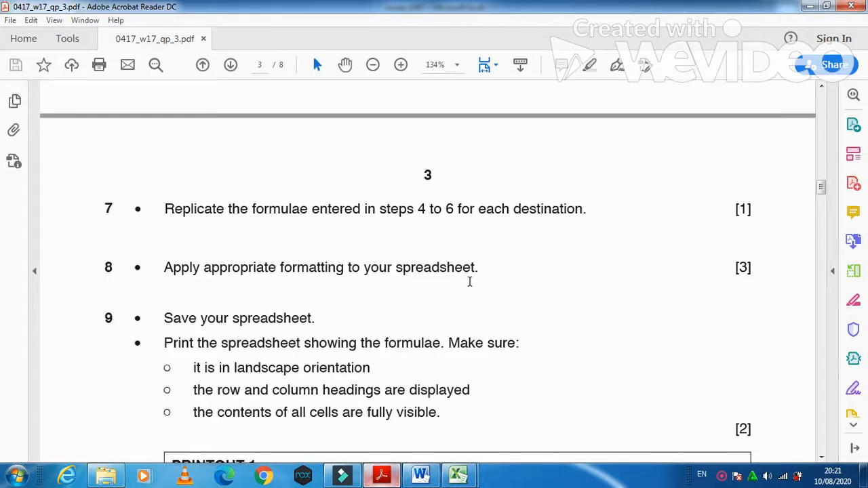
mouse_move(387, 478)
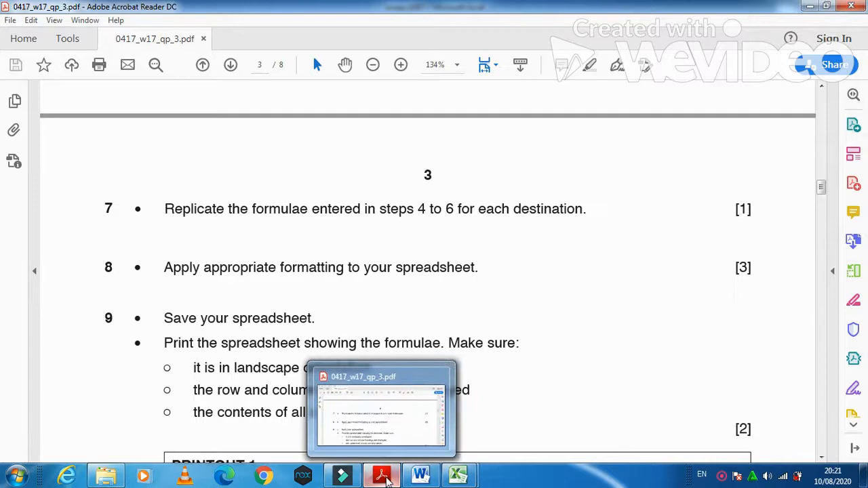
left_click(387, 481)
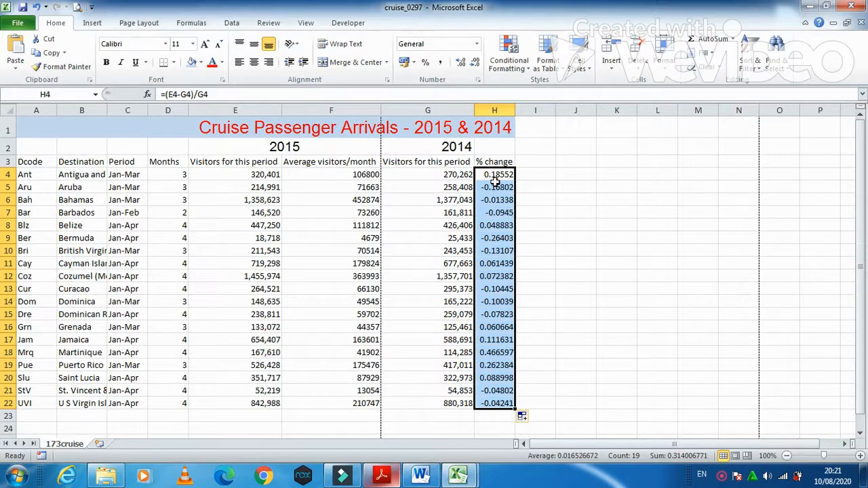
left_click(383, 476)
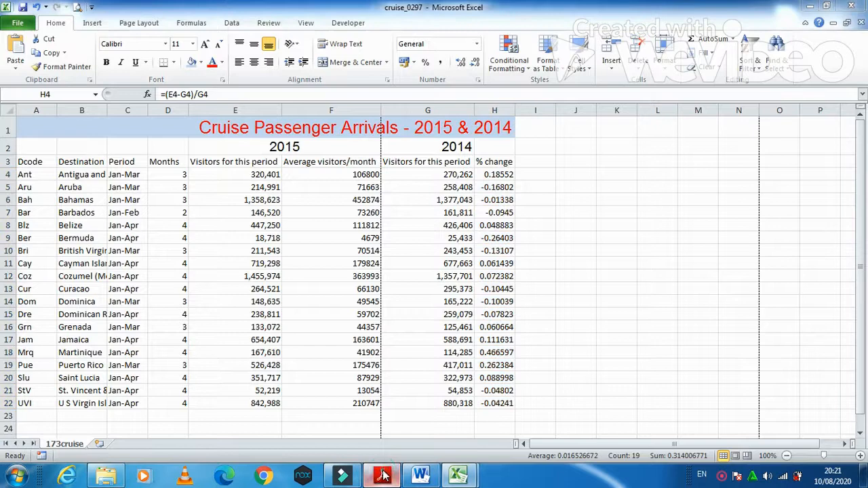
left_click_drag(821, 182, 821, 154)
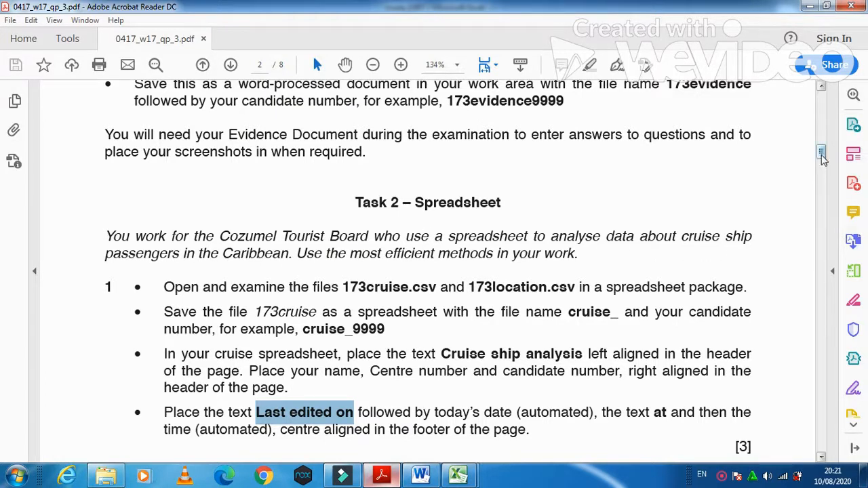
left_click_drag(820, 152, 822, 196)
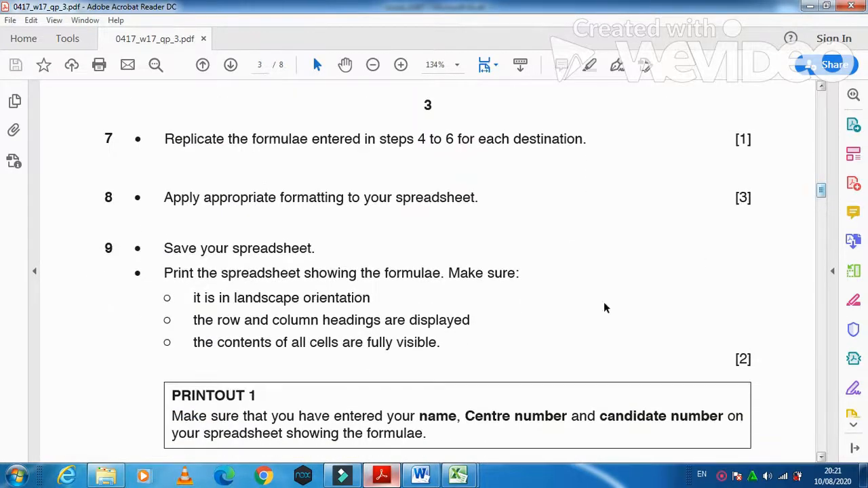
mouse_move(458, 475)
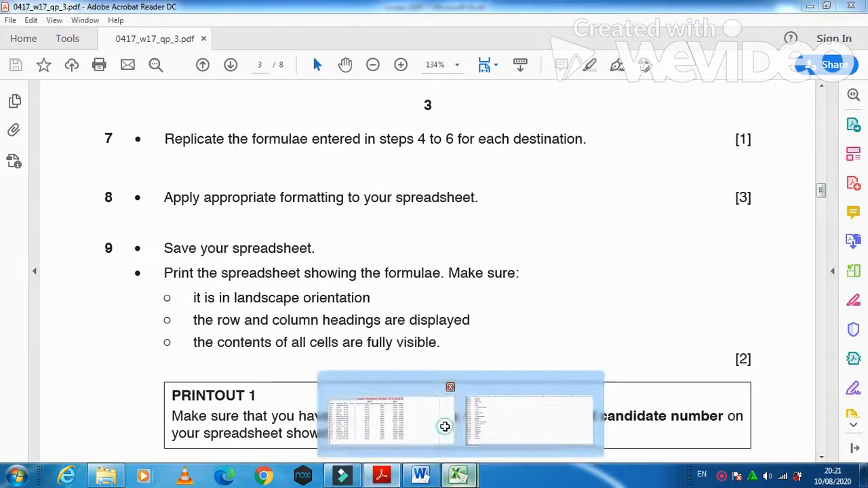
left_click(444, 426)
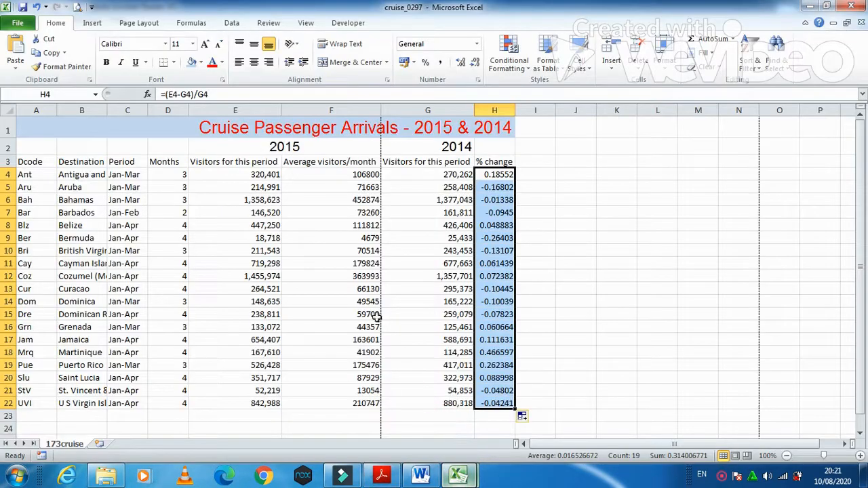
Step: Inspect the contents and formulas of cells E4 through H4
left_click(270, 175)
left_click(349, 172)
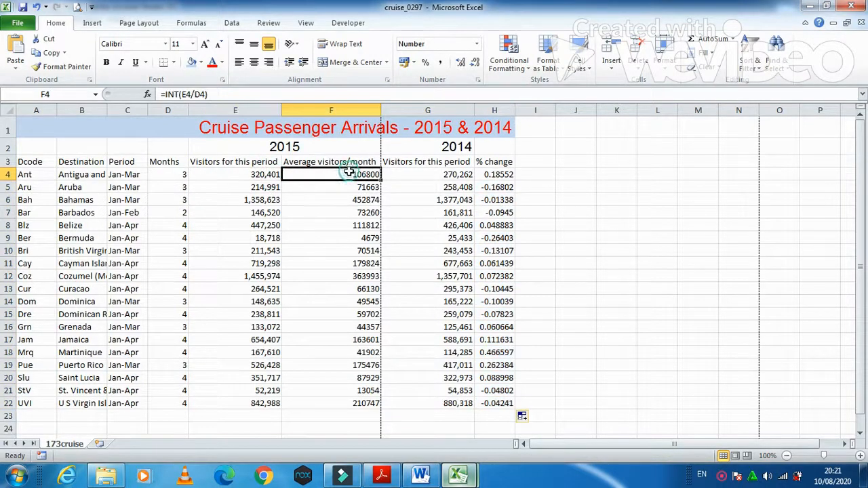
left_click(451, 175)
left_click(505, 175)
left_click(505, 187)
left_click(506, 175)
Step: Format the % change cells H4:H22 as Percentage with 2 decimal places
left_click_drag(505, 175, 500, 400)
right_click(495, 350)
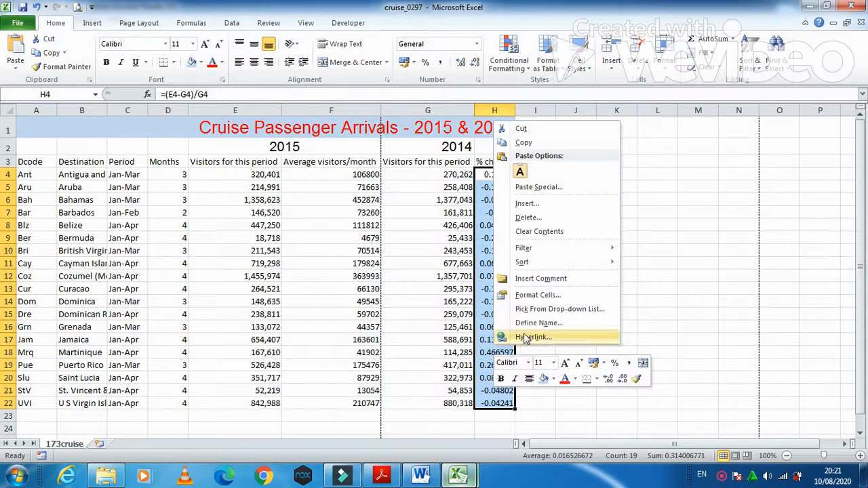
left_click(539, 295)
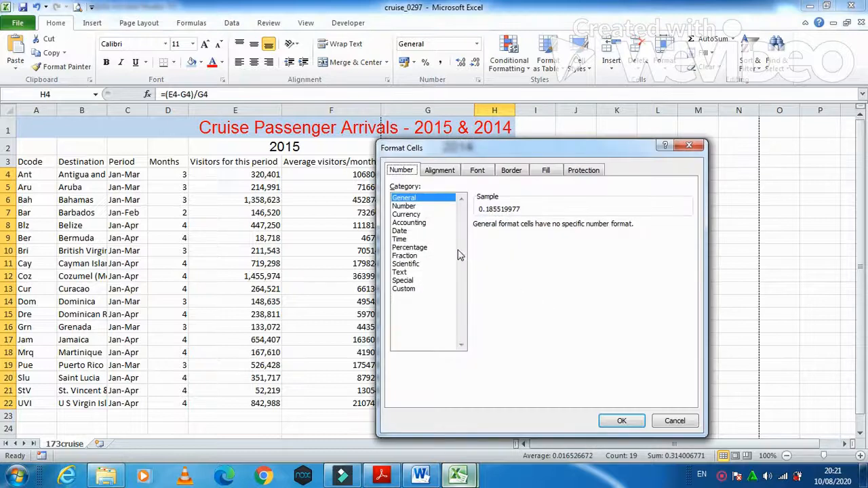
left_click(419, 249)
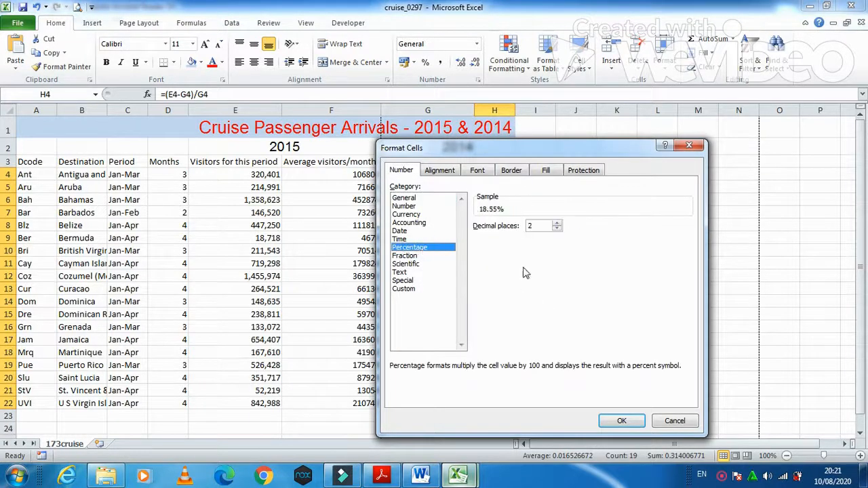
left_click(618, 420)
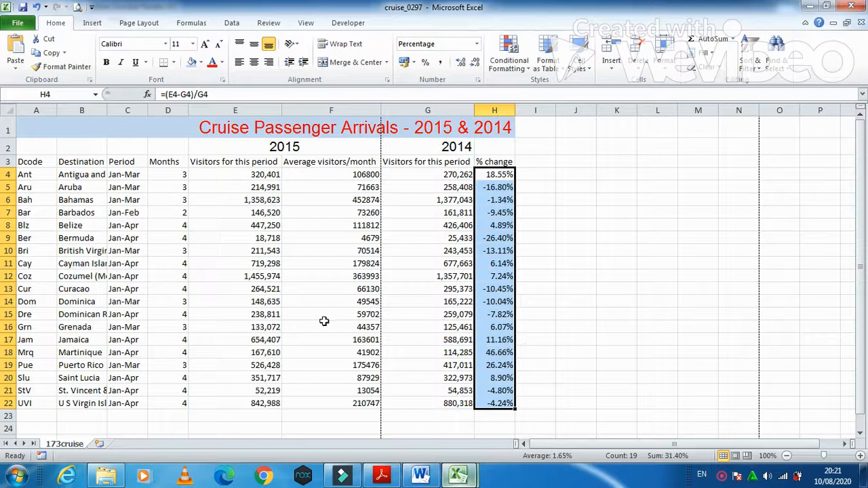
left_click(396, 479)
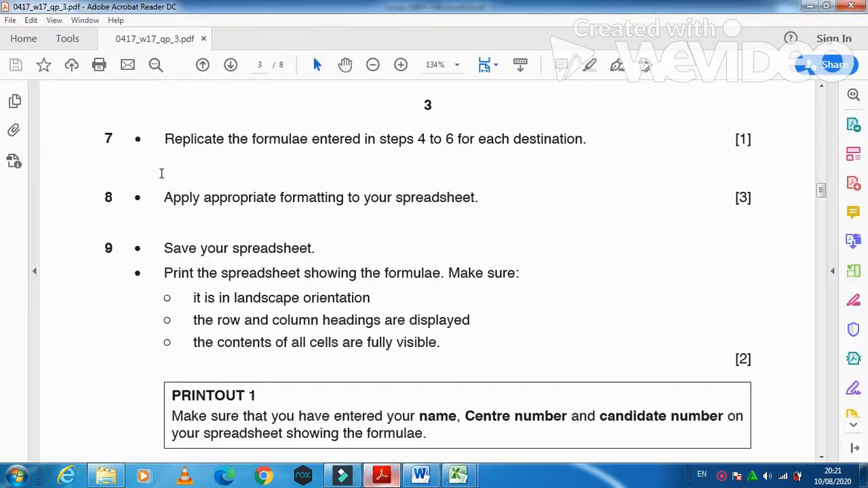
Step: Scroll the exam paper to question 10's single portrait-page printout, then return to cruise_0297
scroll(177, 242, "down", 2)
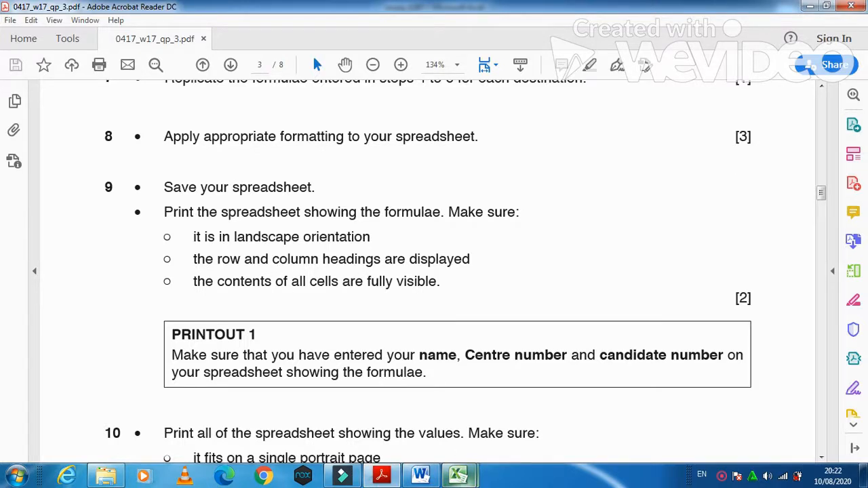
mouse_move(459, 475)
left_click(437, 415)
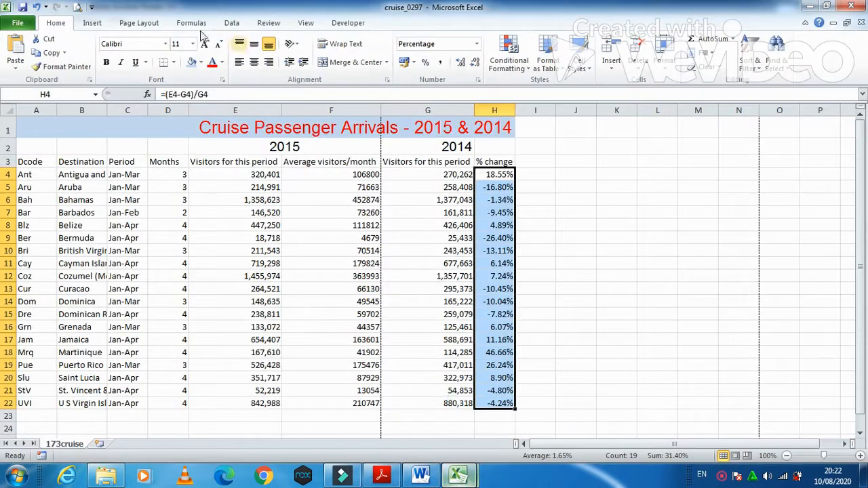
Step: Set the page orientation to landscape and turn on Show Formulas
left_click(129, 24)
left_click(132, 58)
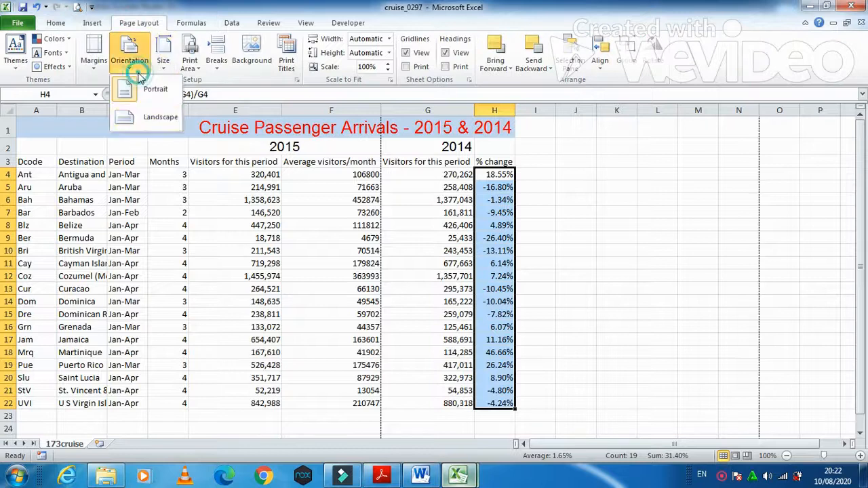
left_click(140, 118)
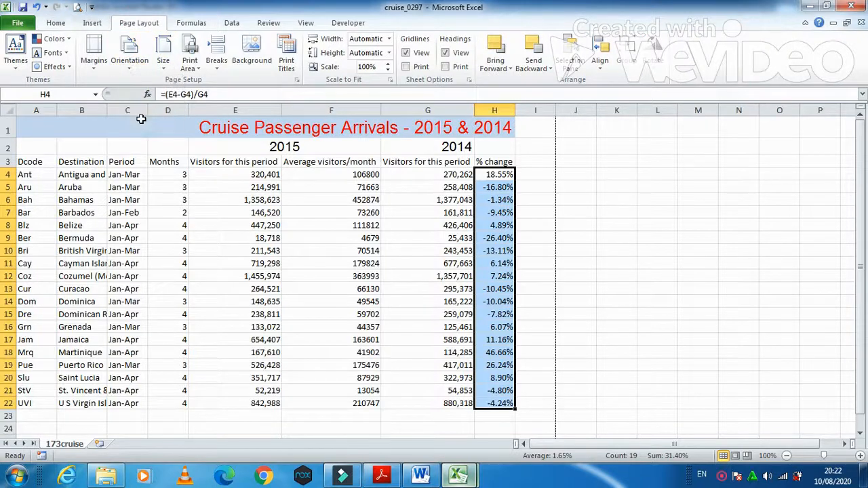
left_click(205, 27)
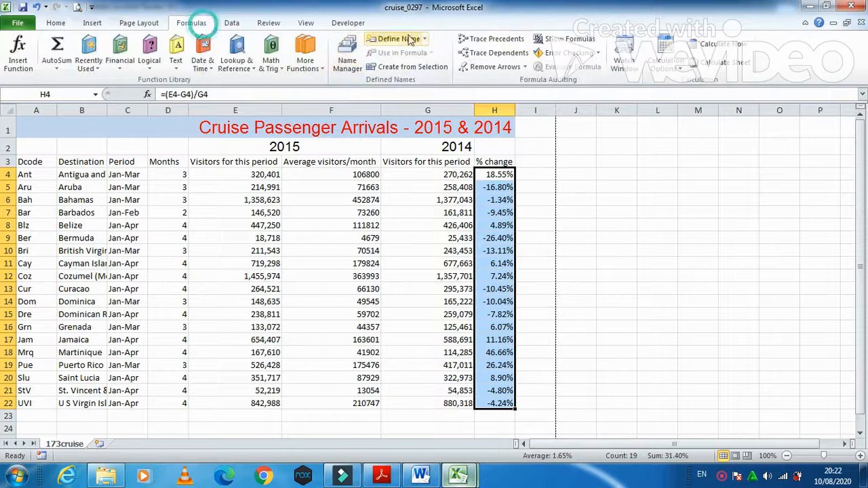
left_click(540, 41)
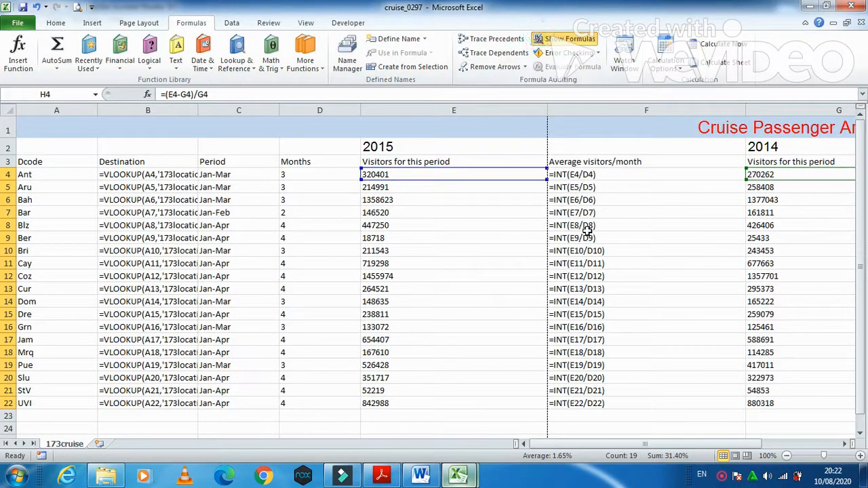
Step: AutoFit columns A through H so every VLOOKUP, INT and %-change formula fits
double_click(548, 110)
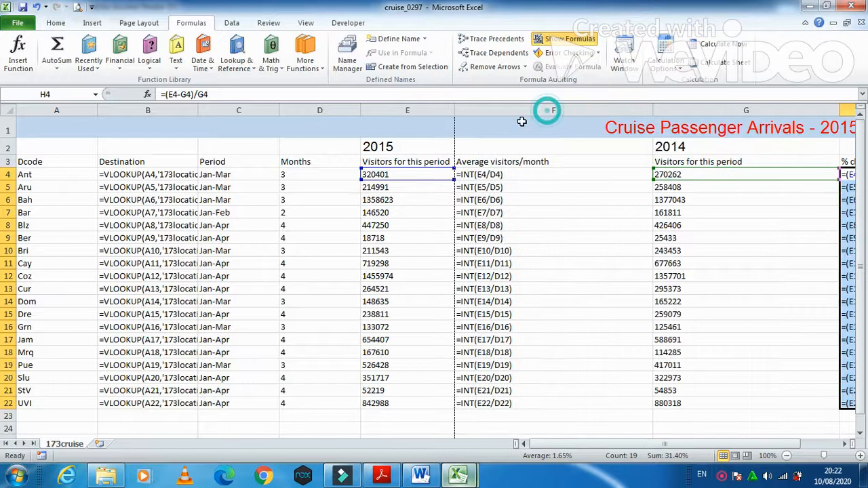
left_click(362, 111)
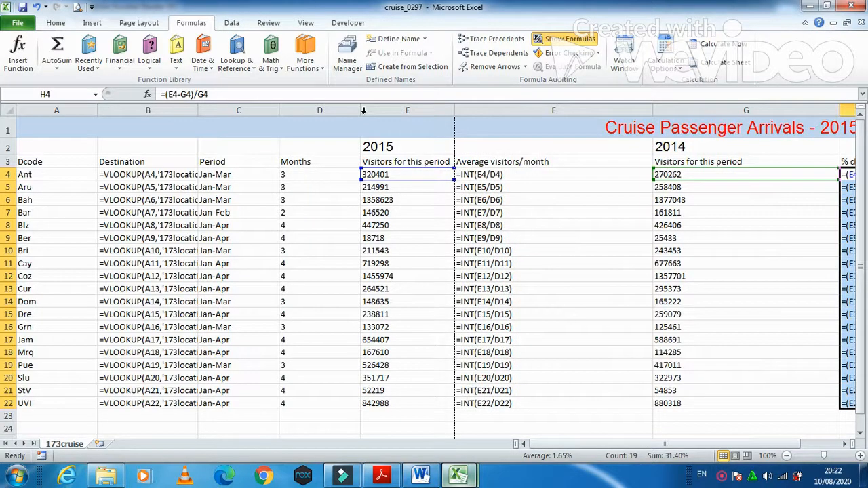
double_click(363, 110)
double_click(280, 111)
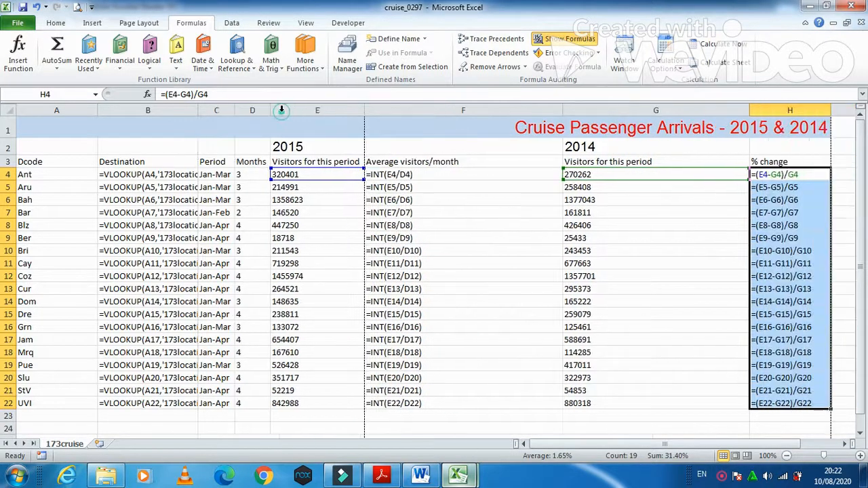
double_click(197, 110)
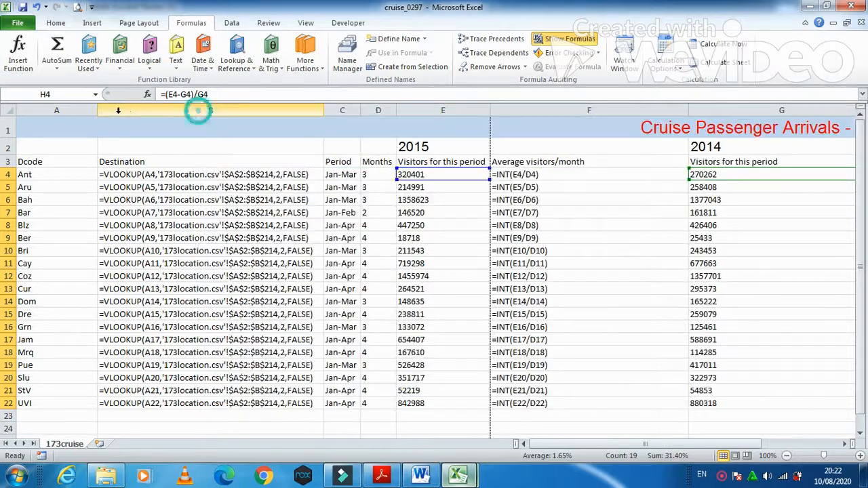
double_click(93, 110)
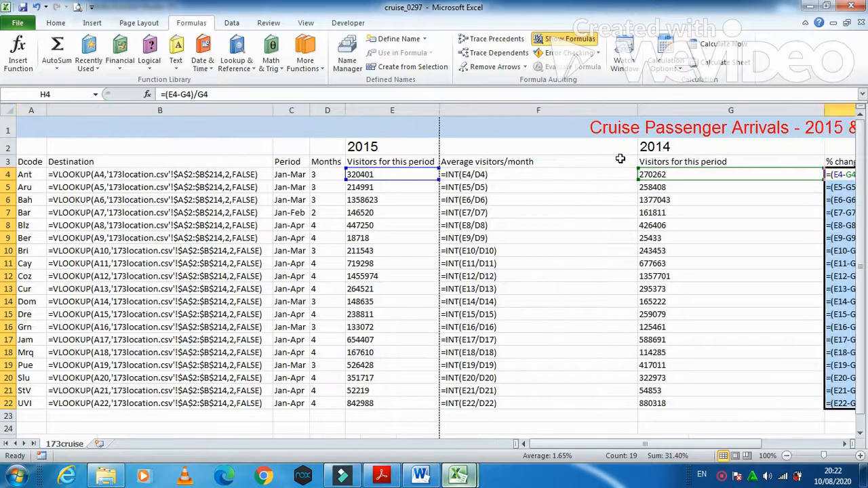
double_click(637, 110)
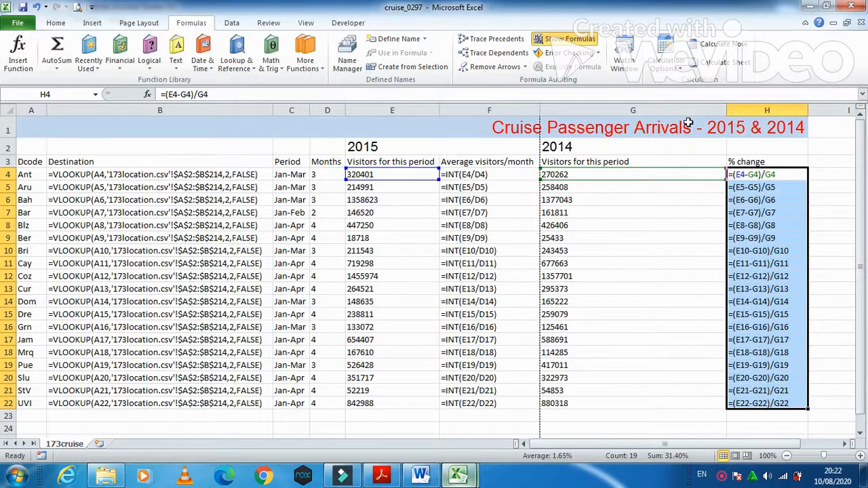
double_click(726, 110)
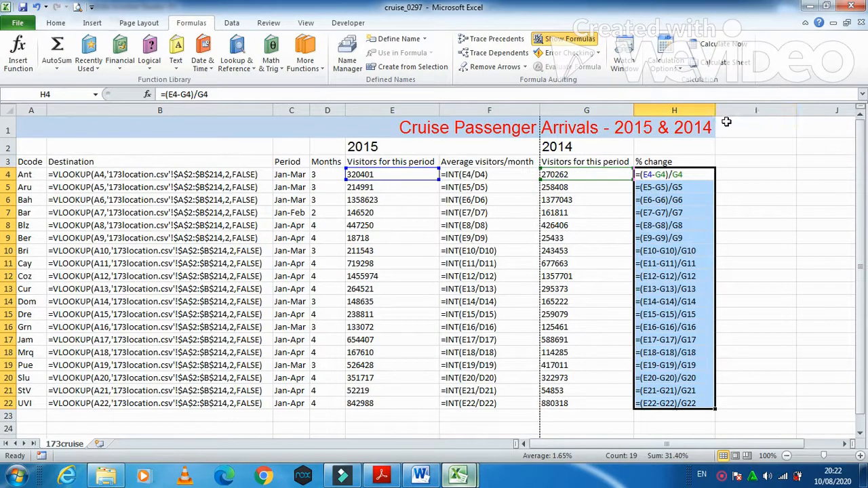
double_click(714, 110)
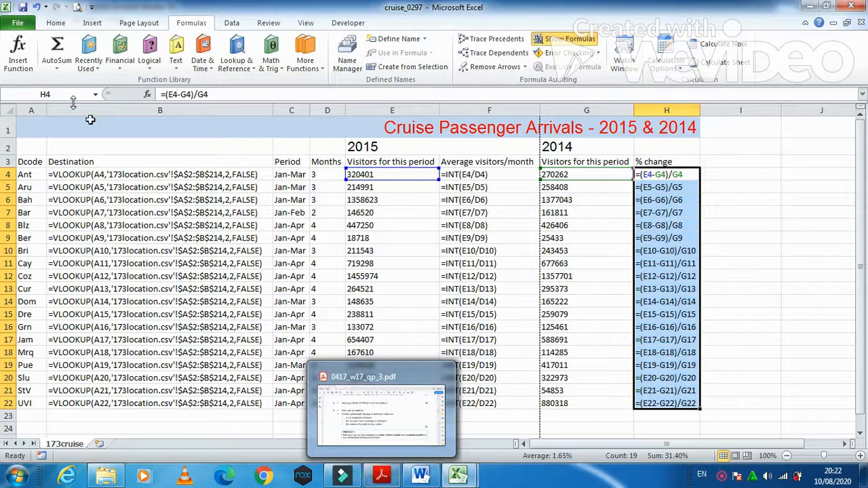
Step: Open the print preview and turn on Row and column headings in Page Setup's Sheet options
left_click(18, 23)
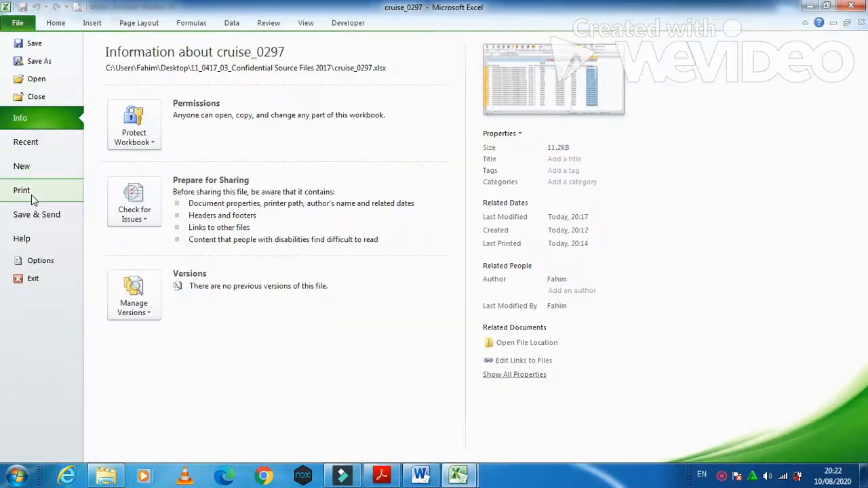
left_click(38, 260)
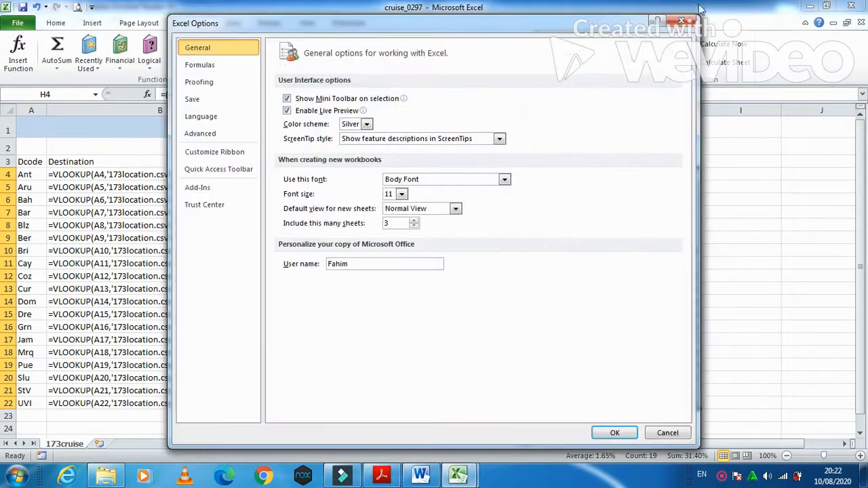
left_click(678, 21)
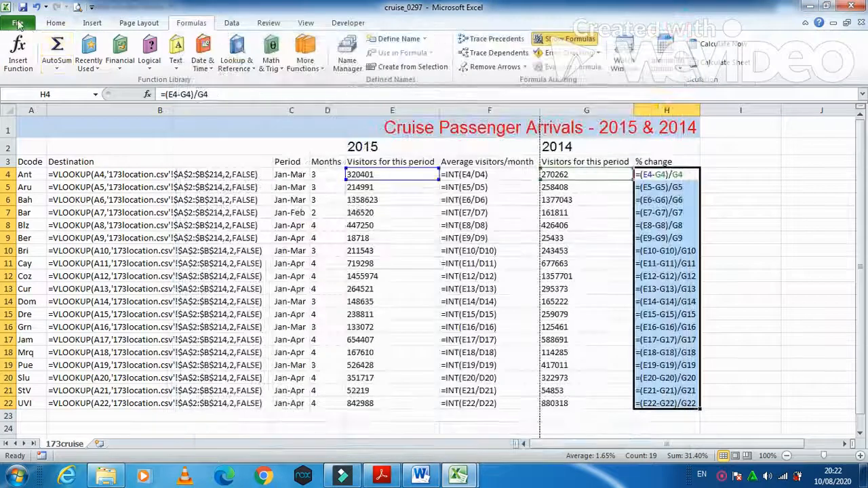
left_click(18, 24)
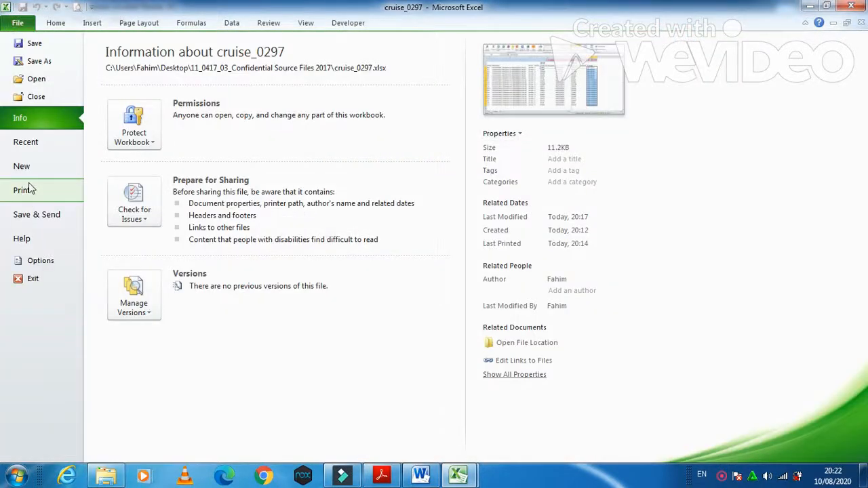
left_click(30, 189)
left_click(281, 380)
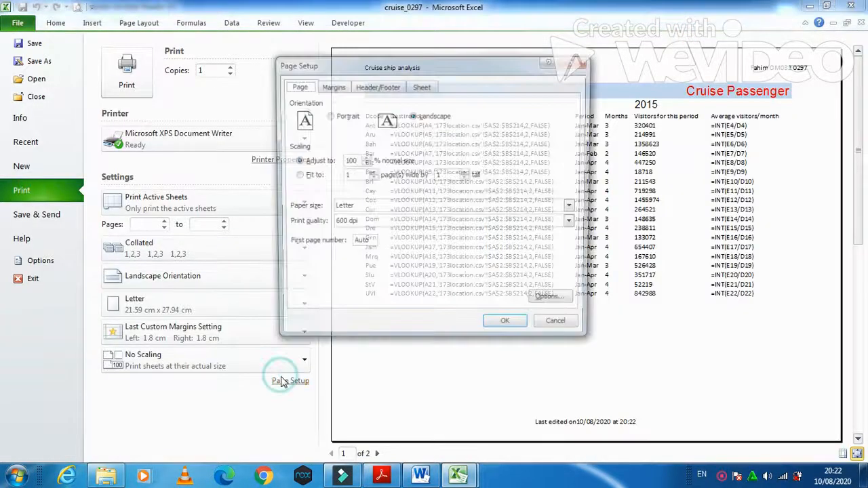
left_click(421, 86)
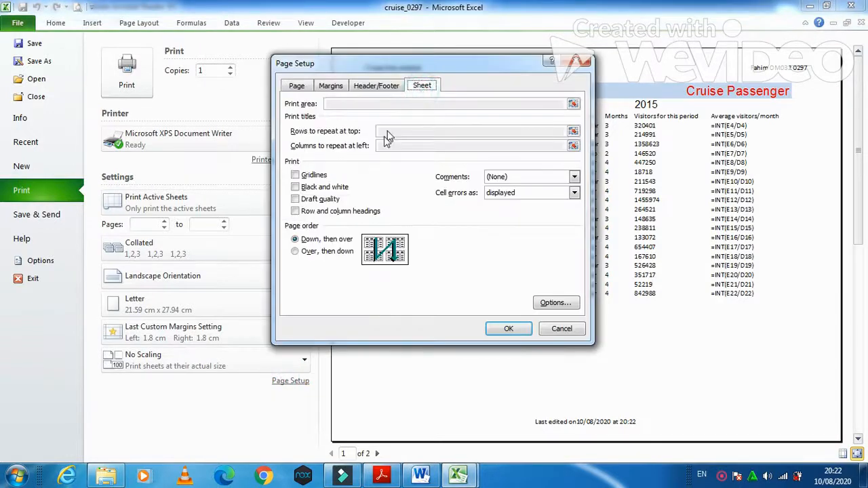
left_click(296, 211)
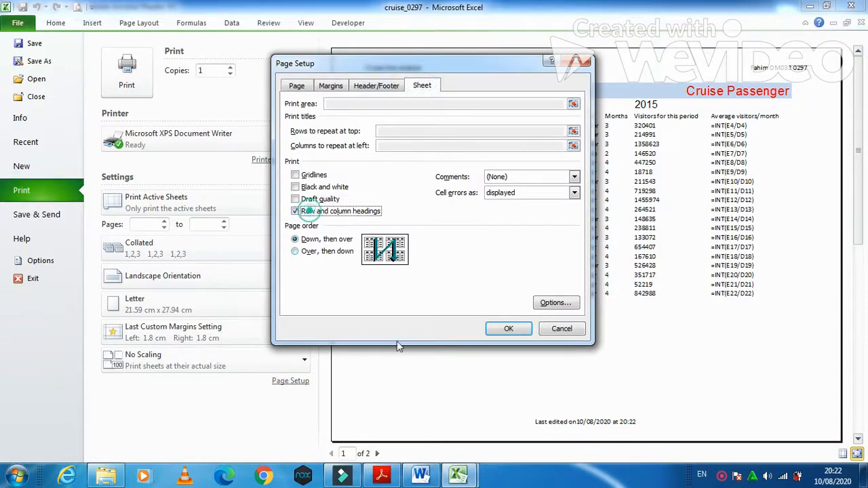
left_click(508, 329)
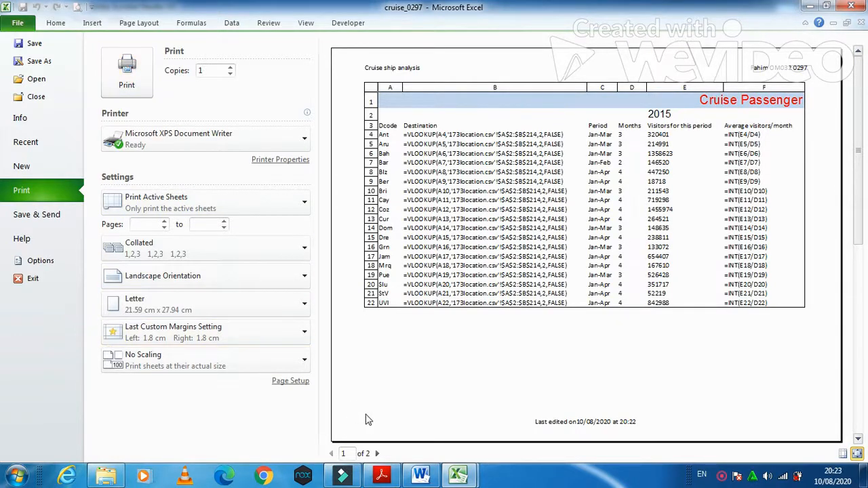
Step: Scroll the exam paper down to question 10 and the PRINTOUT 2 instructions
left_click(381, 475)
scroll(306, 318, "down", 3)
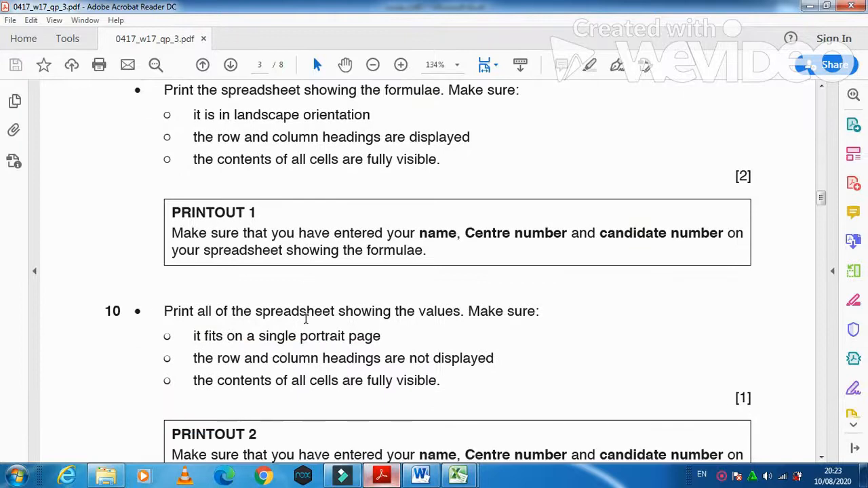
scroll(306, 319, "down", 2)
scroll(335, 258, "down", 1)
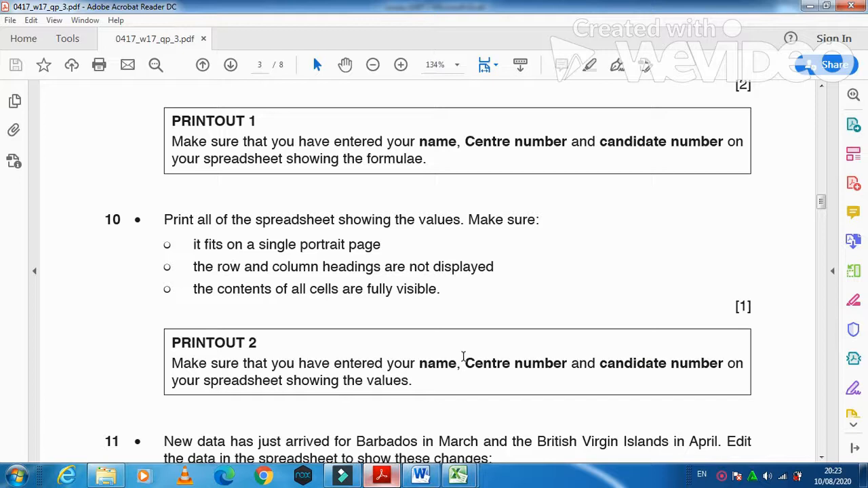
Step: Set the printout to Portrait and untick Row and column headings in Page Setup
mouse_move(459, 474)
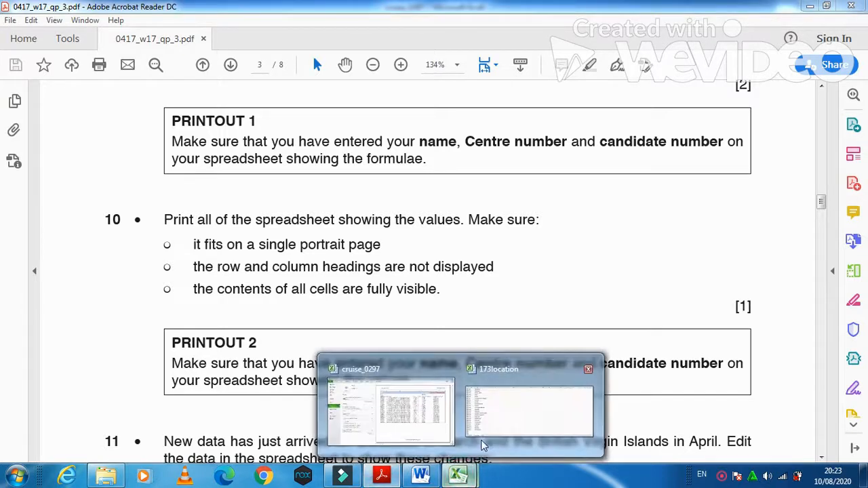
left_click(390, 410)
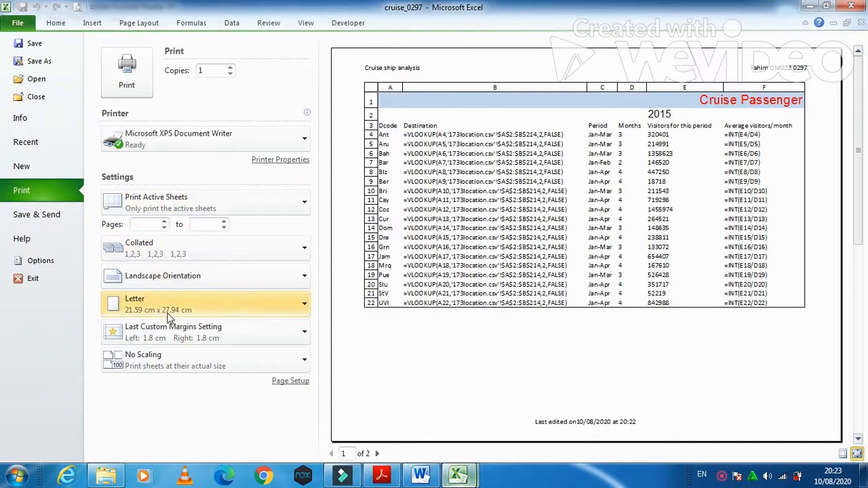
left_click(166, 276)
left_click(165, 300)
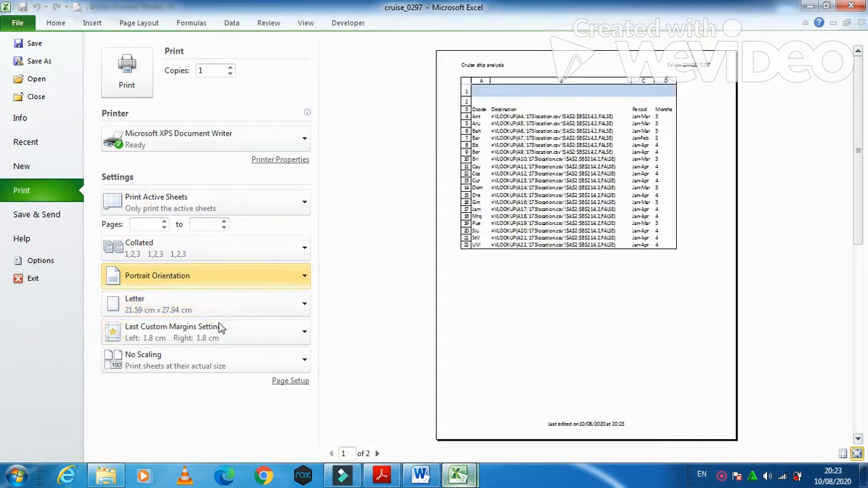
left_click(291, 380)
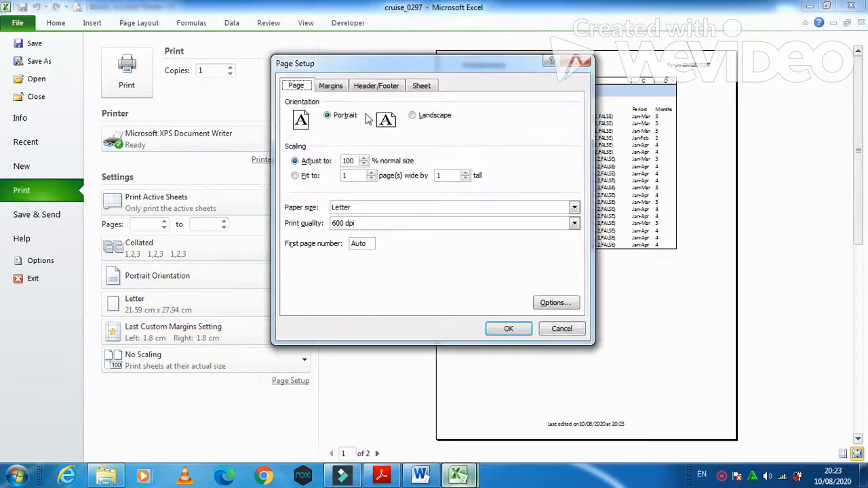
left_click(421, 86)
left_click(325, 211)
key("Return")
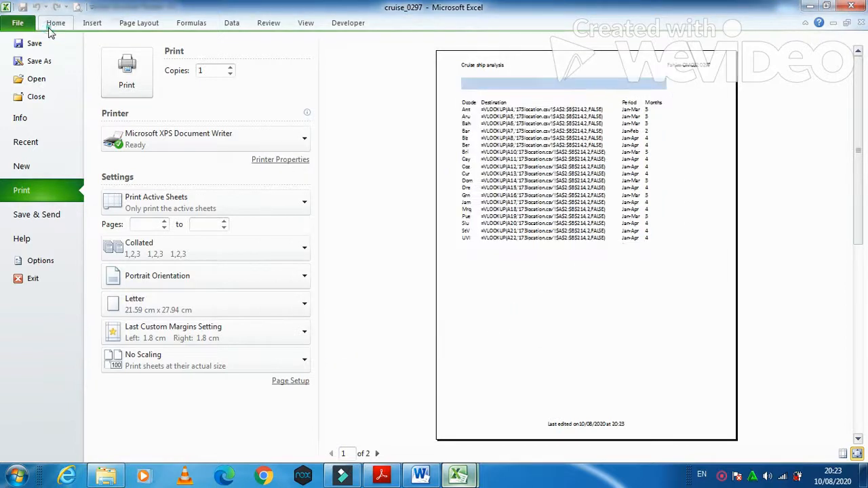
Step: Turn off Show Formulas so the worksheet displays values again
left_click(49, 28)
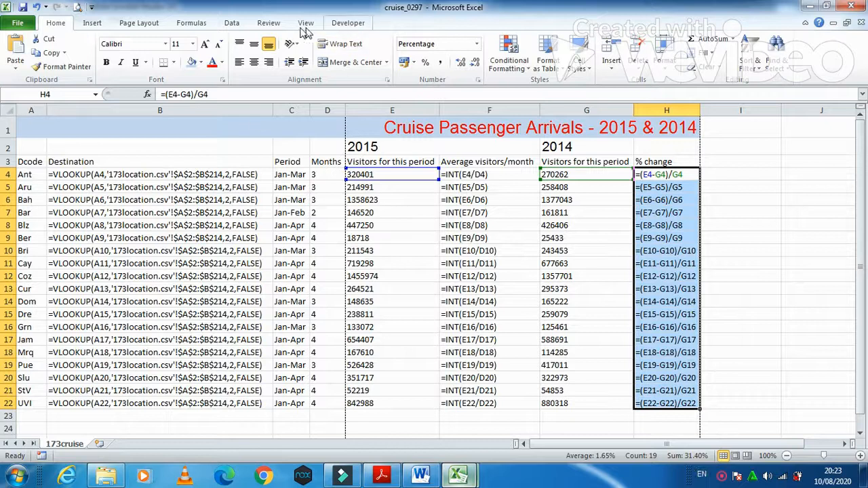
left_click(193, 22)
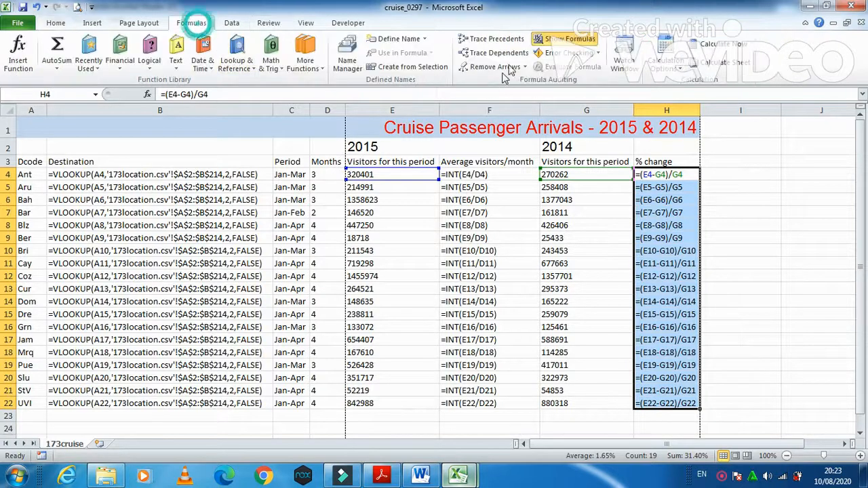
left_click(543, 39)
left_click(543, 39)
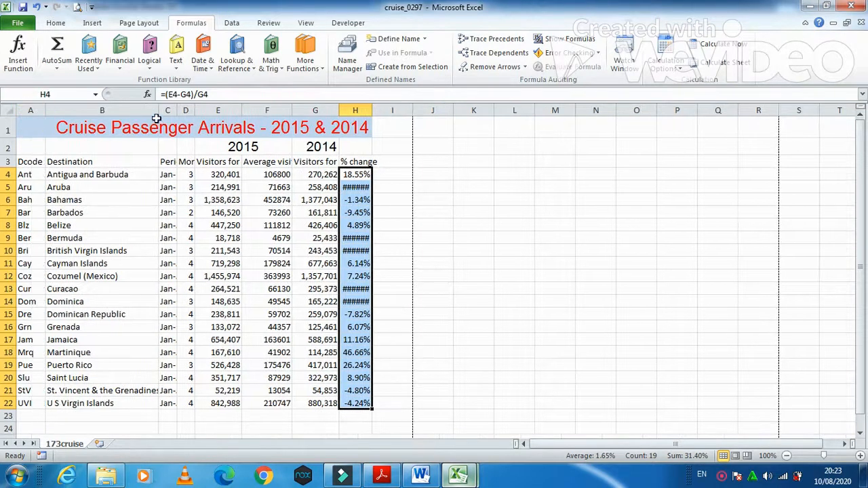
Step: AutoFit columns B through H so headings and percentages like -16.80% display in full
double_click(158, 110)
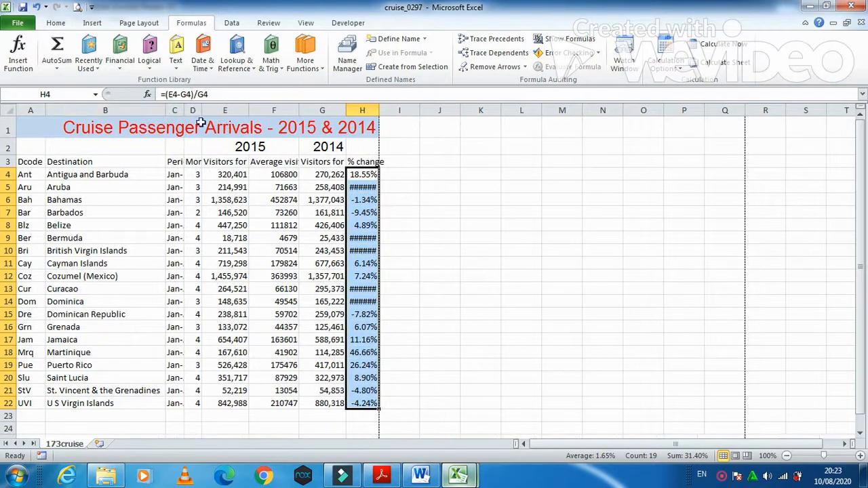
double_click(183, 110)
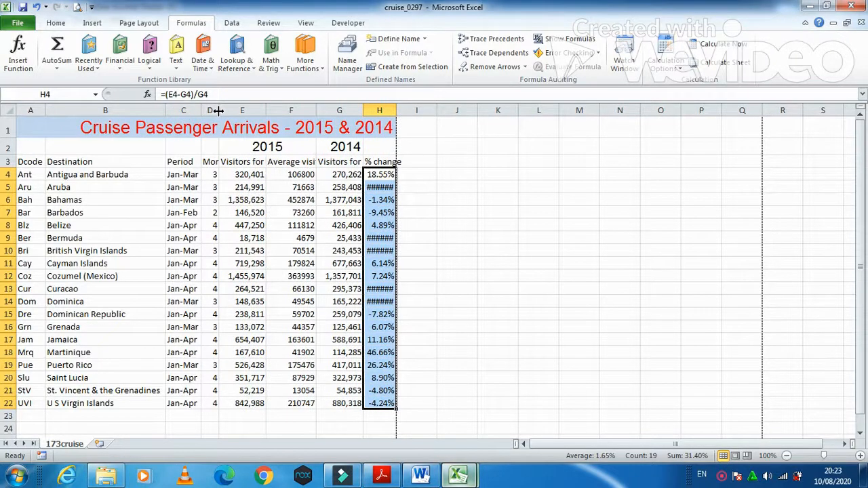
double_click(217, 110)
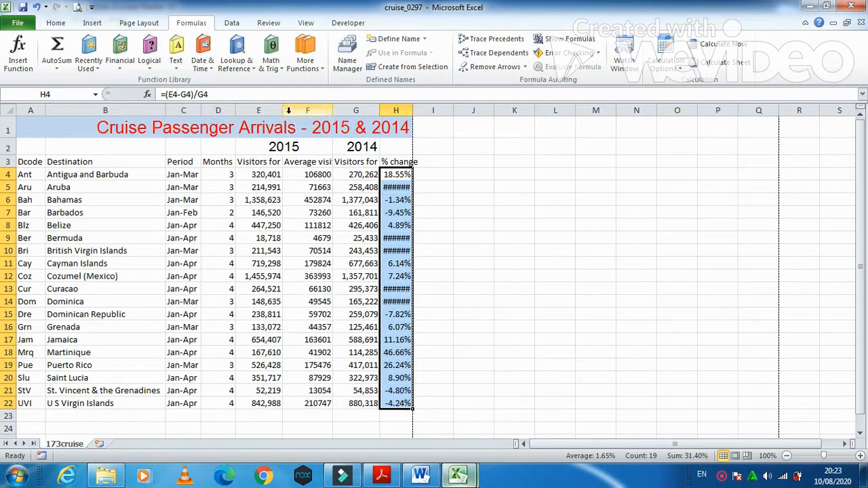
double_click(283, 110)
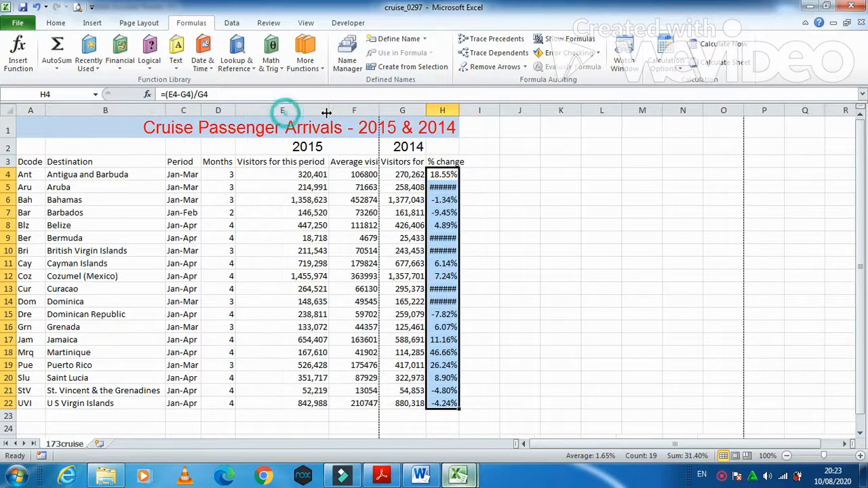
double_click(379, 109)
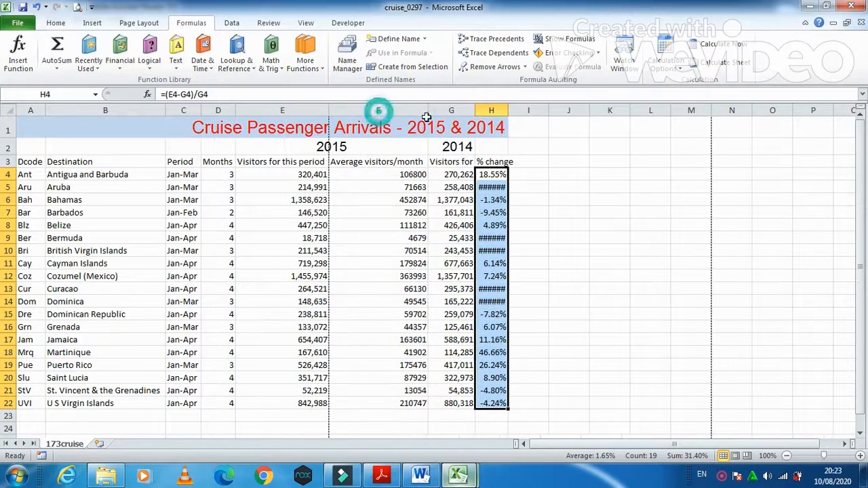
double_click(474, 112)
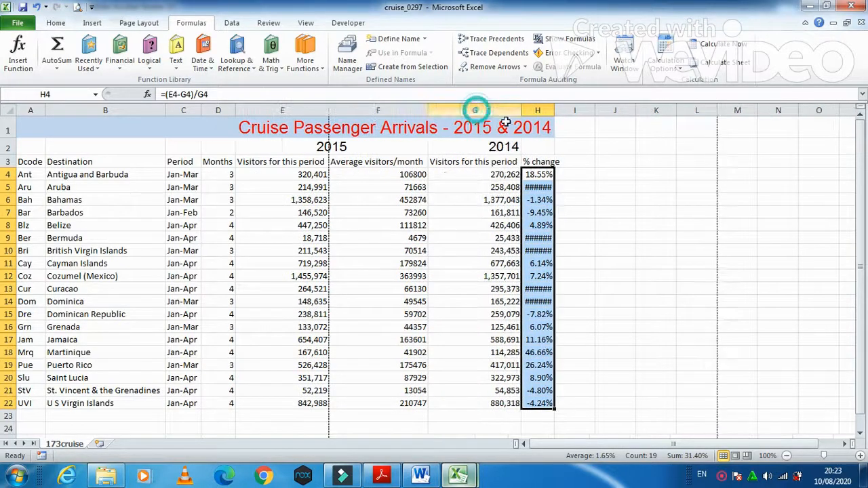
double_click(553, 112)
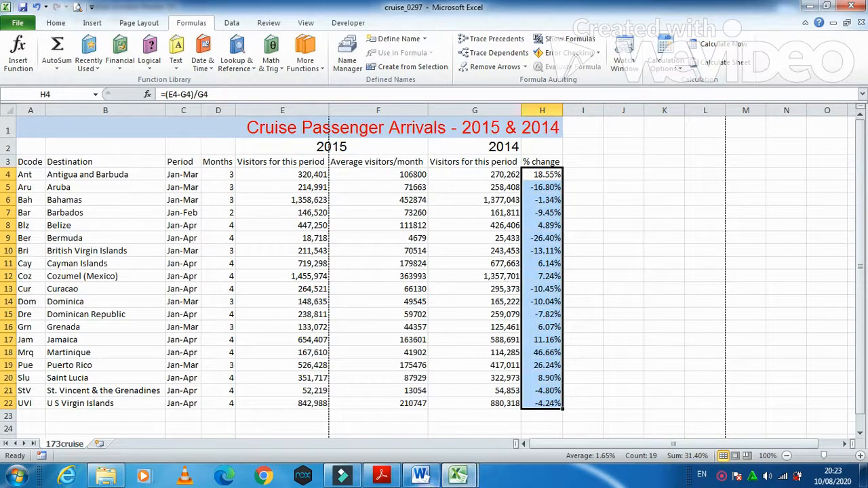
left_click(384, 476)
Step: Scroll to question 11's extra Barbados and British Virgin Islands visitors, then return to cruise_0297
scroll(359, 385, "down", 8)
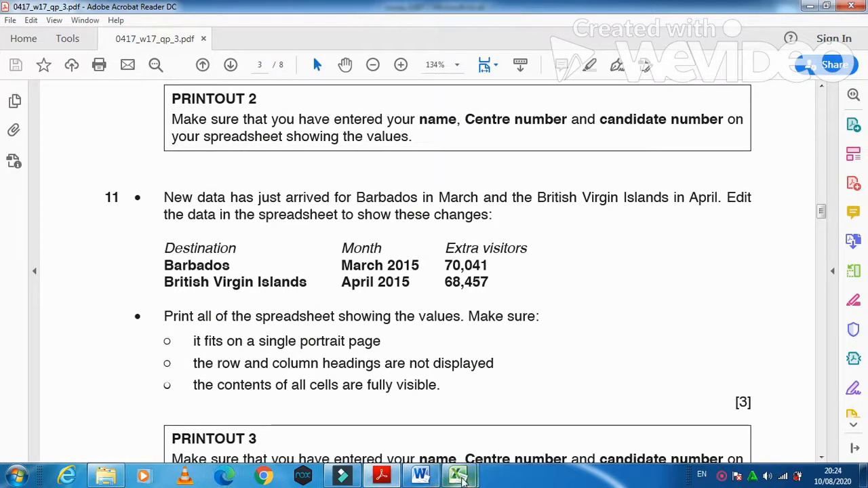
mouse_move(457, 477)
left_click(430, 431)
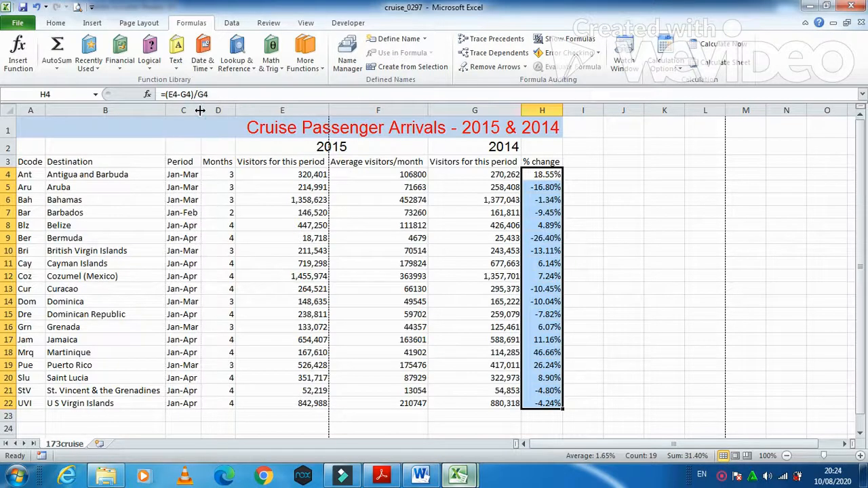
Step: Set Barbados's number of months in D7 to 3
left_click(118, 212)
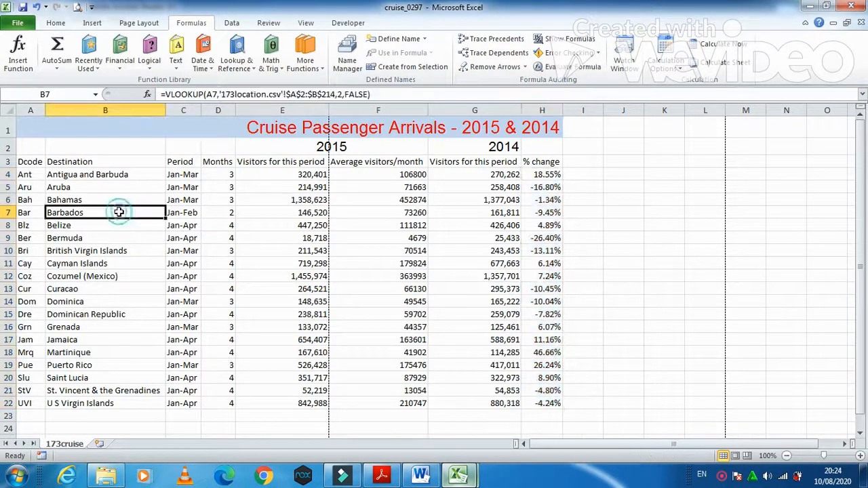
left_click(382, 478)
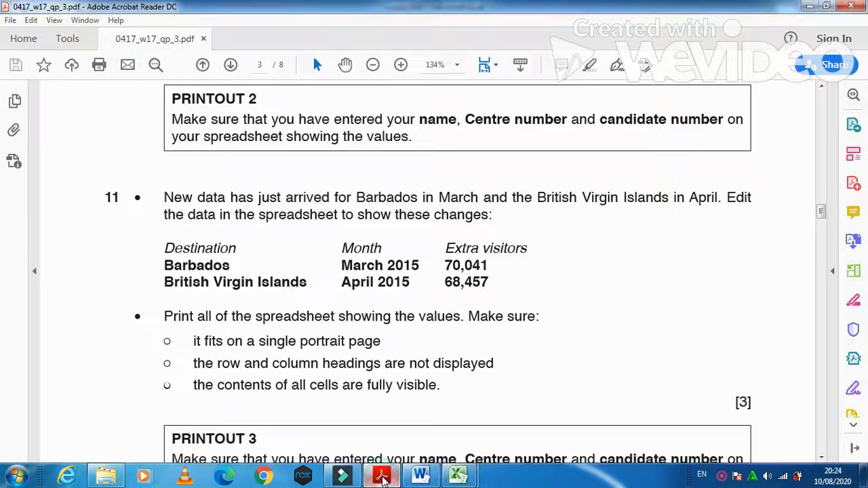
left_click(382, 478)
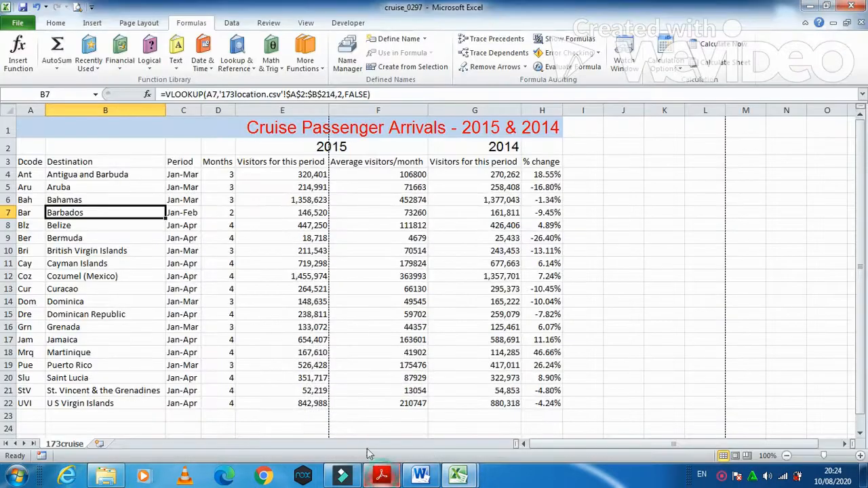
left_click(194, 212)
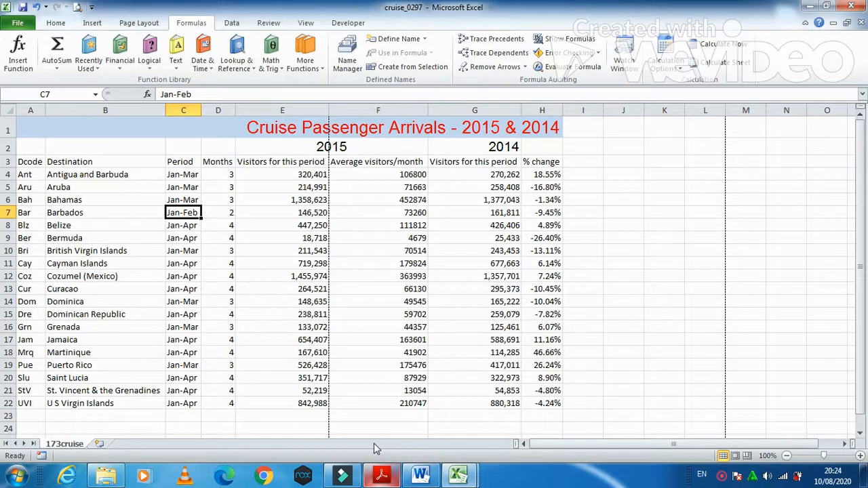
key("Right")
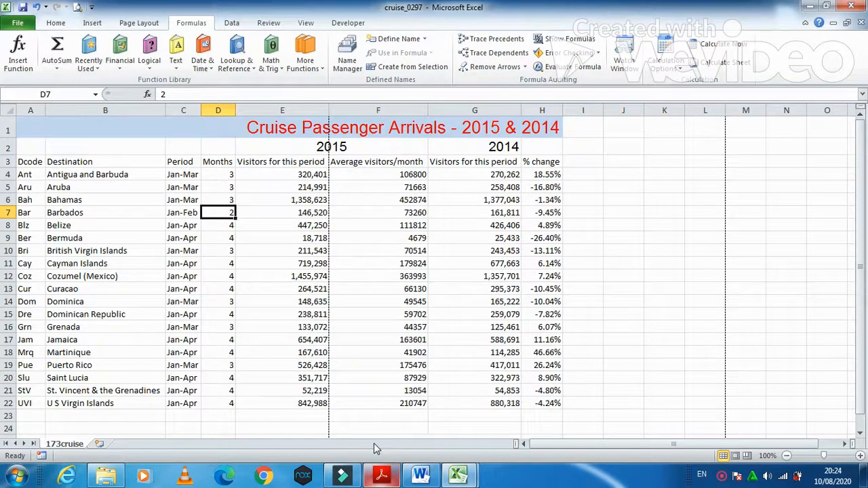
type("3")
key("Tab")
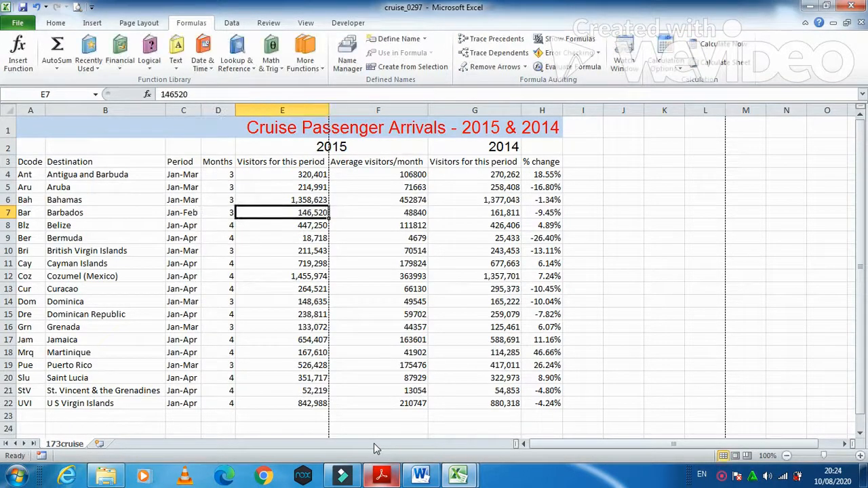
key("Left")
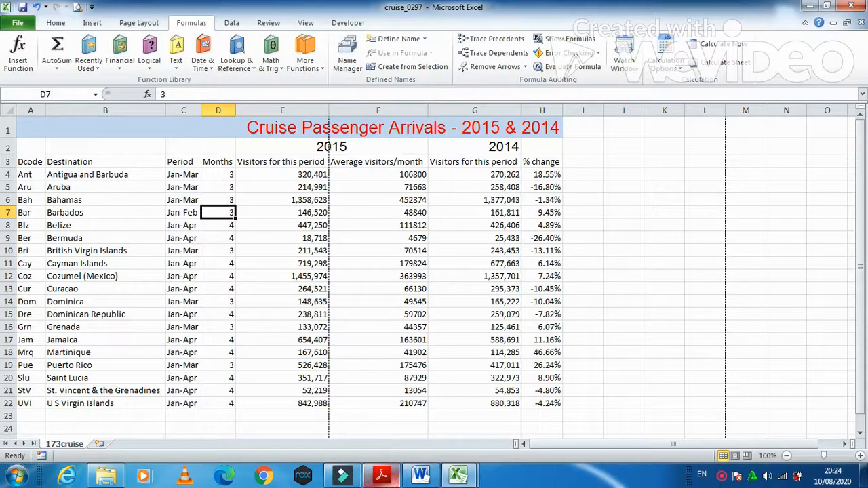
Step: Change Barbados's period in C7 from Jan-Feb to Jan-Mar
left_click(396, 478)
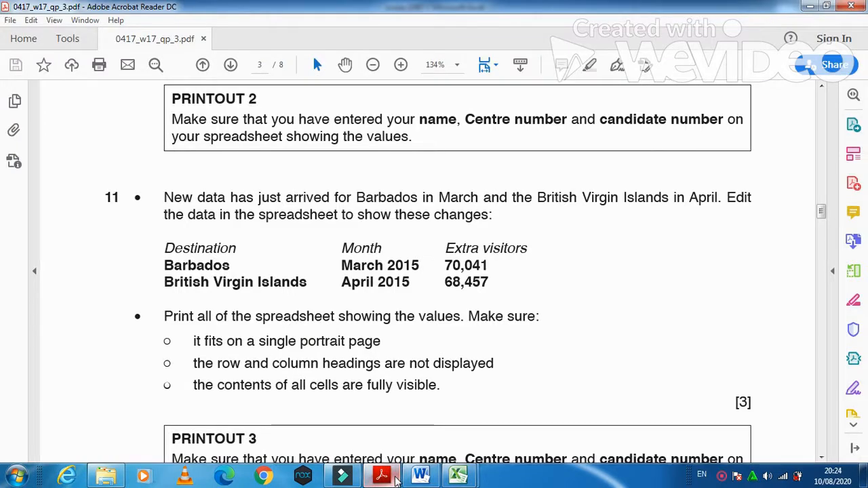
left_click(395, 478)
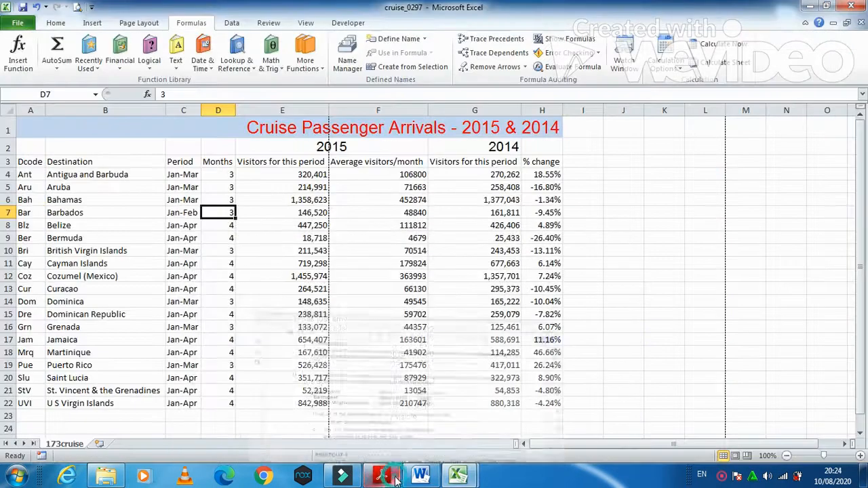
double_click(192, 214)
key("BackSpace")
key("BackSpace")
key("BackSpace")
type("March")
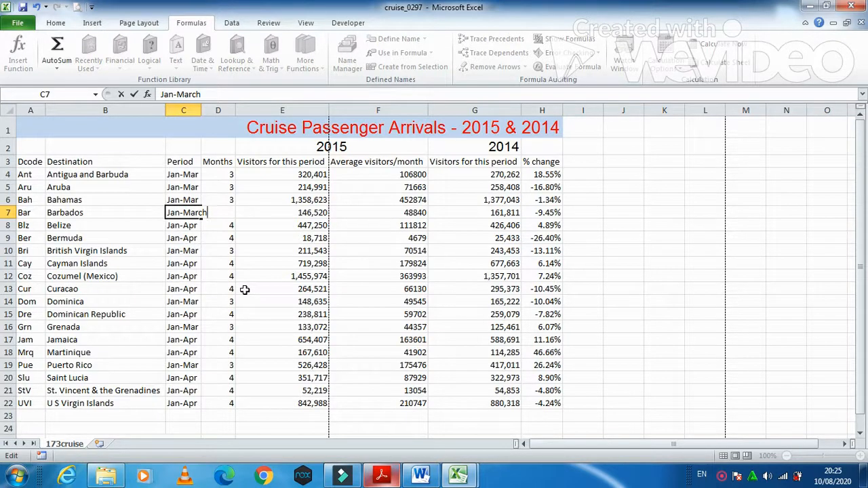
key("BackSpace")
key("BackSpace")
key("Return")
Step: Compare Barbados's visitor total and average formula with the exam paper's step 11
key("Up")
key("Right")
key("Right")
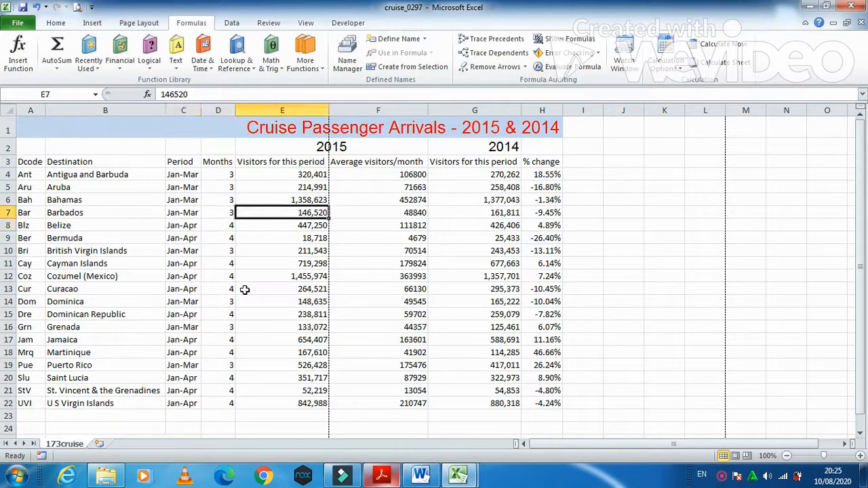
key("alt+Tab")
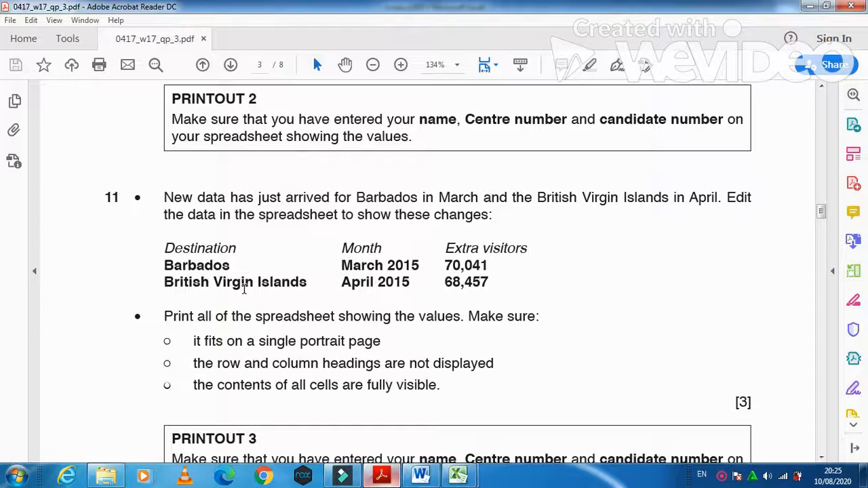
key("alt+Tab")
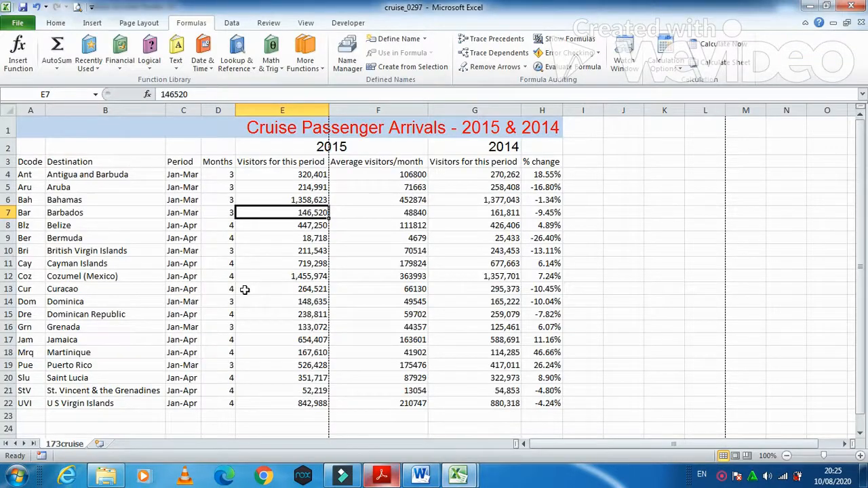
key("Right")
key("Left")
key("alt+Tab")
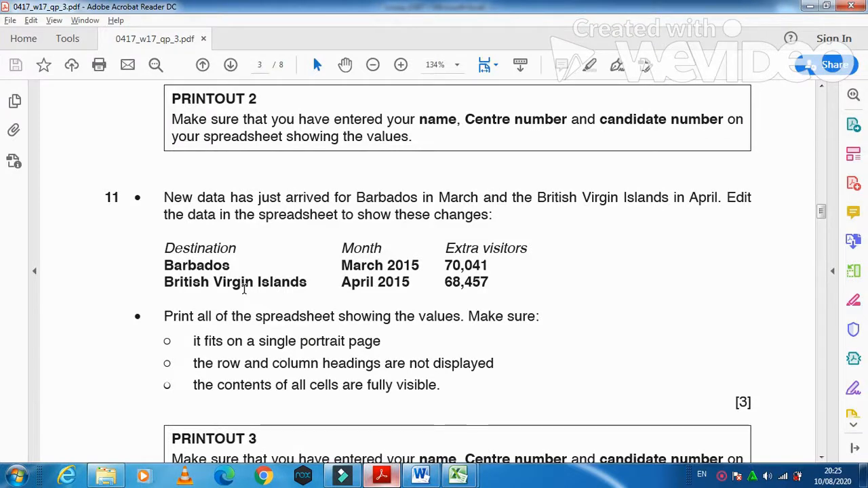
key("alt+Tab")
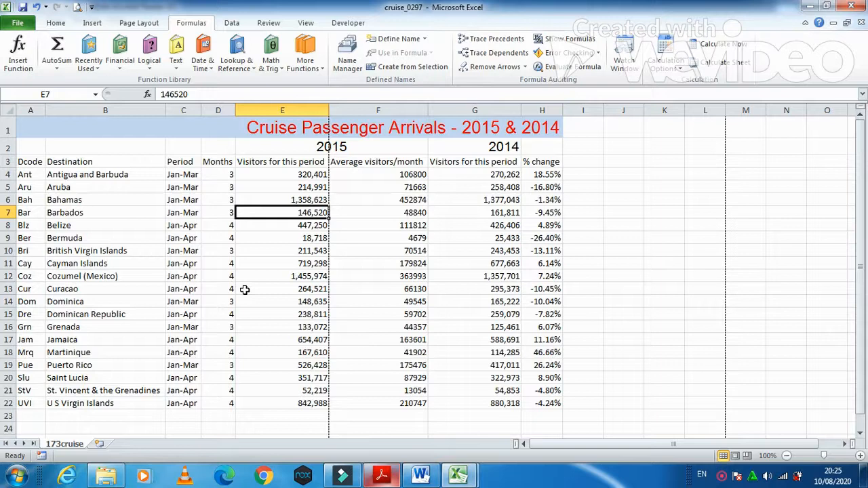
key("alt+Tab")
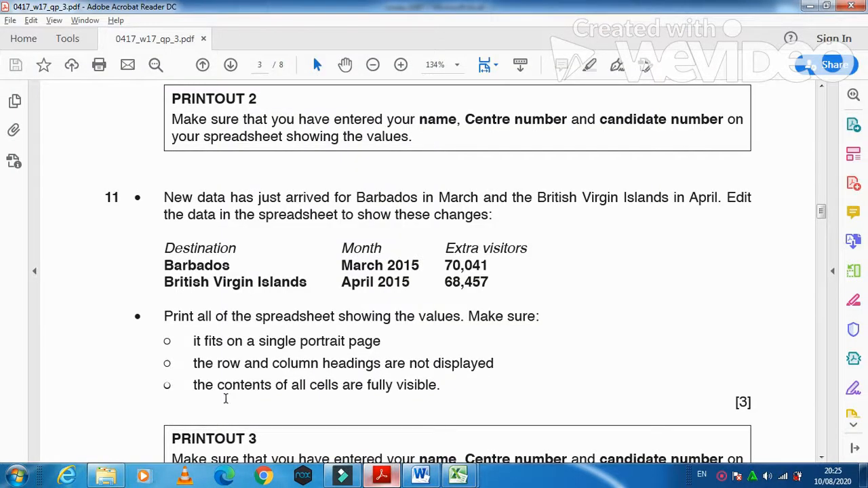
Step: Launch Windows Calculator and start the sum 70041 +
left_click(16, 477)
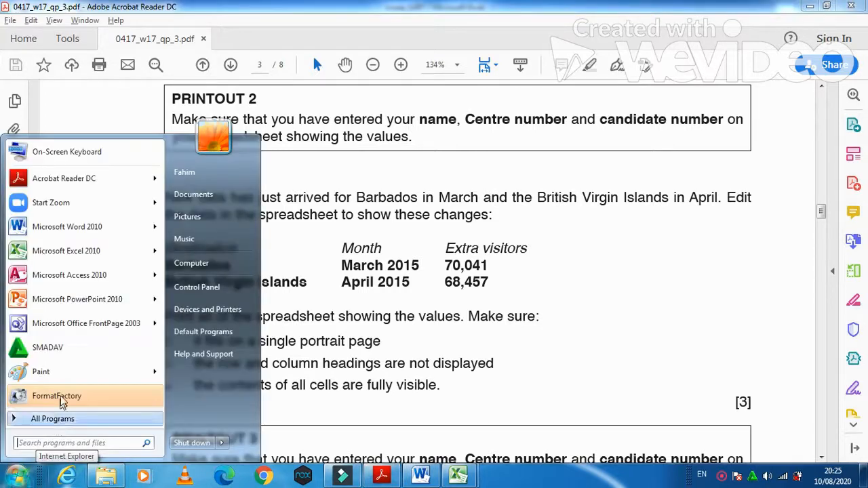
type("cal")
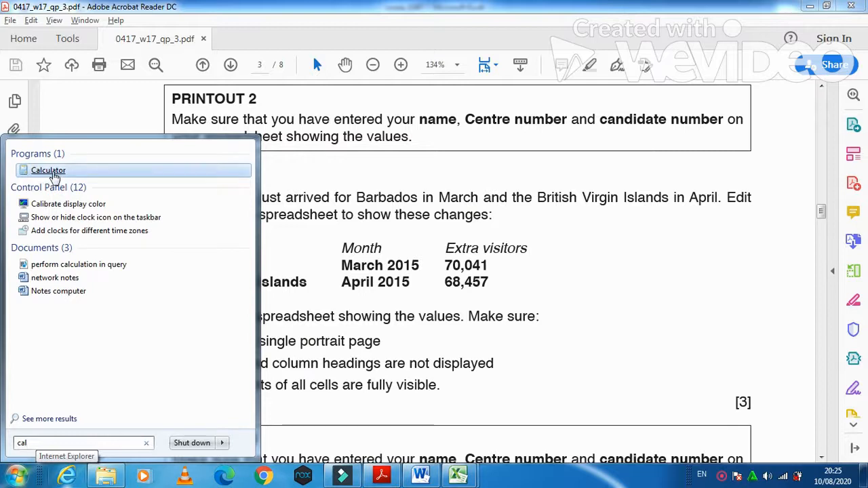
left_click(49, 171)
left_click_drag(407, 101, 295, 36)
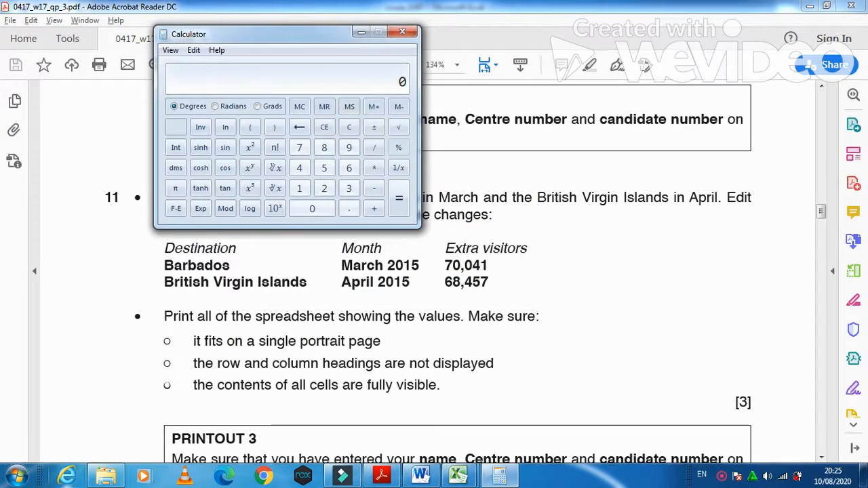
type("47")
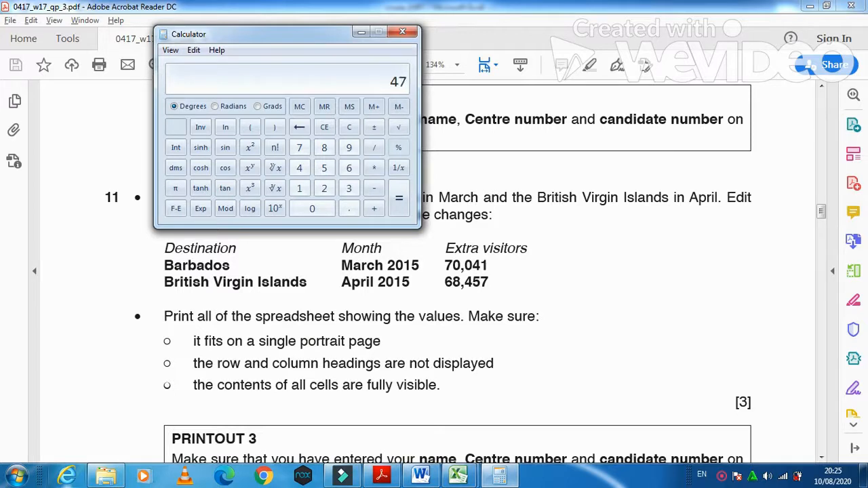
key("BackSpace")
key("BackSpace")
type("70041")
key("plus")
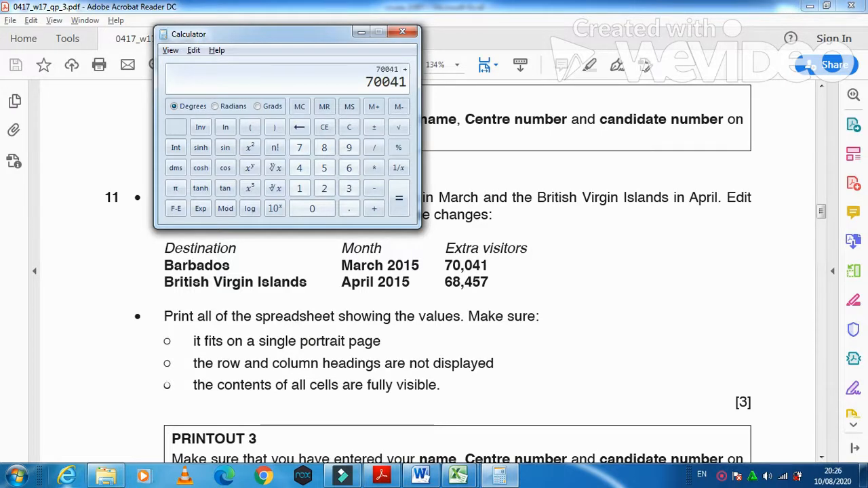
Step: Add Barbados's 146520 total copied from E7, giving 216561, then reselect E7
key("alt+Tab")
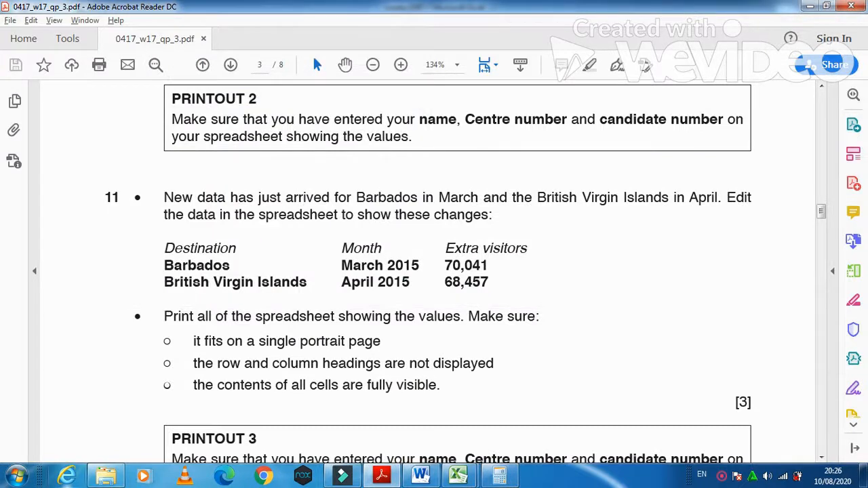
mouse_move(458, 475)
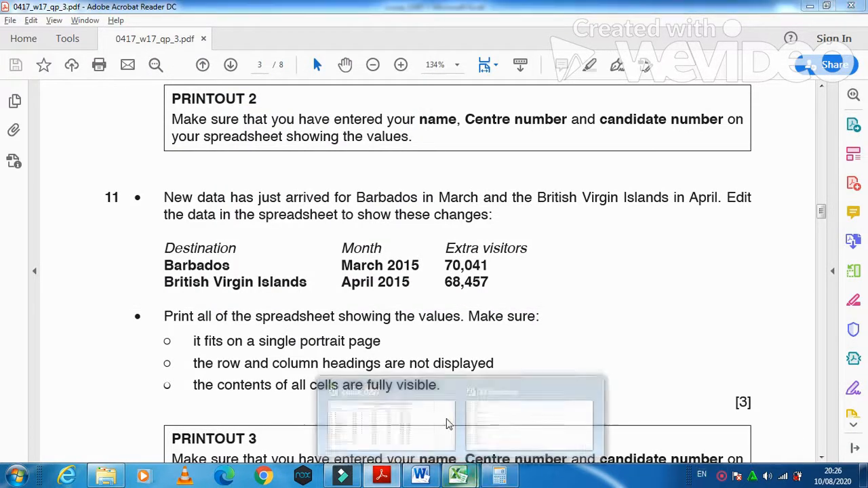
left_click(428, 410)
left_click(313, 225)
left_click(315, 214)
key("ctrl+c")
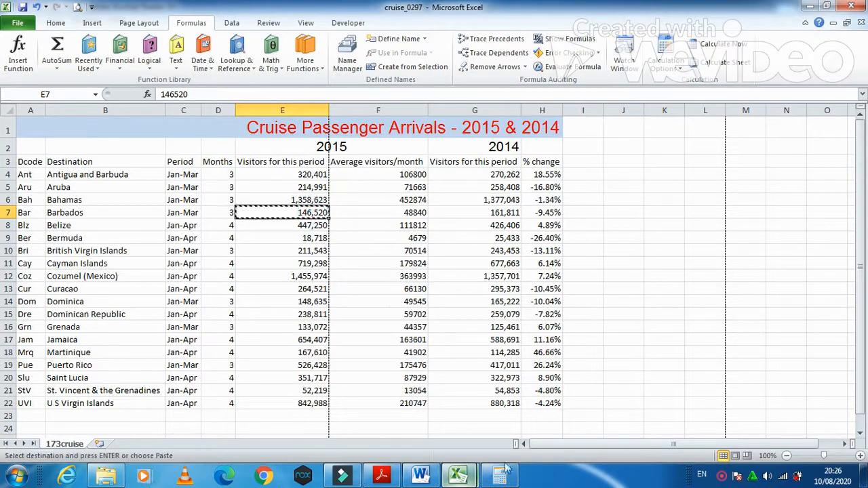
left_click(485, 478)
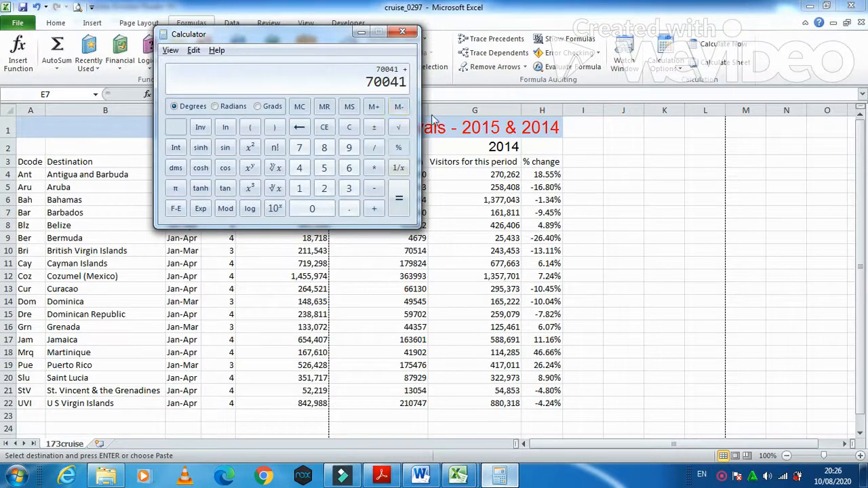
key("ctrl+v")
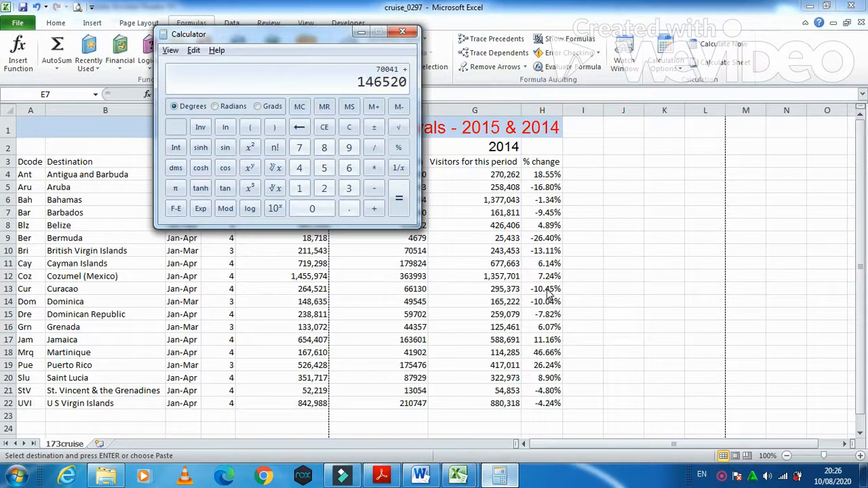
key("Return")
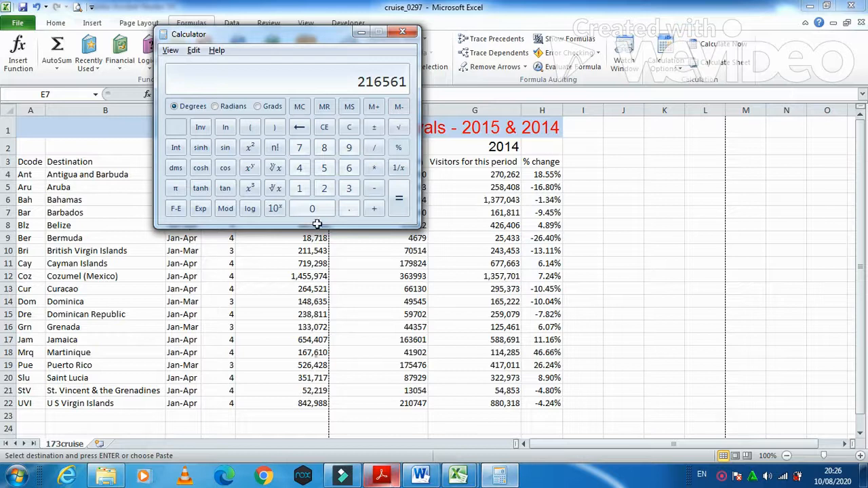
left_click(308, 250)
key("Escape")
left_click(322, 212)
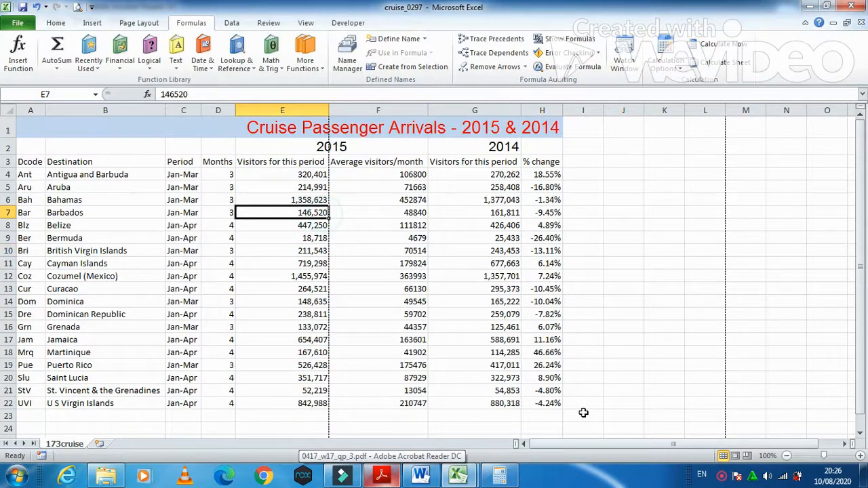
Step: Enter 216561 as Barbados's 2015 visitor total in E7
type("216")
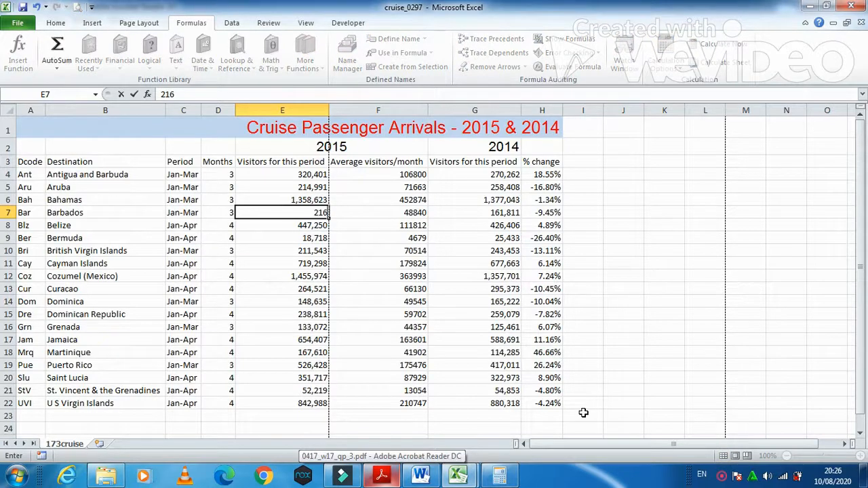
type("561")
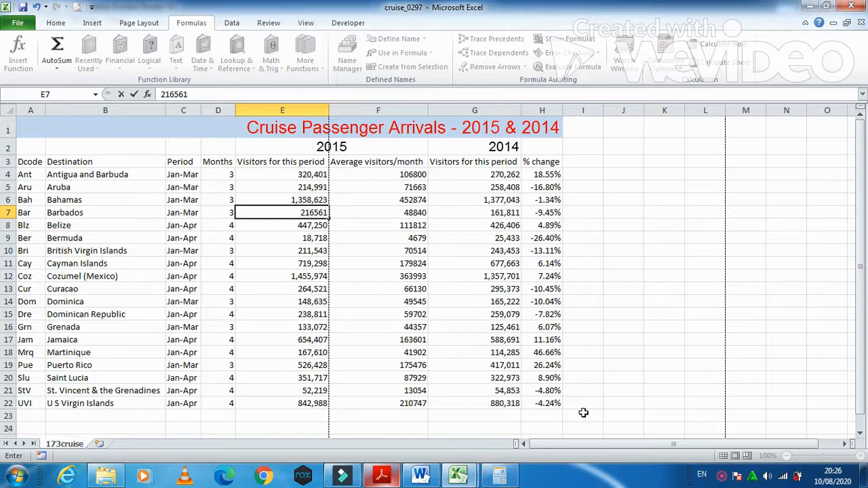
left_click(293, 337)
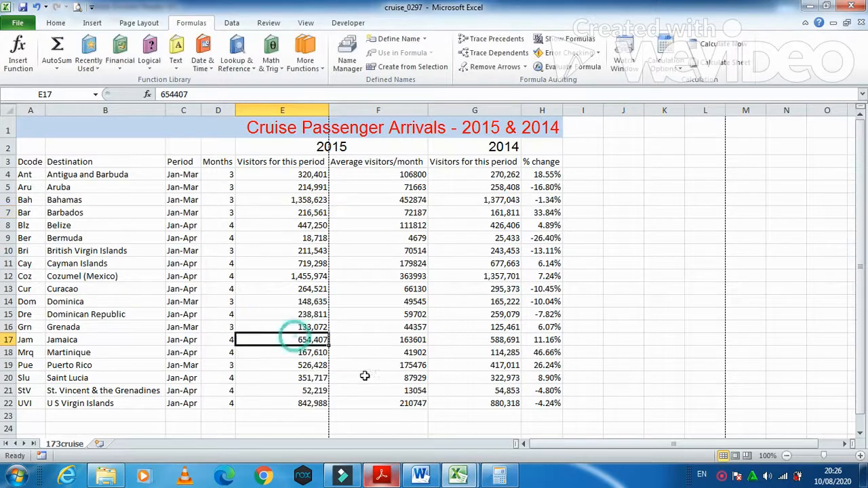
left_click(379, 480)
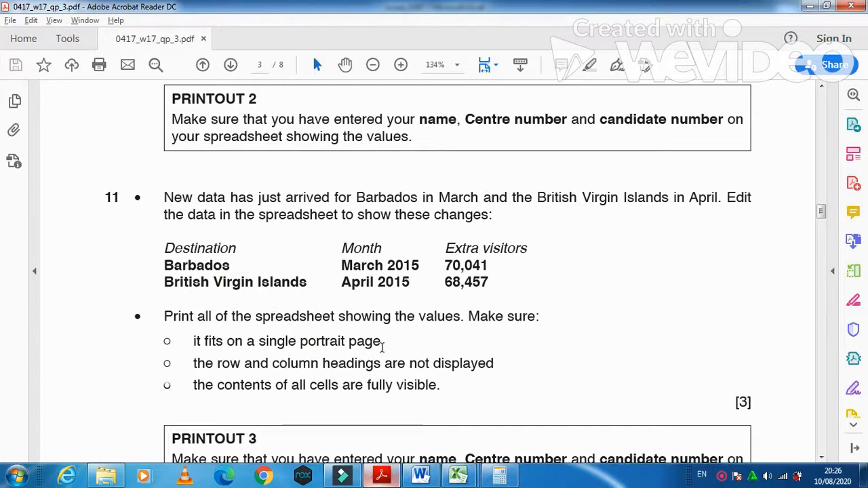
key("alt+Tab")
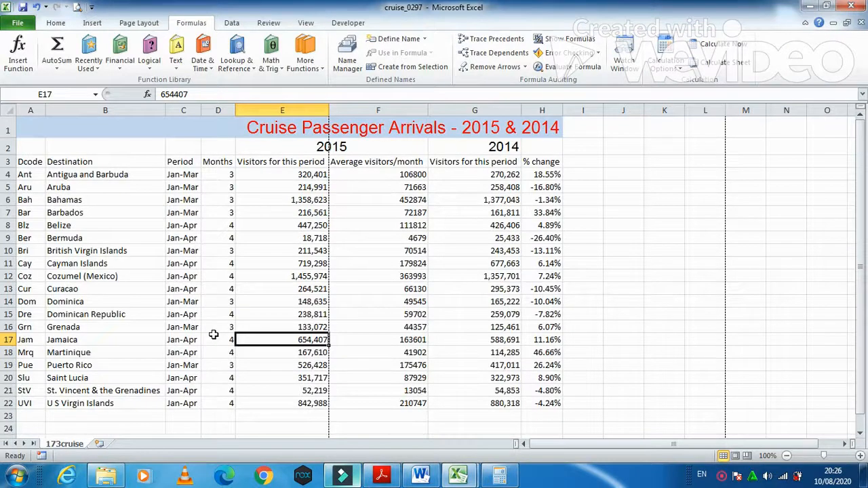
Step: Set British Virgin Islands to Jan-Apr over 4 months and copy its visitor total
left_click(69, 251)
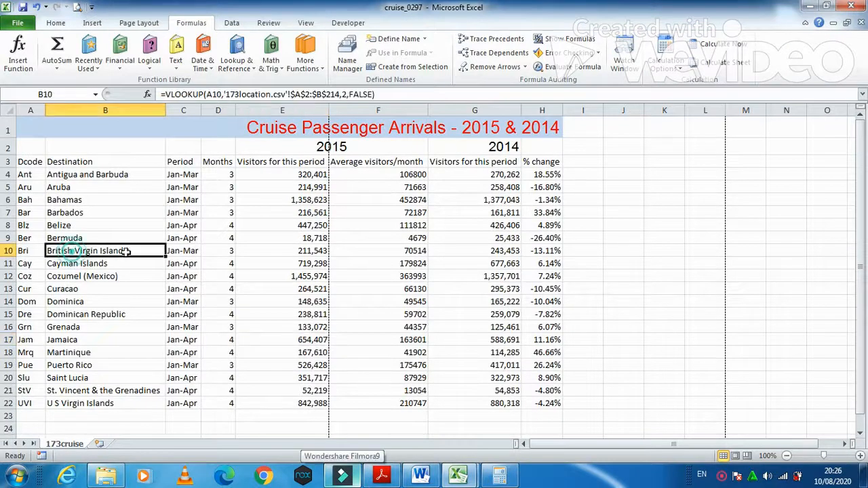
double_click(193, 251)
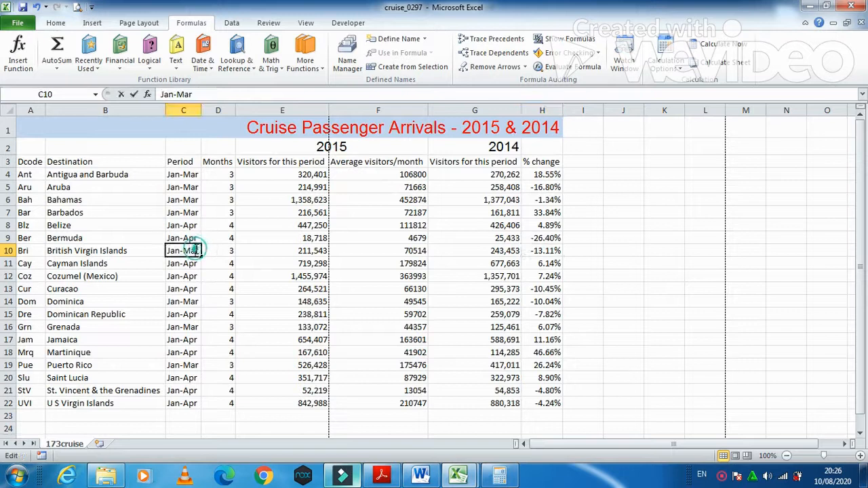
key("BackSpace")
key("BackSpace")
key("BackSpace")
type("Apr")
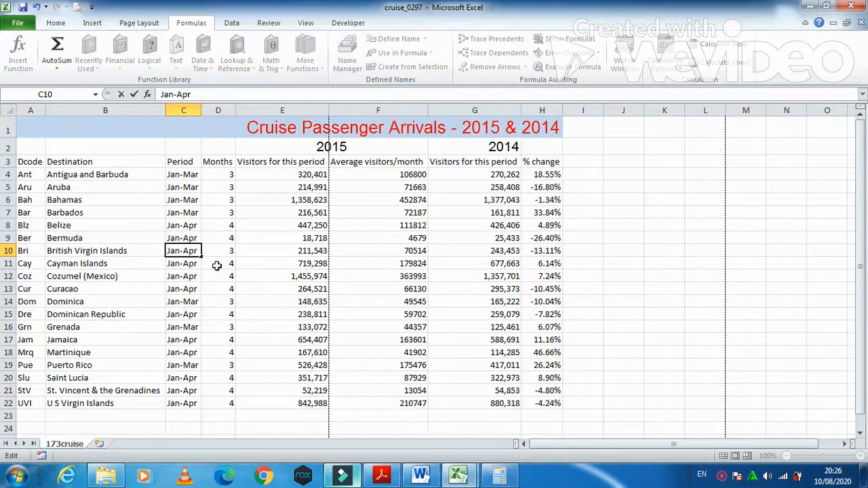
key("Tab")
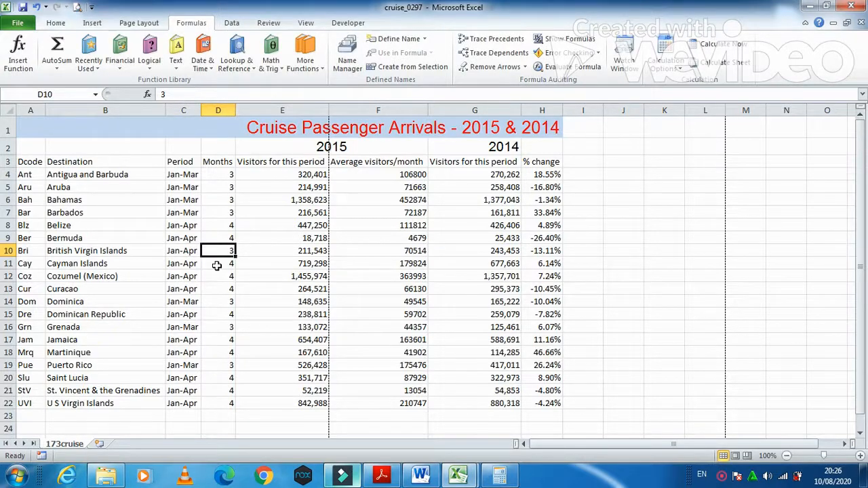
type("4")
key("Tab")
key("ctrl+c")
key("alt+Tab")
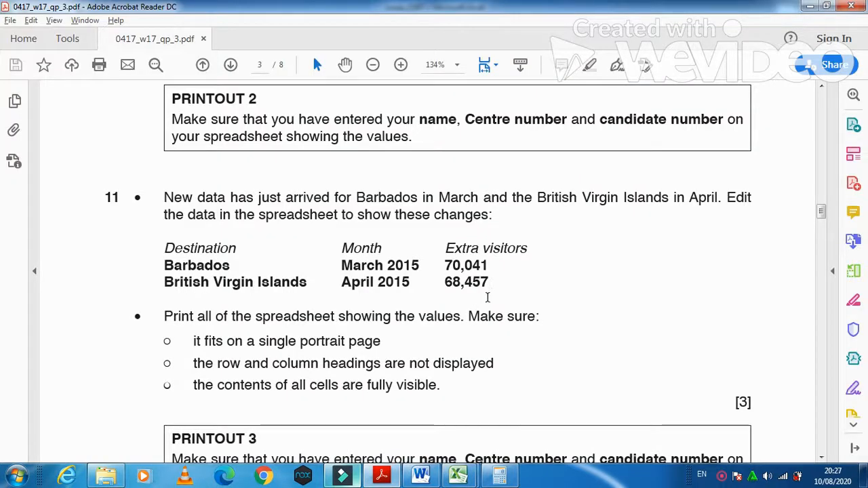
Step: Compute 211543 + 68457 = 280000 in Calculator, then bring back cruise_0297
left_click(499, 476)
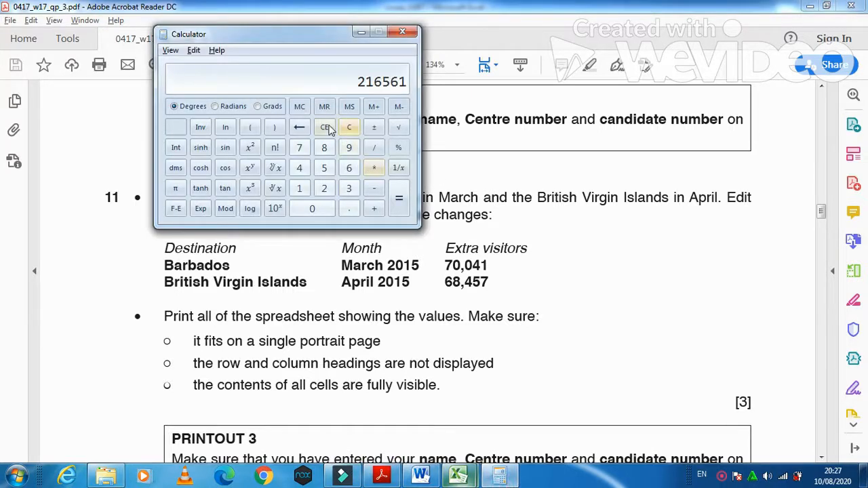
left_click(327, 128)
key("ctrl+v")
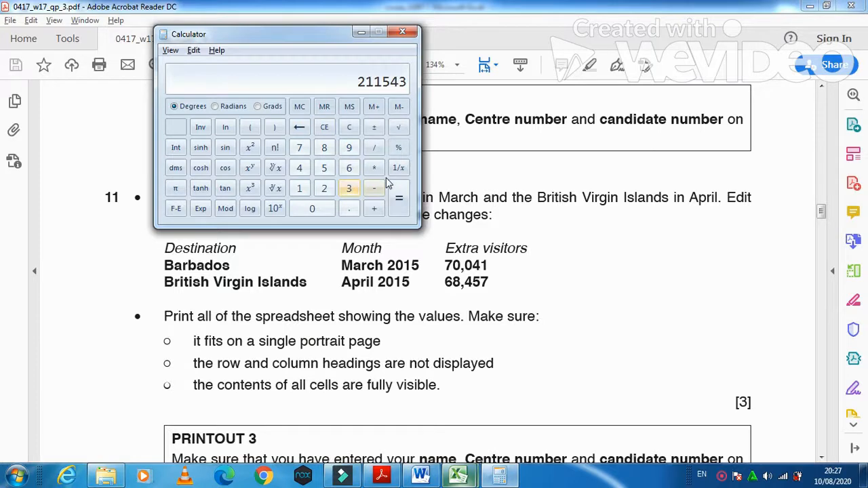
left_click(374, 208)
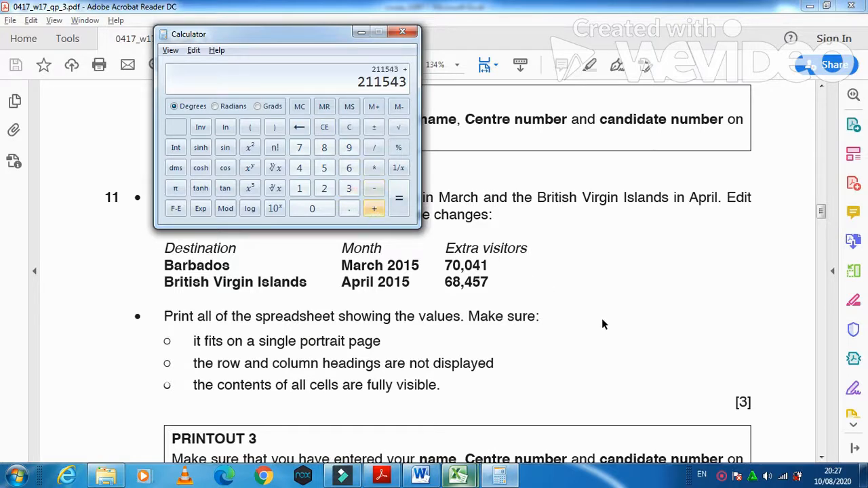
type("68457")
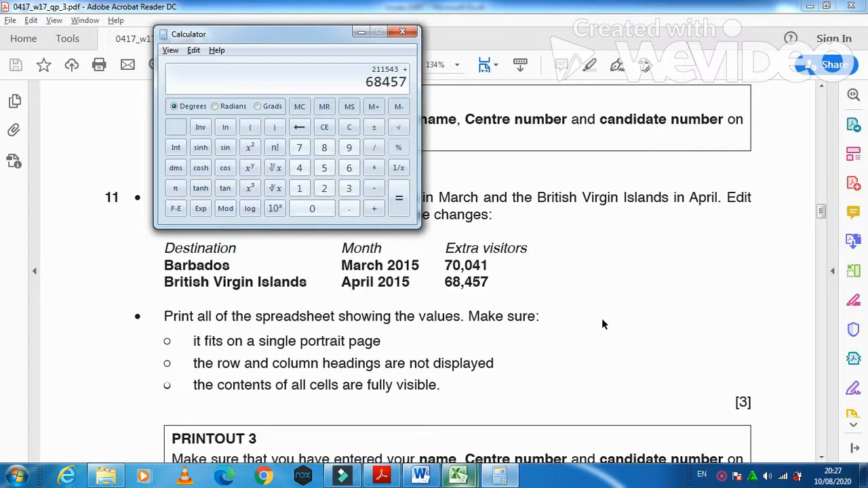
key("Return")
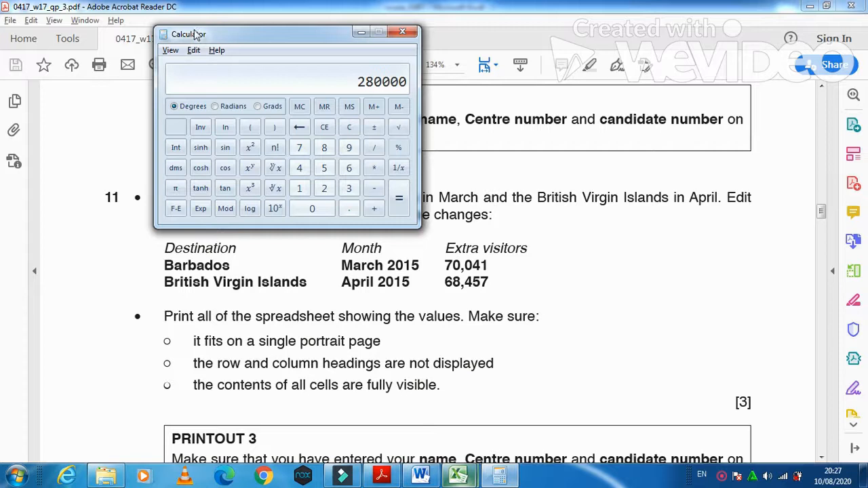
left_click(458, 476)
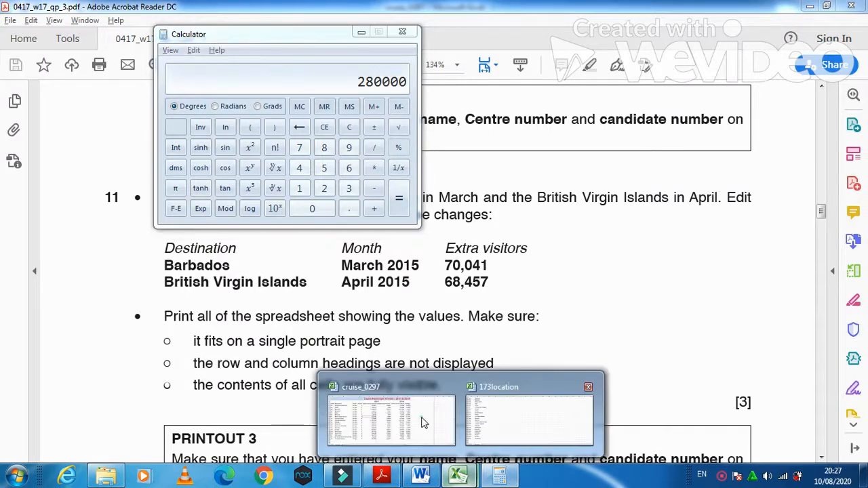
left_click(422, 423)
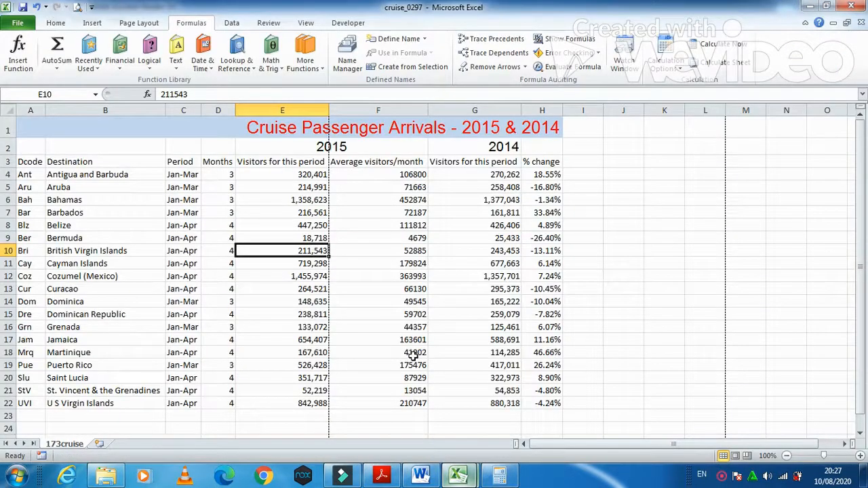
Step: Enter 280000 in E10 for British Virgin Islands, then close Calculator
type("28")
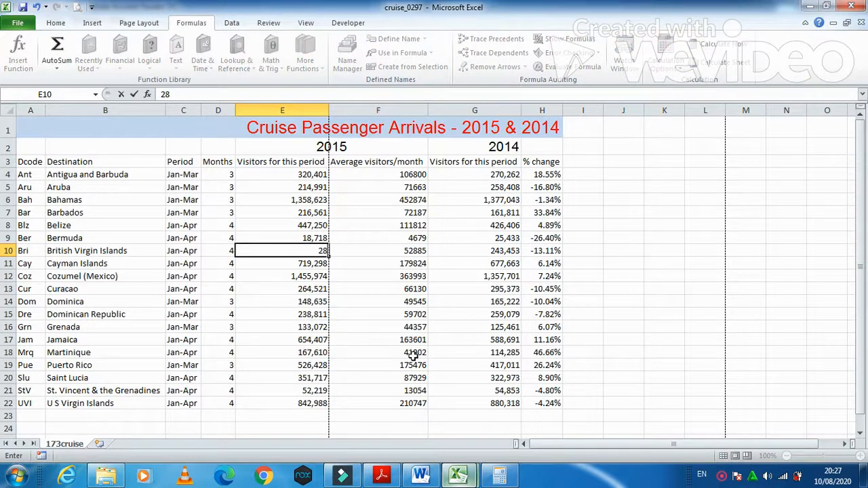
type("0000")
key("Tab")
key("alt+Tab")
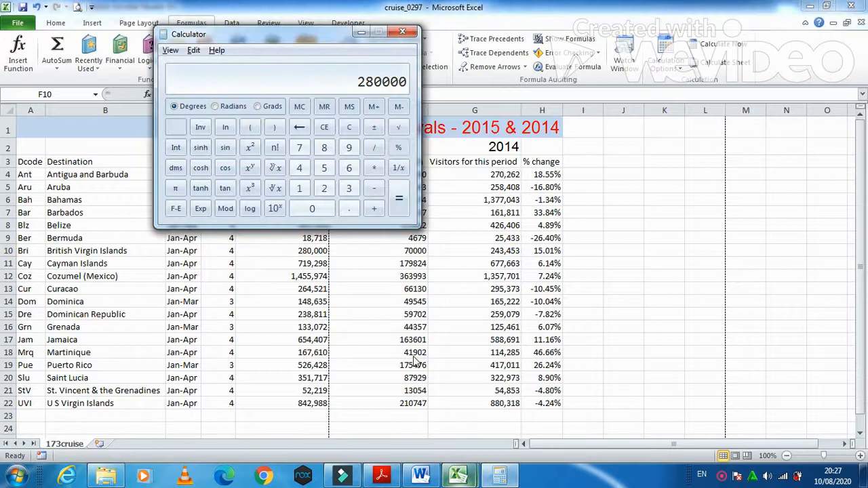
left_click(414, 34)
scroll(420, 408, "down", 1)
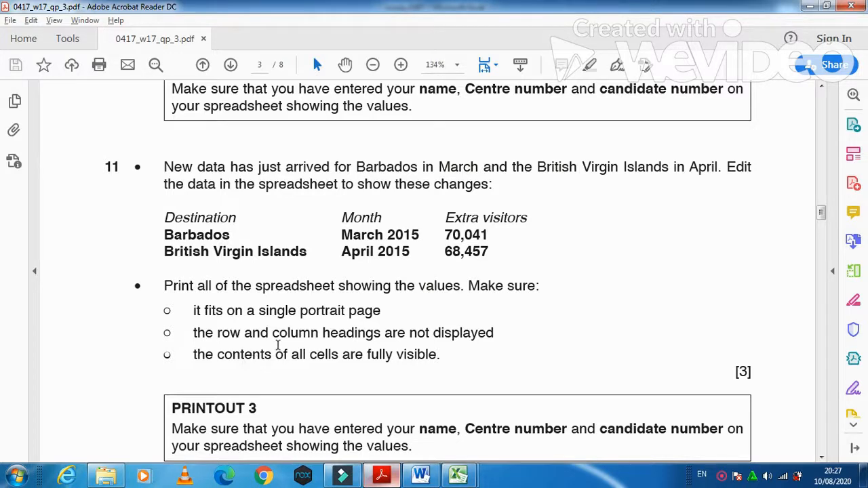
Step: In Page Break Preview, remove the E/F break and extend Page 1 to row 25
left_click(384, 478)
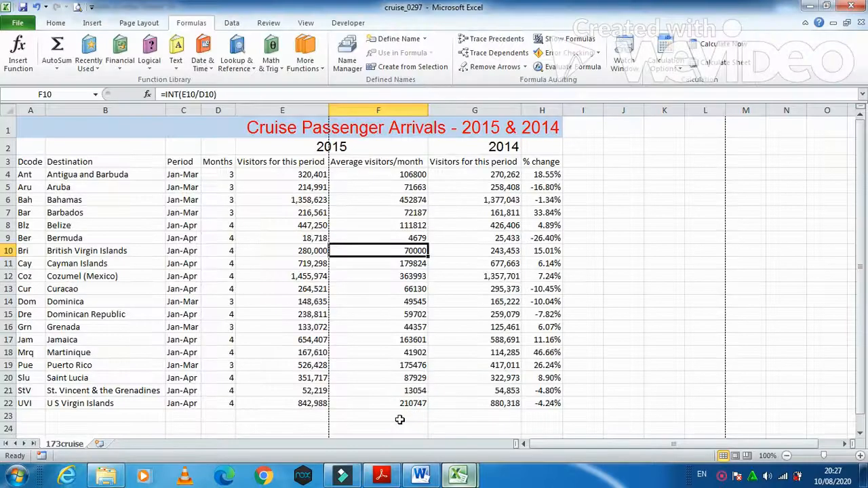
left_click(749, 456)
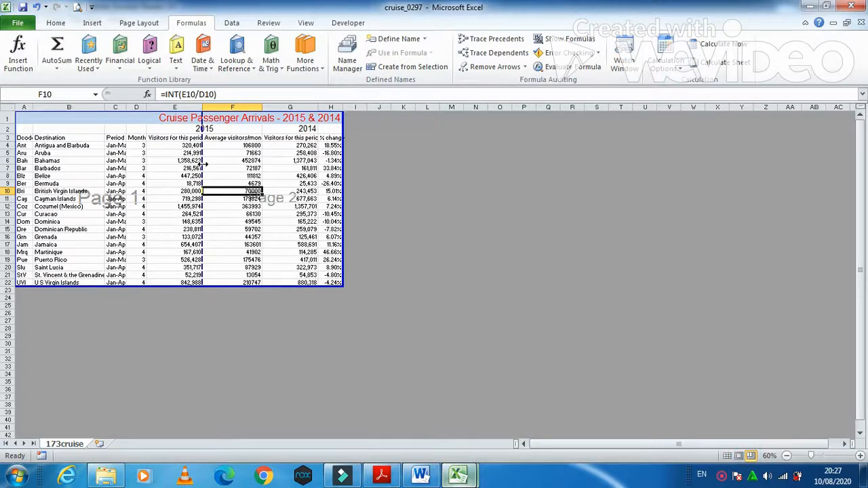
left_click_drag(204, 164, 342, 169)
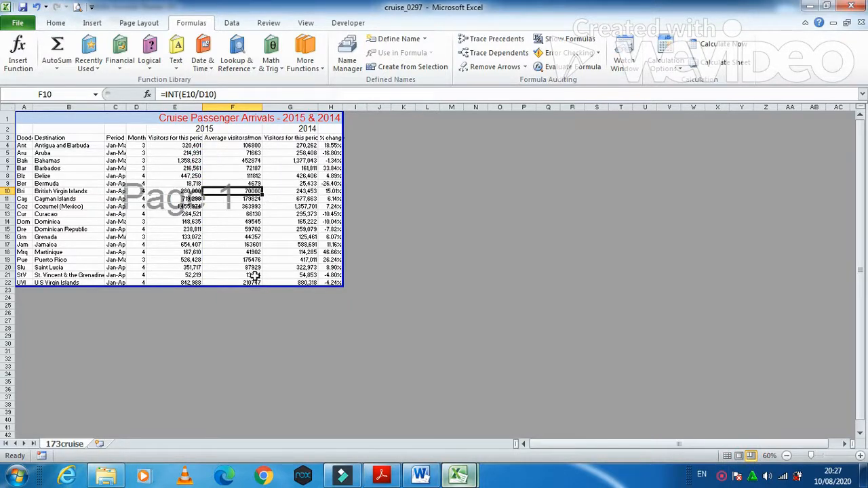
left_click_drag(237, 285, 238, 311)
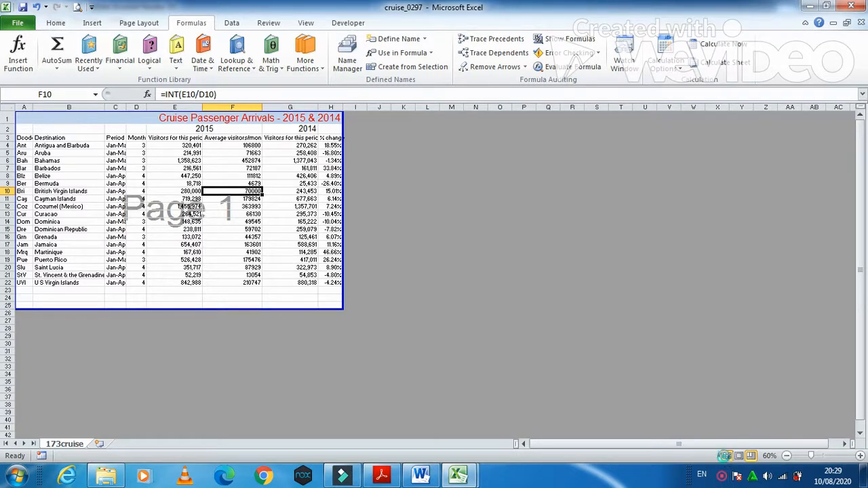
left_click(724, 457)
left_click(381, 475)
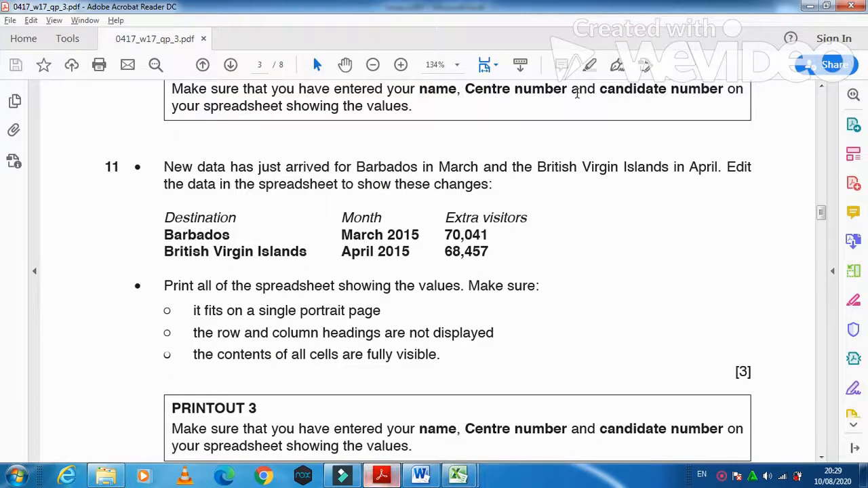
Step: Read steps 12–14 on page 4 of the exam paper, then return to cruise_0297
scroll(613, 306, "down", 5)
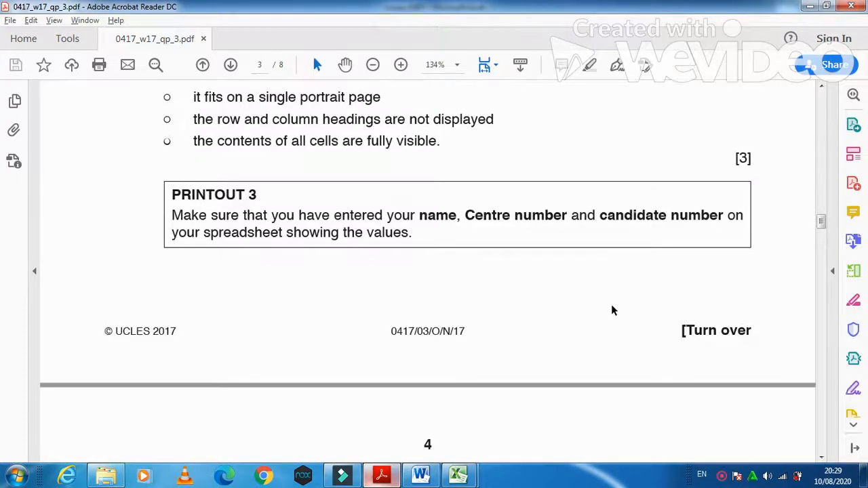
scroll(611, 310, "down", 5)
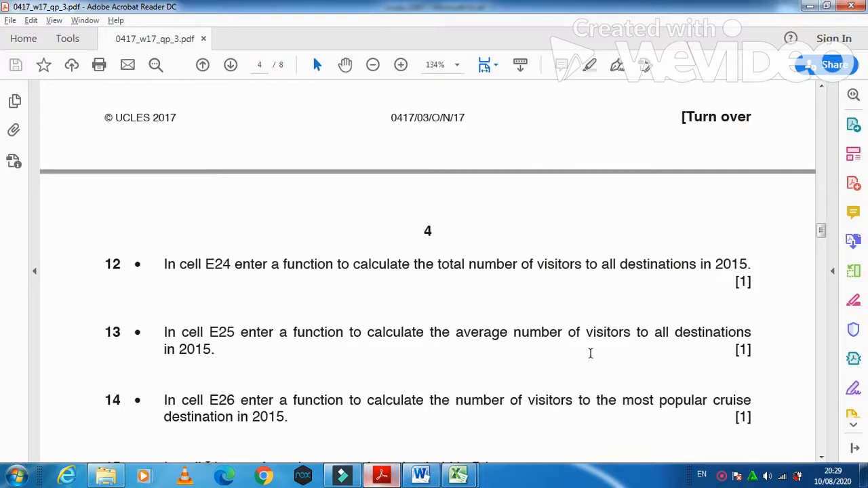
mouse_move(459, 474)
left_click(420, 431)
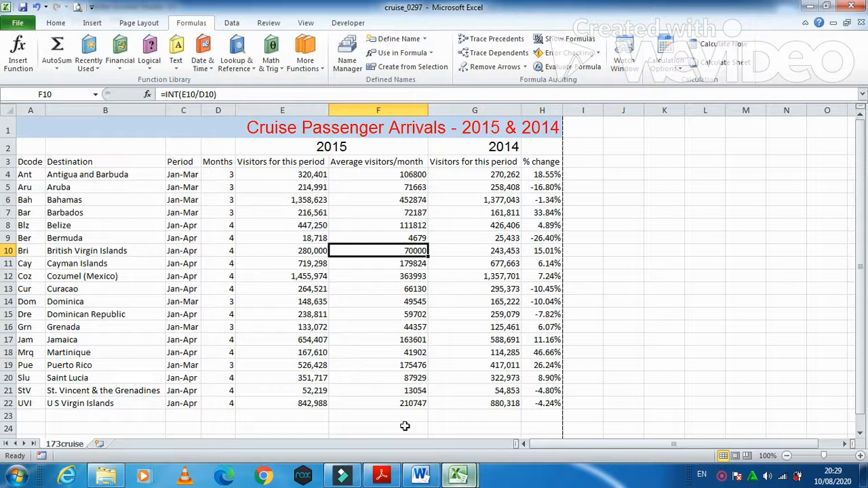
Step: Enter =SUM(E4:E22) in E24, giving 8,412,224 total 2015 visitors
left_click(382, 473)
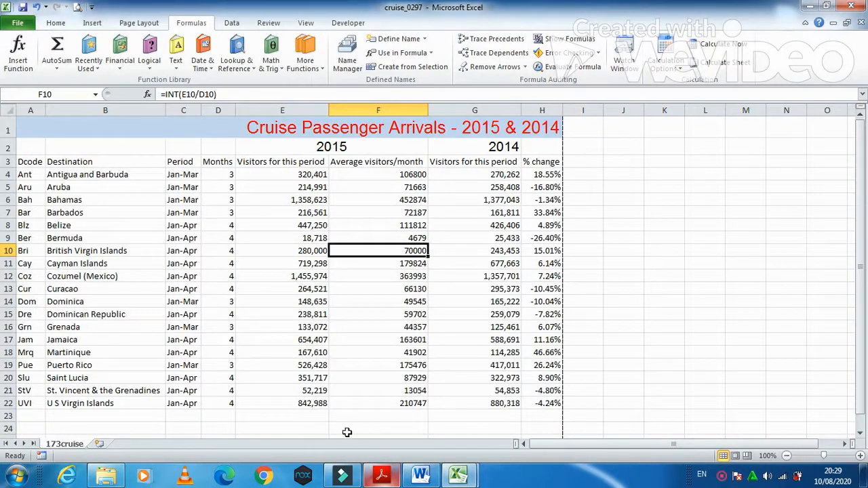
left_click(314, 415)
left_click(305, 432)
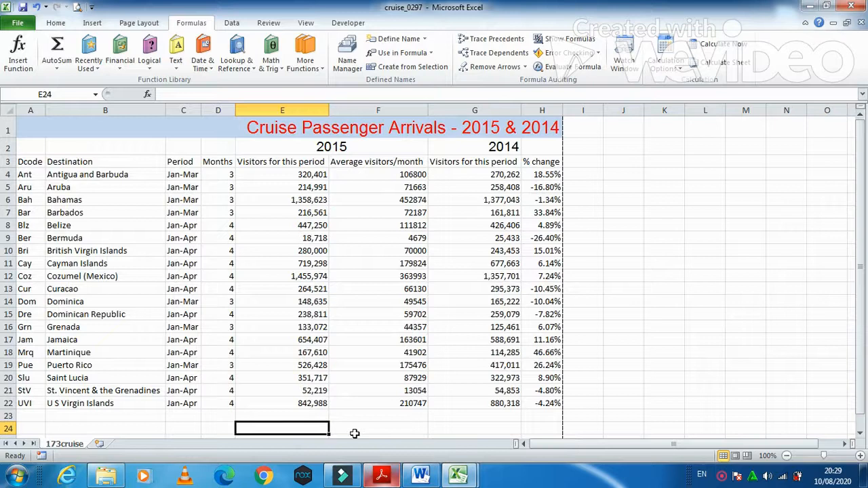
type("=")
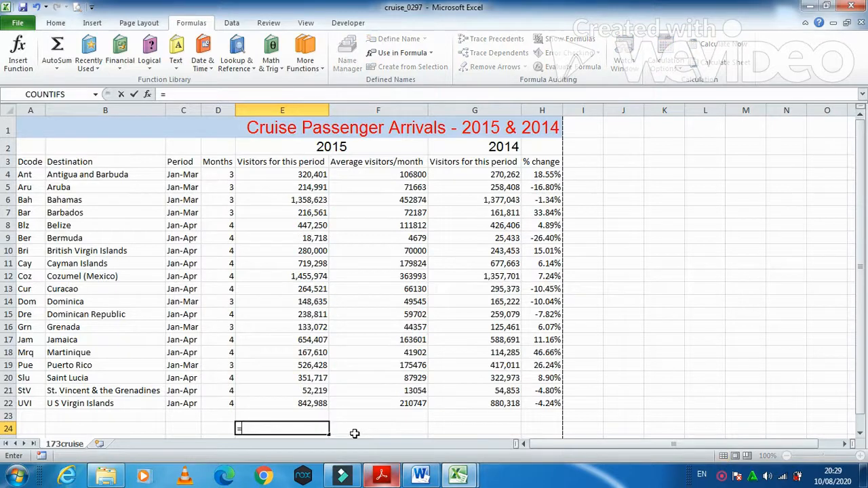
type("sum")
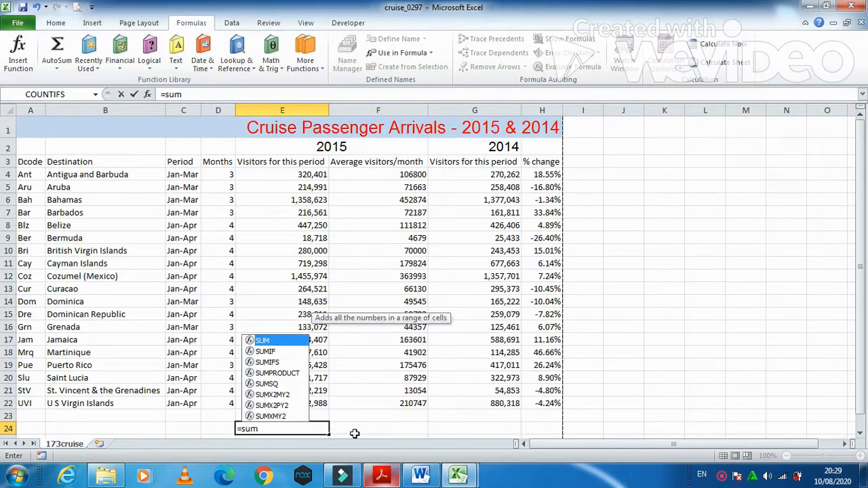
type("(")
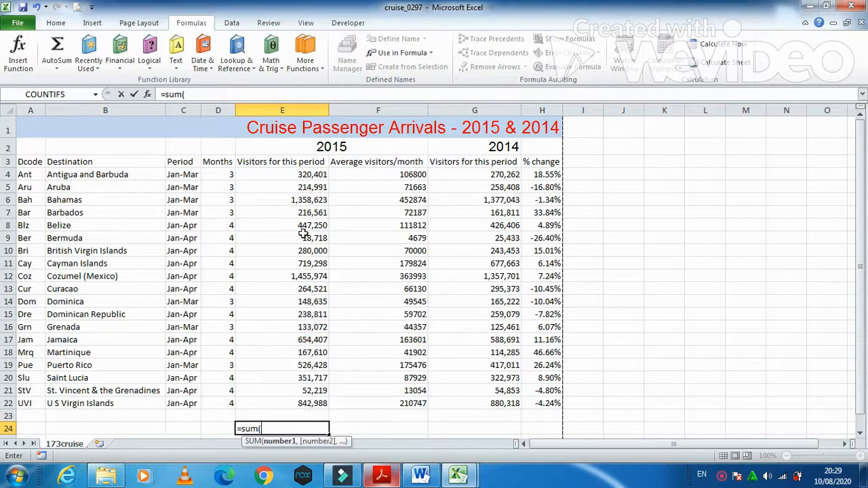
left_click_drag(312, 174, 325, 405)
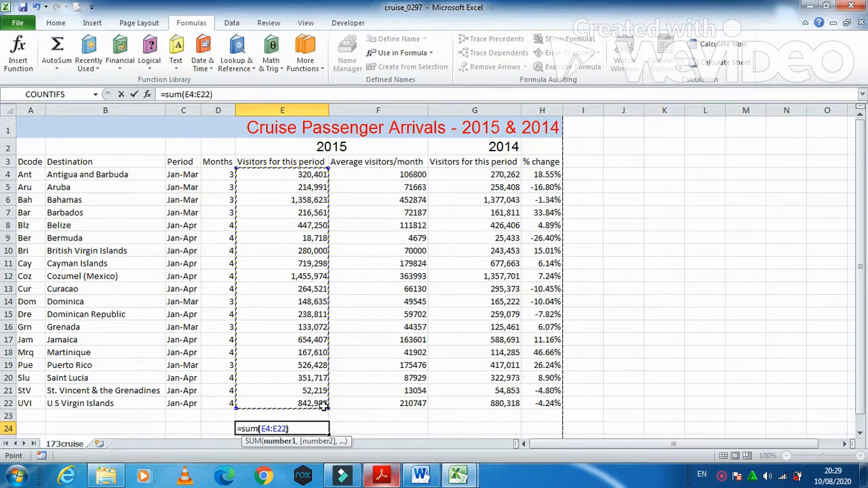
type(")")
key("Return")
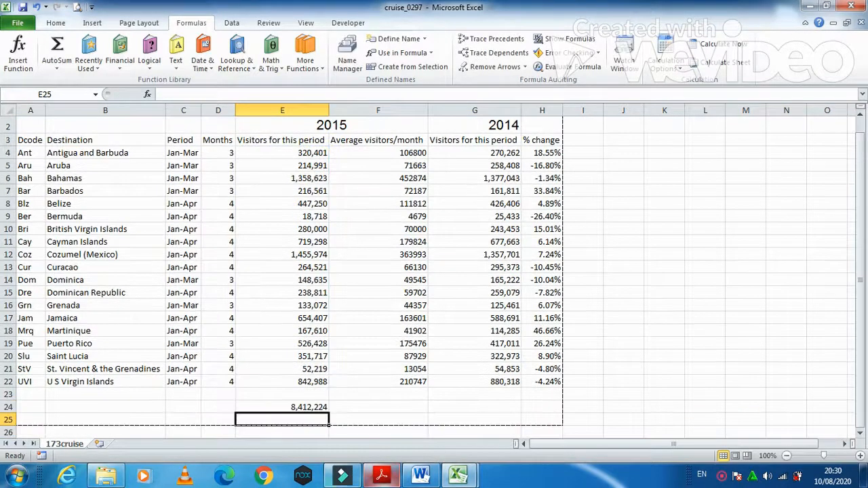
left_click(382, 476)
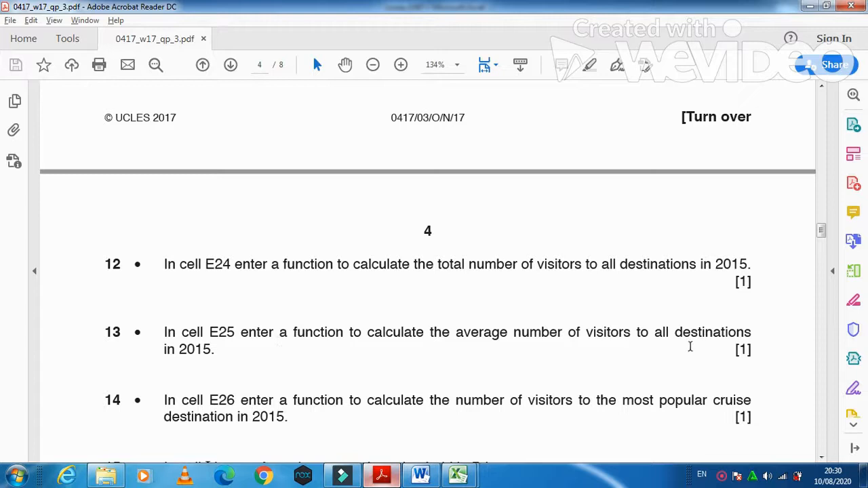
Step: Enter =AVERAGE(E4:E22) in E25, giving 442,749 visitors per destination
left_click(395, 481)
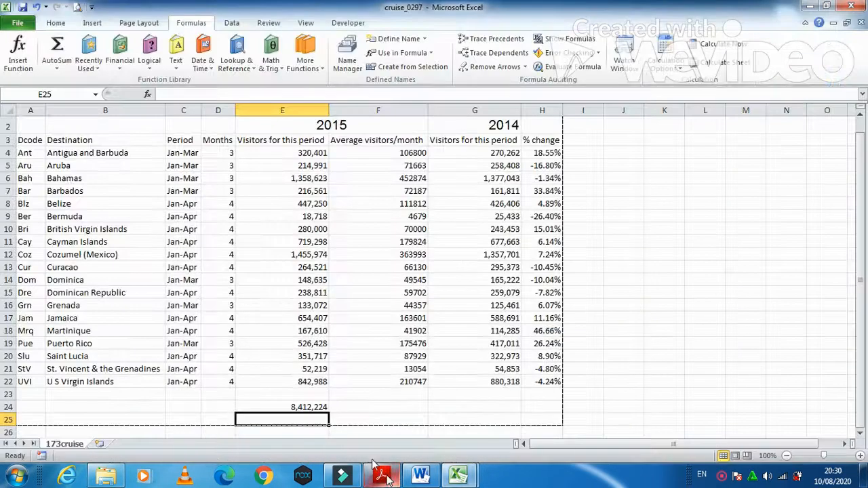
type("=")
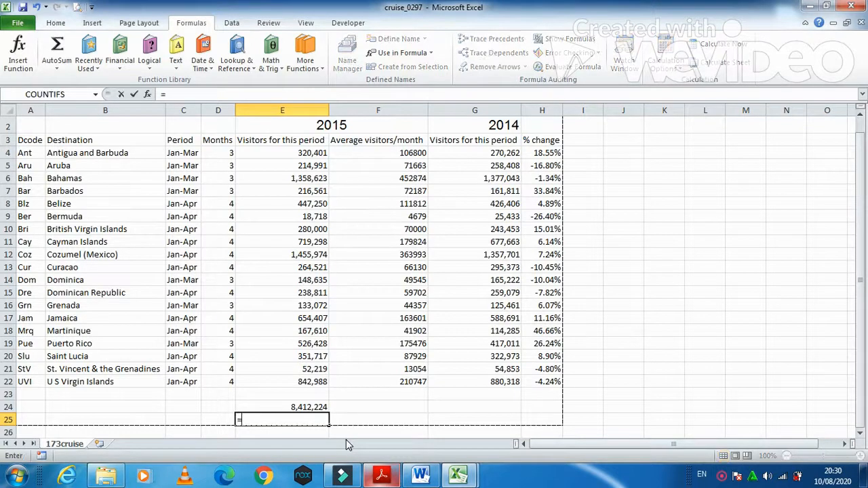
type("ave")
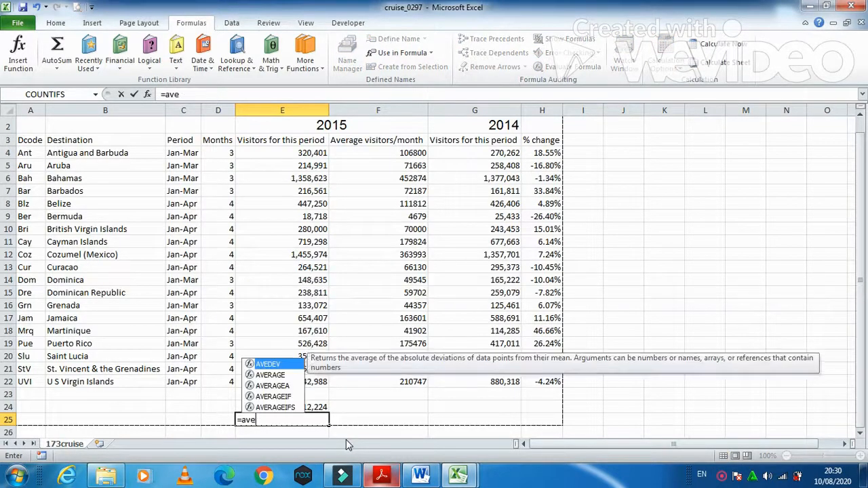
type("rage")
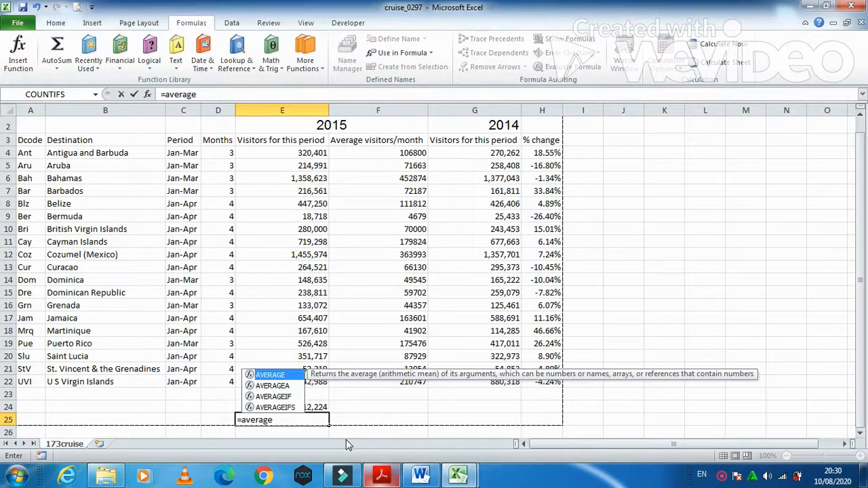
type("(")
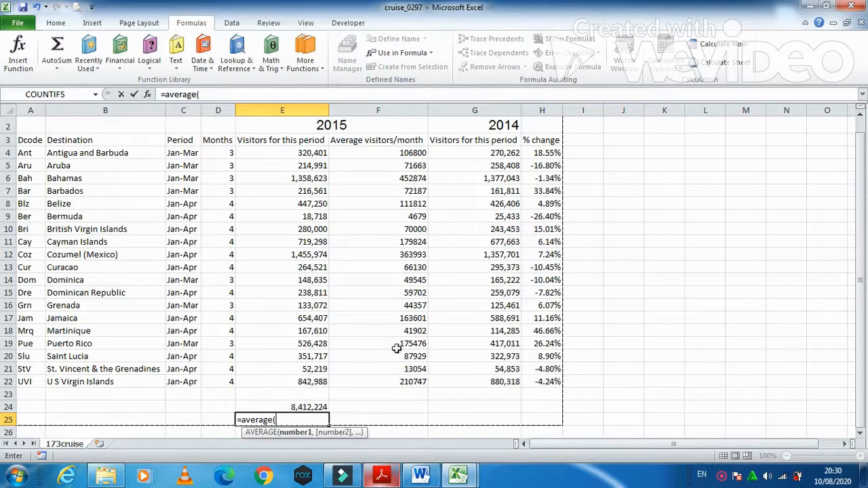
left_click(315, 155)
left_click_drag(313, 166, 309, 382)
type(")")
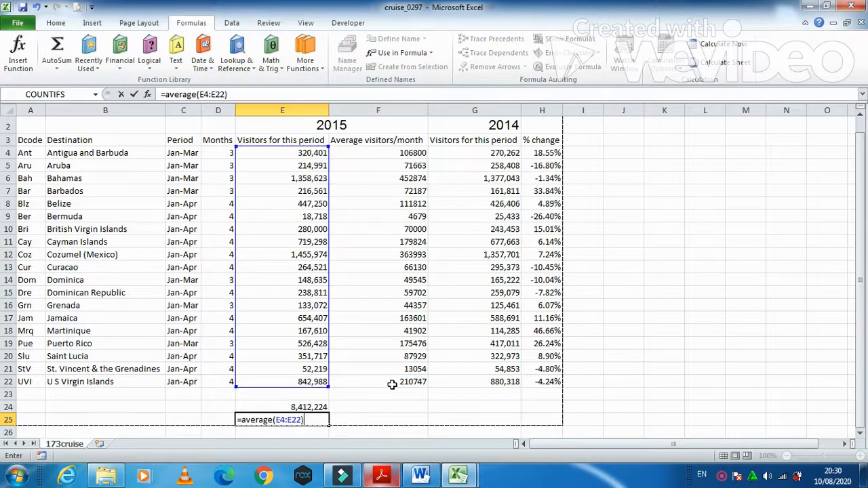
key("Return")
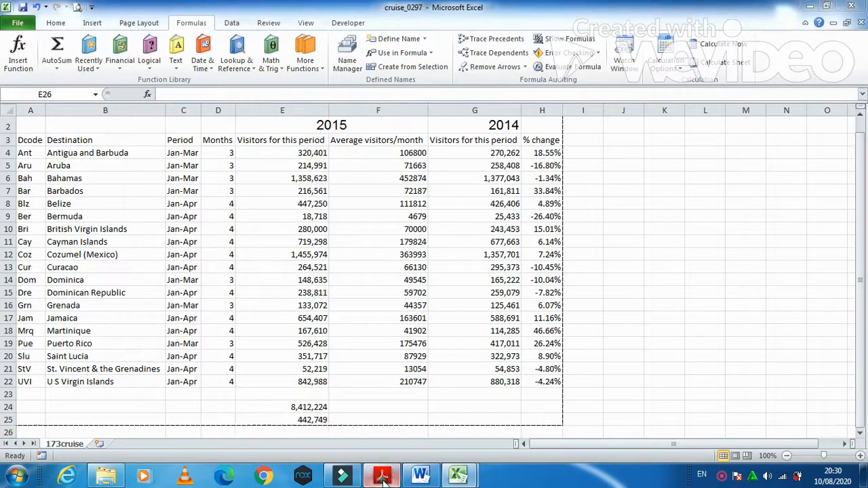
left_click(382, 477)
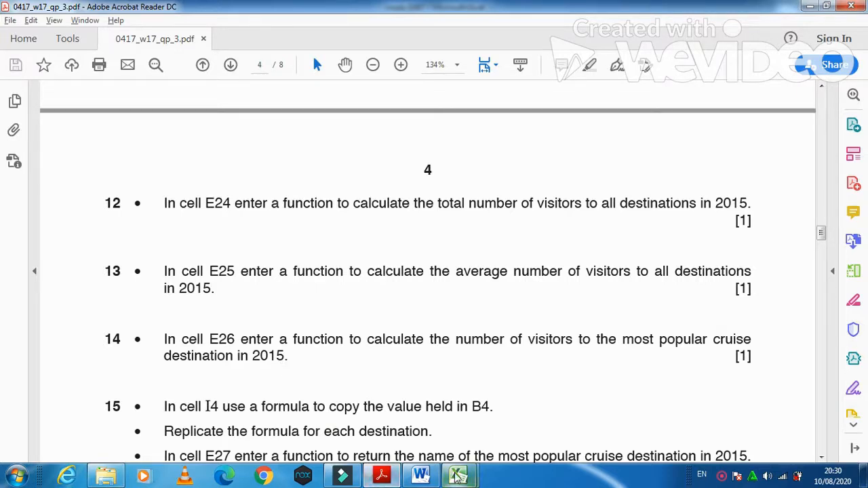
Step: Enter a MAX formula over the 2015 visitor figures in E26, showing 1,455,974
mouse_move(455, 475)
left_click(414, 434)
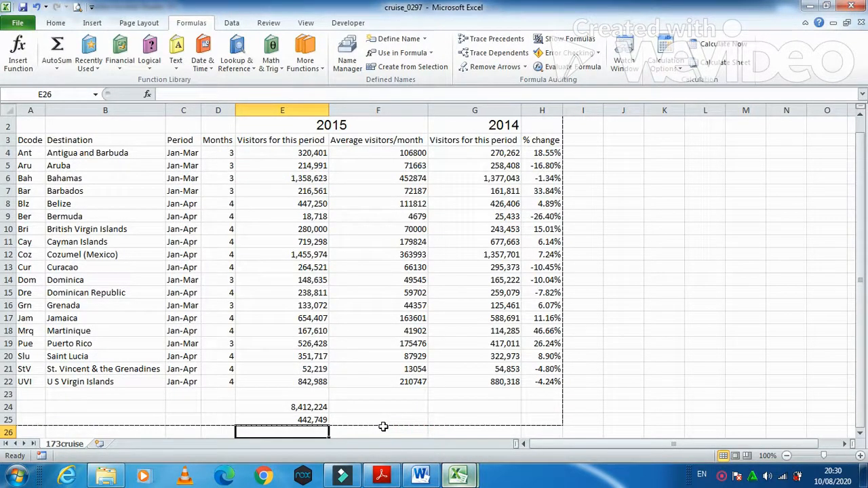
type("=ma")
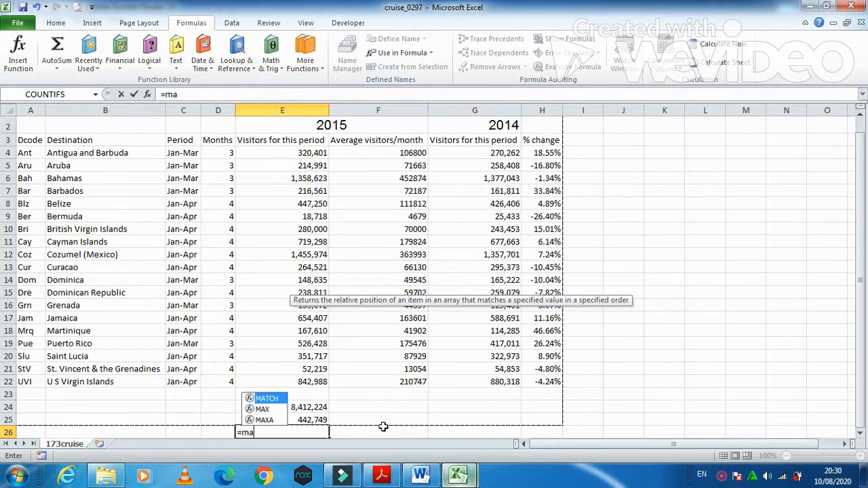
type("x(")
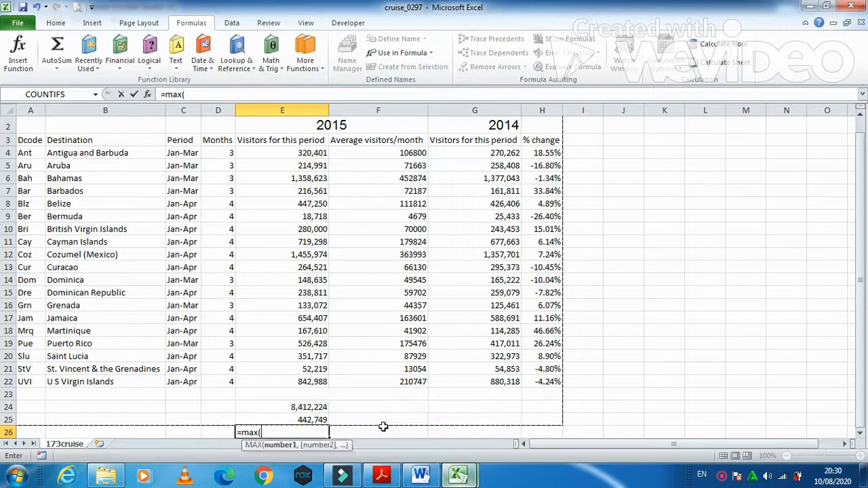
left_click_drag(318, 155, 334, 385)
key("Return")
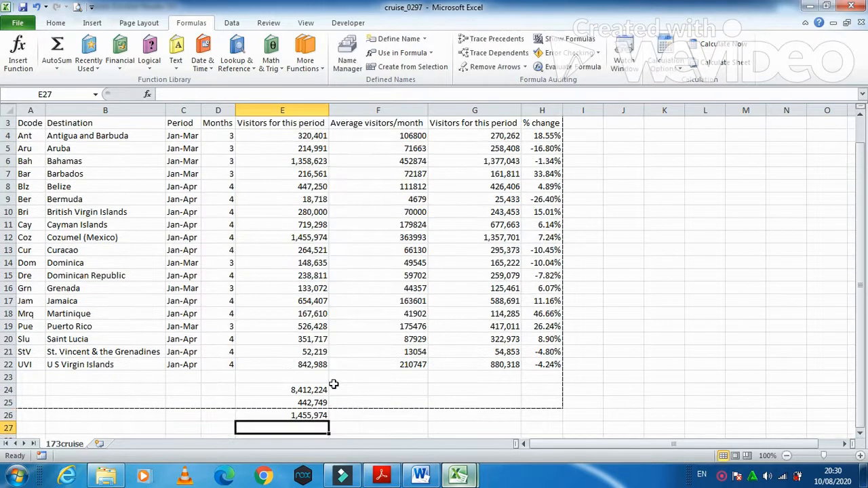
scroll(304, 380, "down", 3)
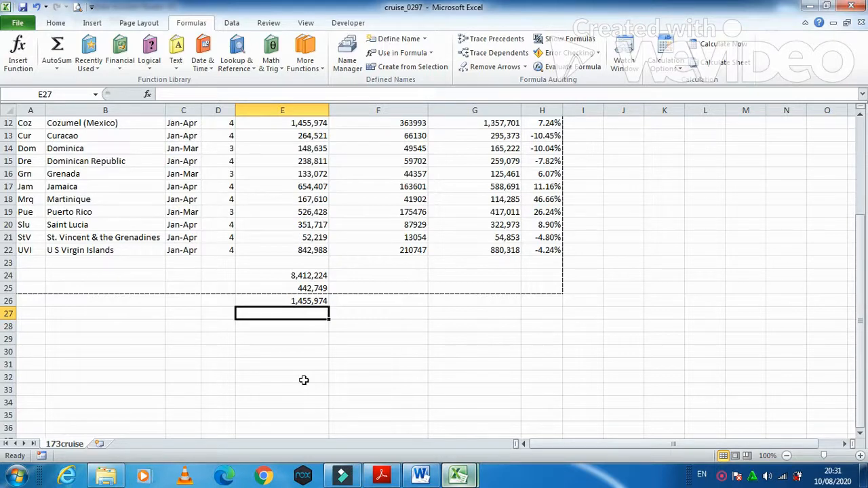
left_click(381, 474)
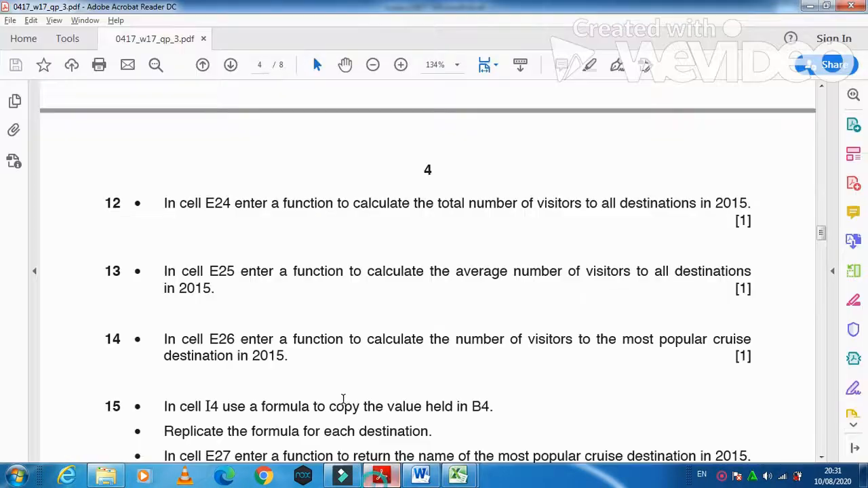
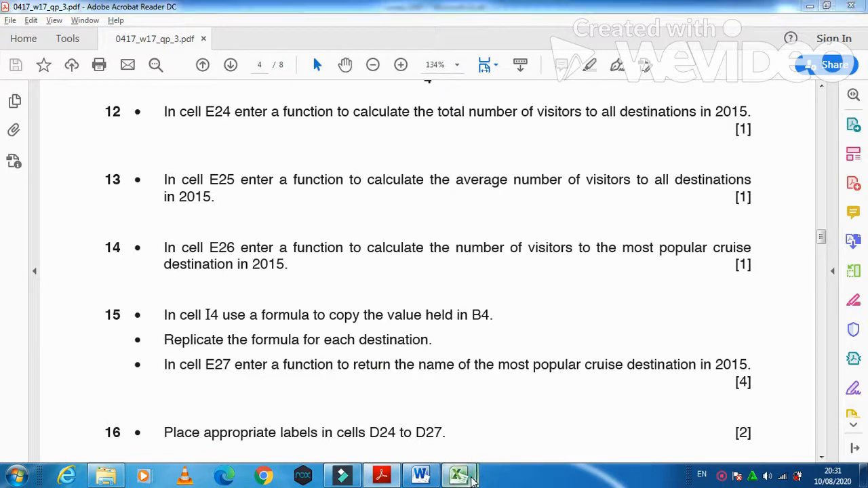
Step: Enter =B4 in cell I4 and autofit column I to the destination name
mouse_move(458, 475)
left_click(391, 412)
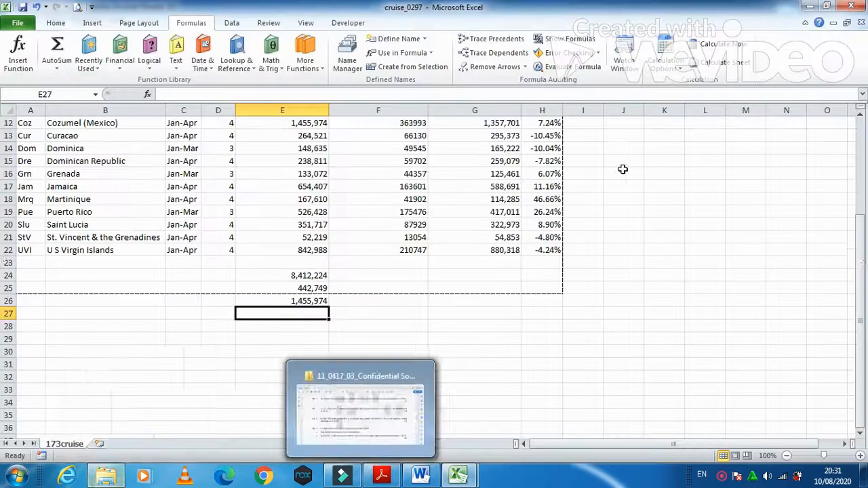
scroll(860, 273, "up", 4)
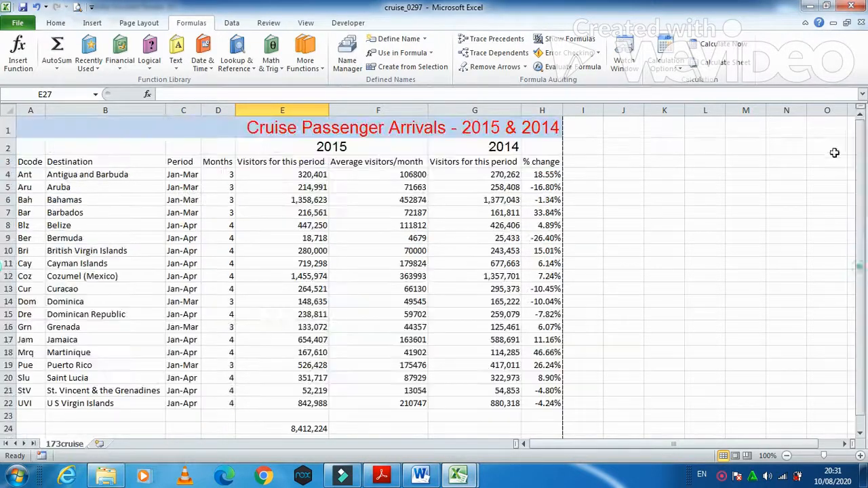
left_click(592, 176)
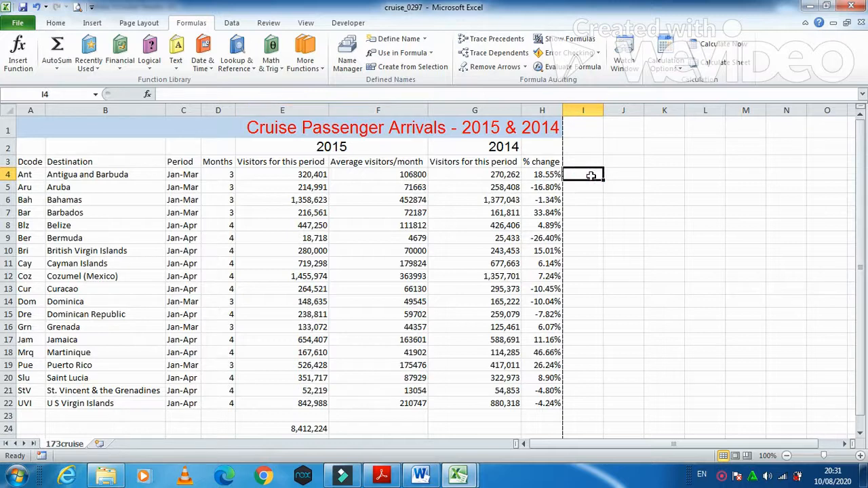
type("=")
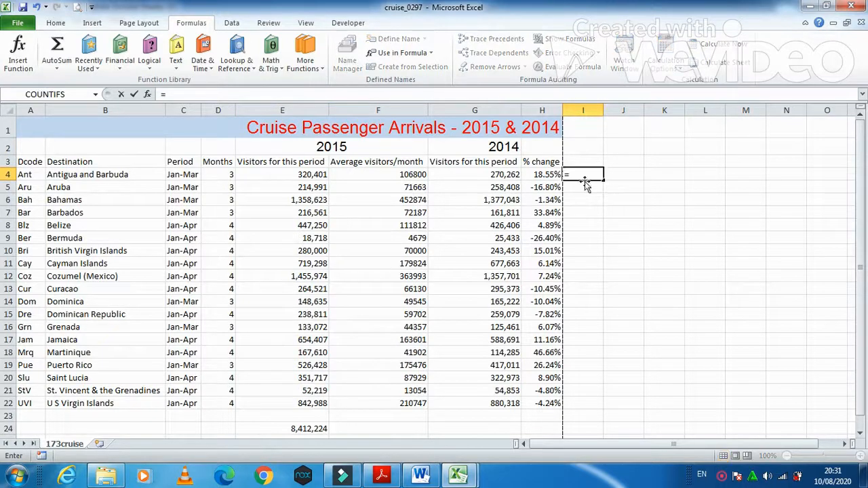
left_click(52, 175)
key("Return")
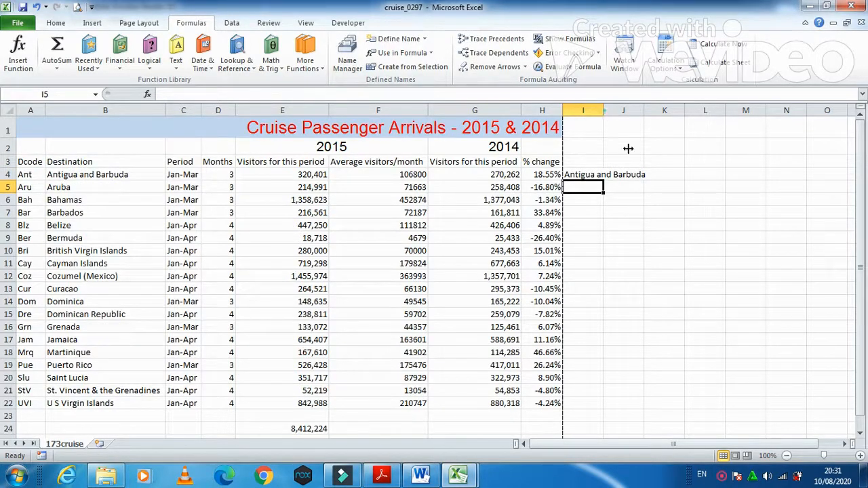
double_click(603, 112)
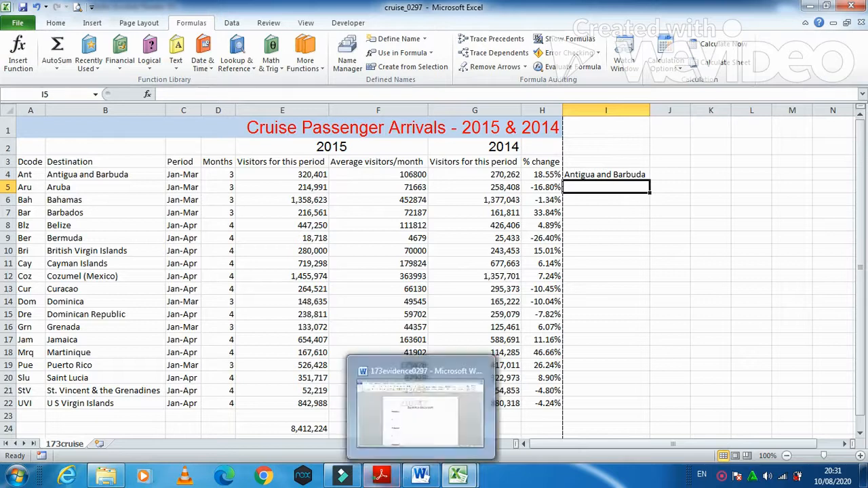
Step: Fill the I4 formula down through I22 so each row repeats its destination name
left_click(401, 474)
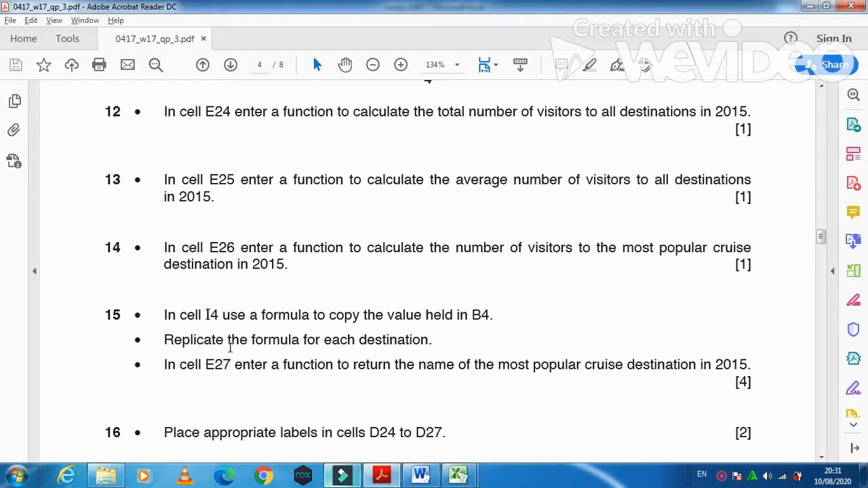
key("alt+Tab")
left_click(621, 174)
left_click_drag(649, 180, 640, 407)
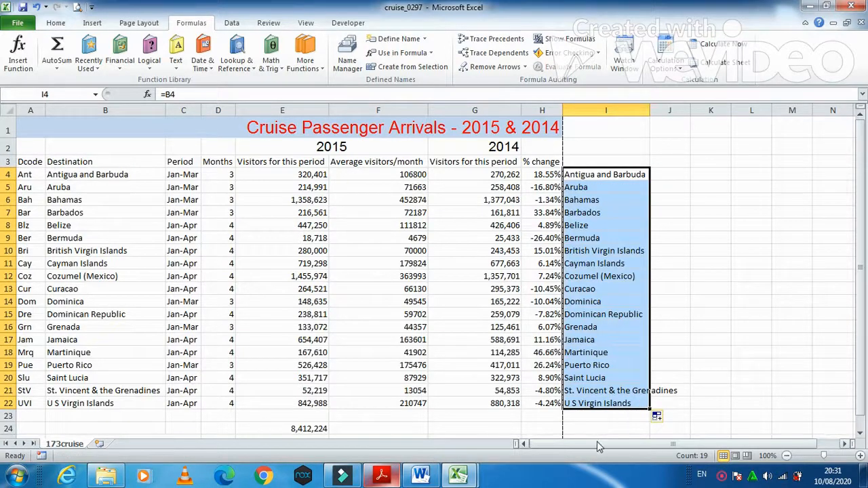
key("alt+Tab")
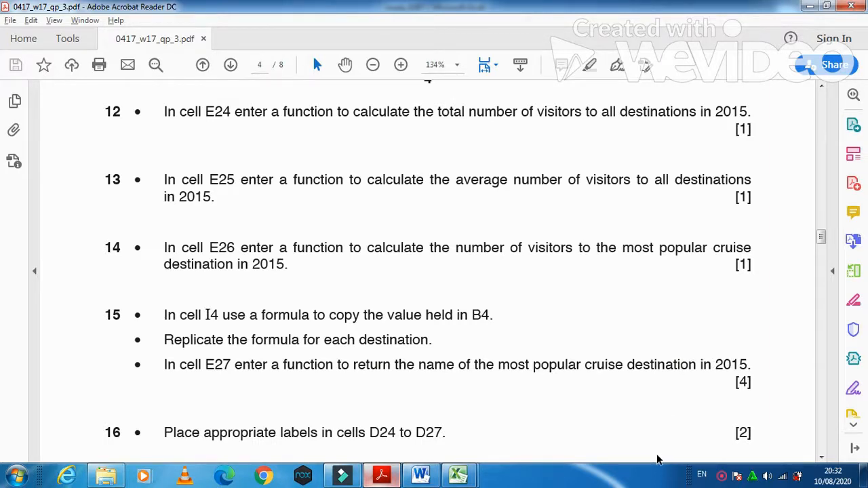
Step: Return to the cruise_0297 workbook and select cell E27 for the lookup
mouse_move(458, 474)
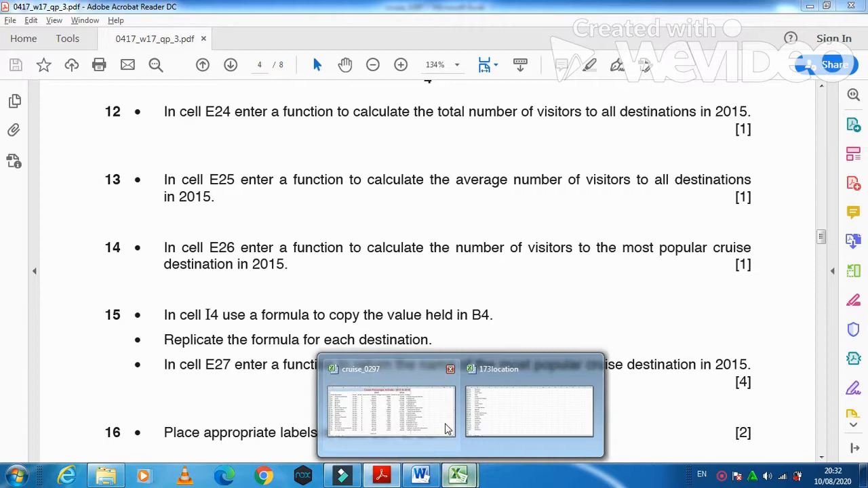
left_click(448, 429)
scroll(336, 331, "down", 4)
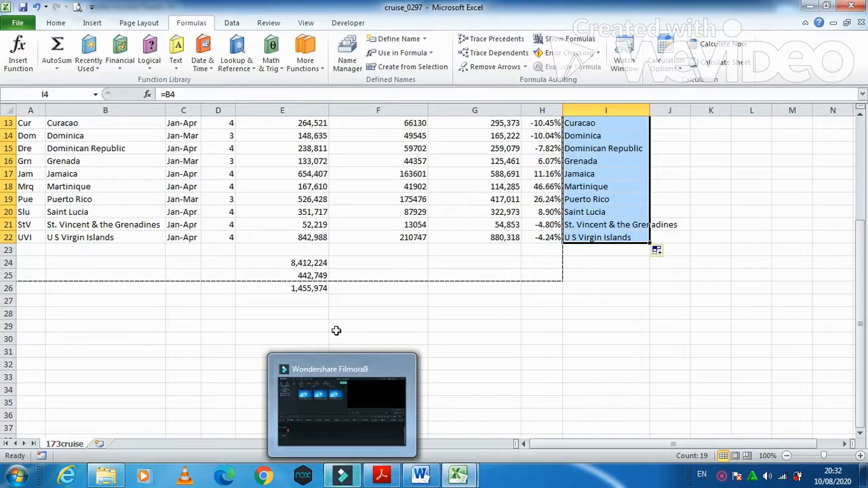
left_click(314, 302)
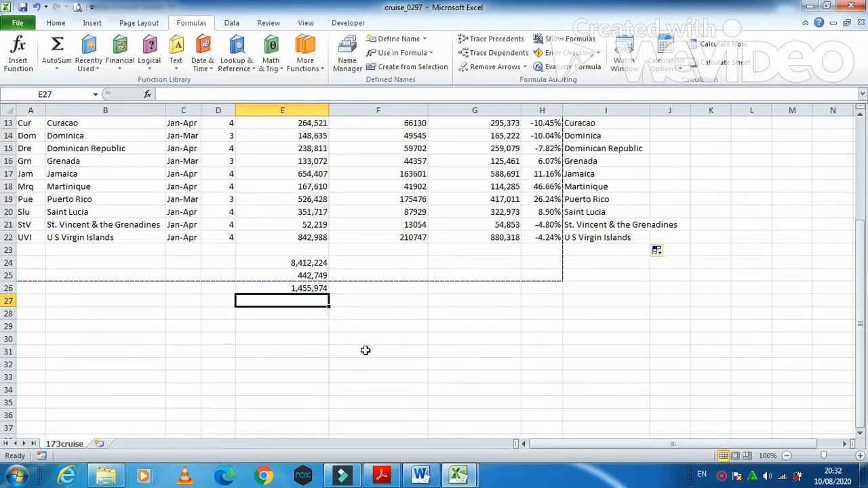
Step: Enter =VLOOKUP(E26,E4:I22,5,FALSE) in E27, returning Cozumel (Mexico)
type("=")
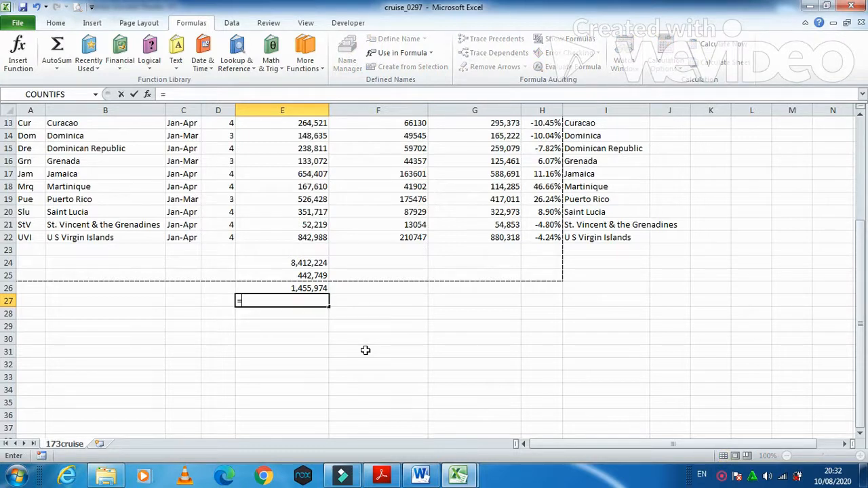
type("v")
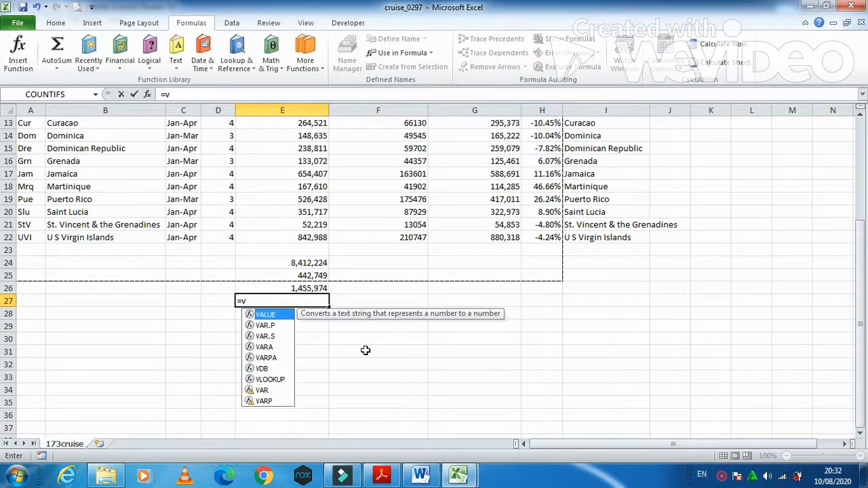
type("lookup")
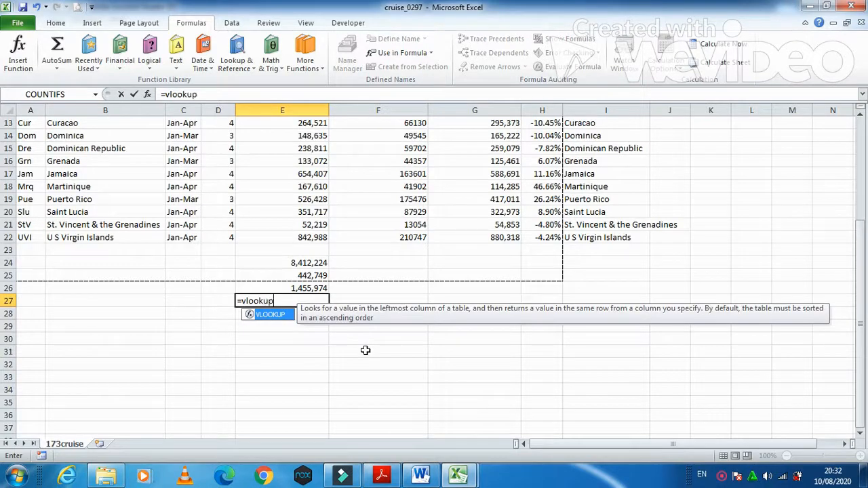
type("(")
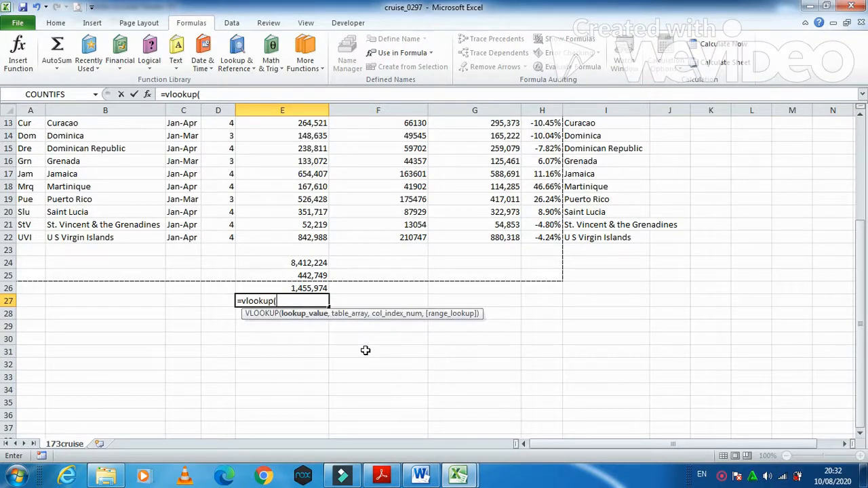
left_click(310, 287)
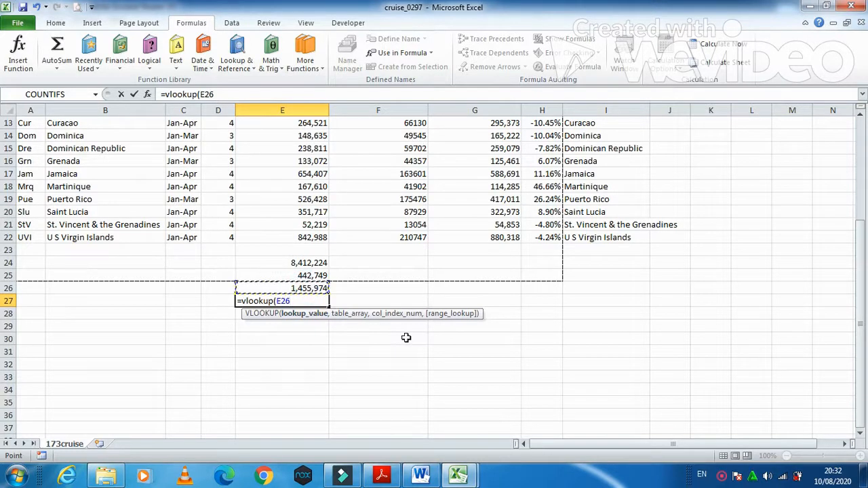
type(",")
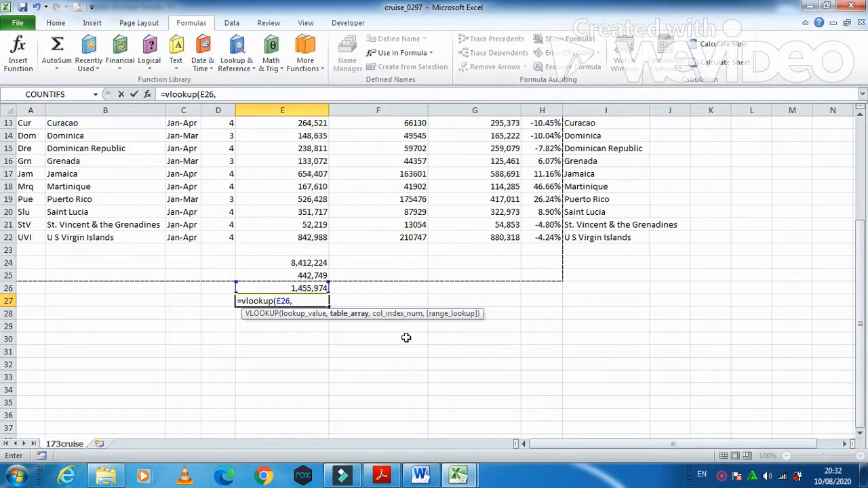
left_click_drag(862, 274, 863, 178)
left_click_drag(316, 154, 613, 381)
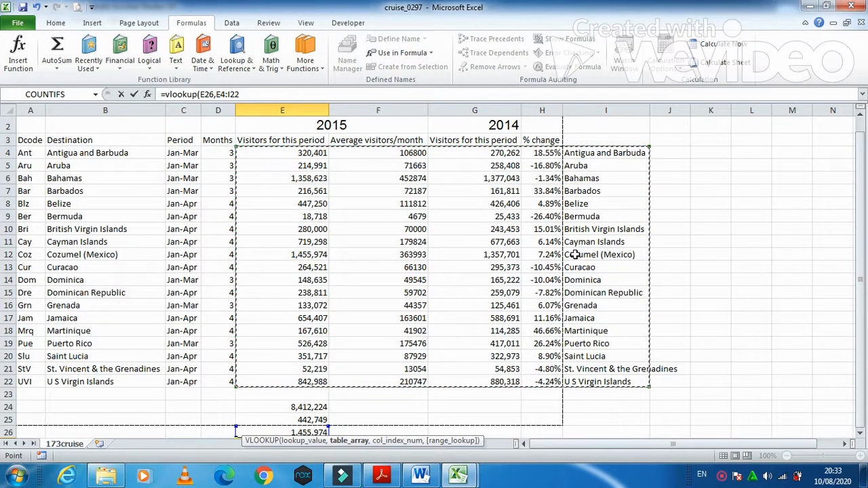
type(",")
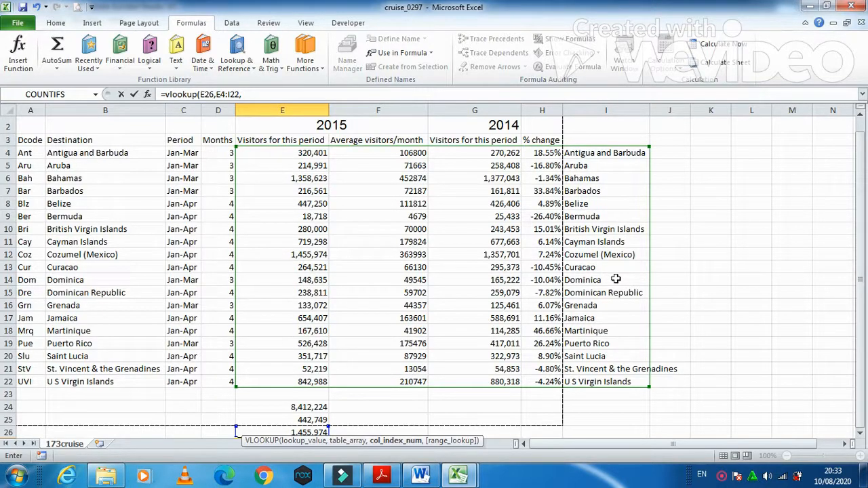
type("5,f")
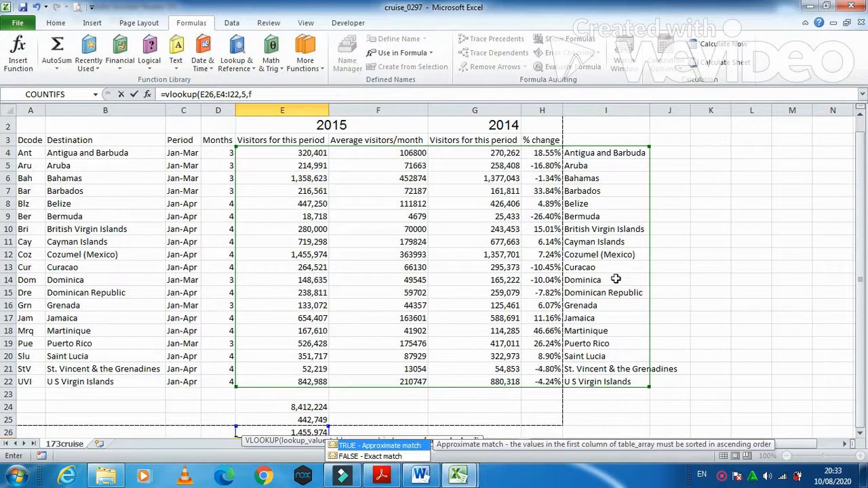
type("alse")
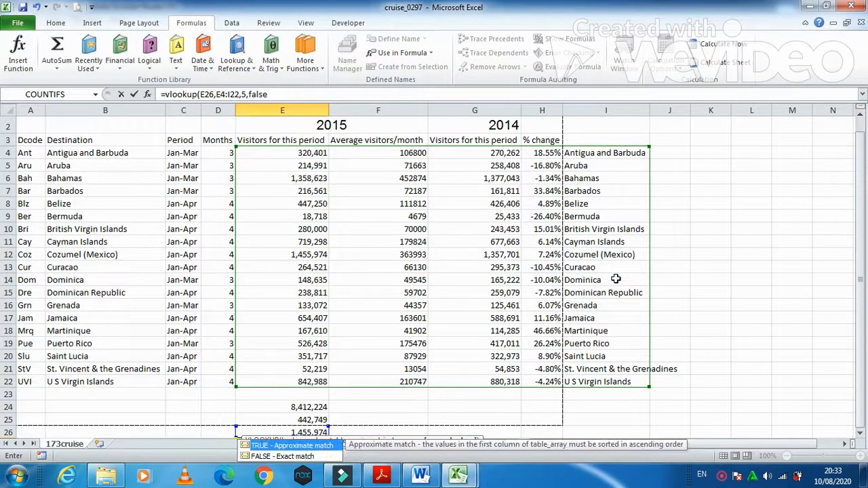
type(")")
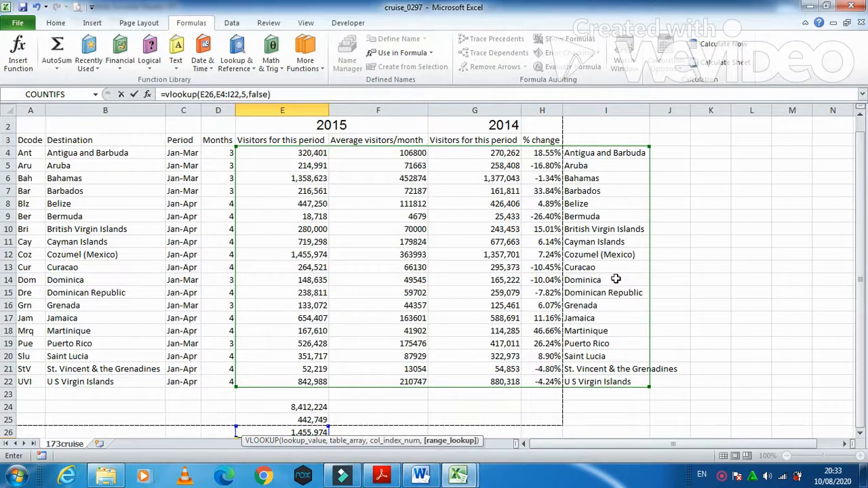
key("Return")
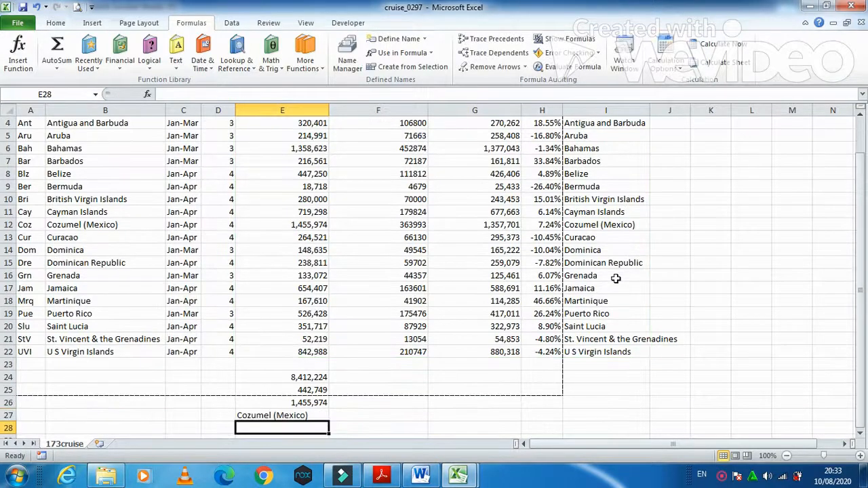
left_click(278, 417)
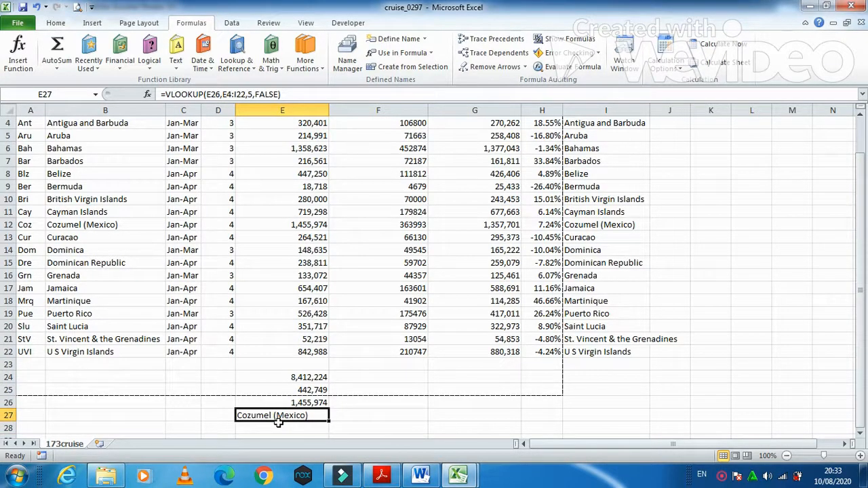
left_click(374, 478)
scroll(353, 418, "down", 2)
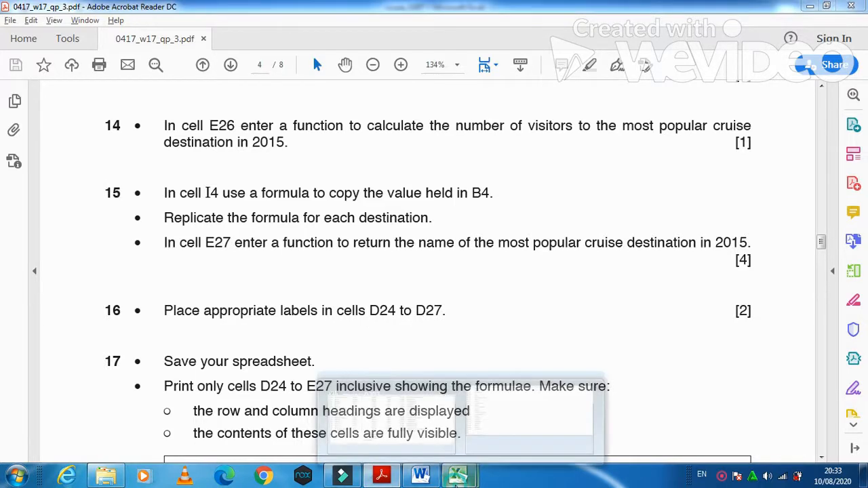
left_click(458, 479)
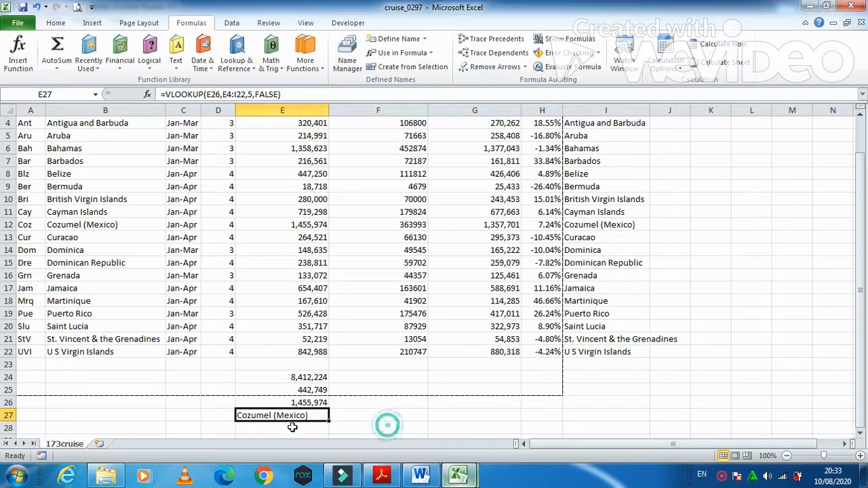
left_click(217, 377)
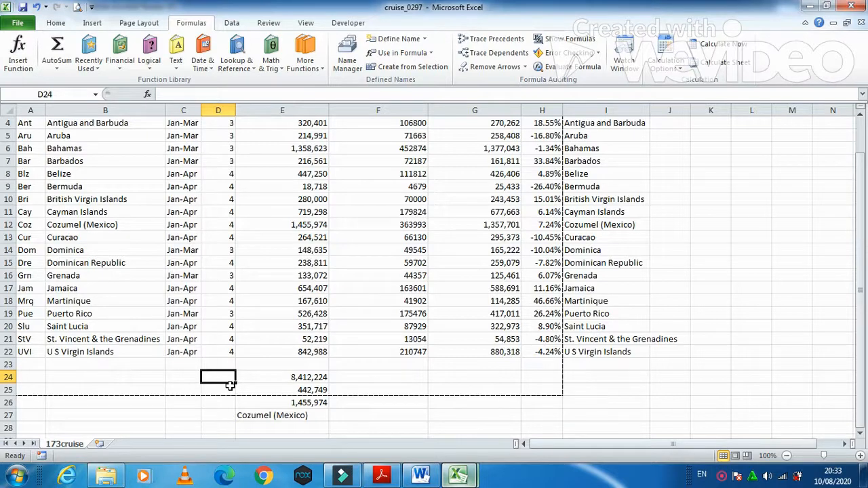
Step: Label D24 'Total visitors to all destinations in 2015'
type("Total")
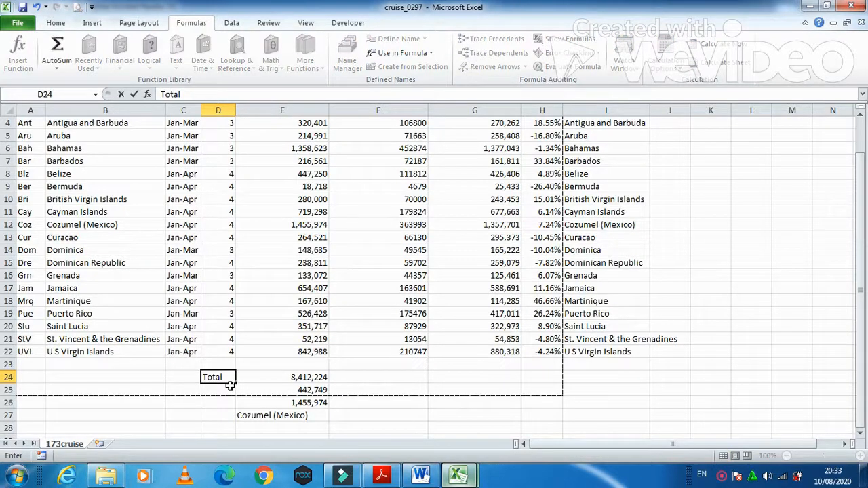
type(" visitors ")
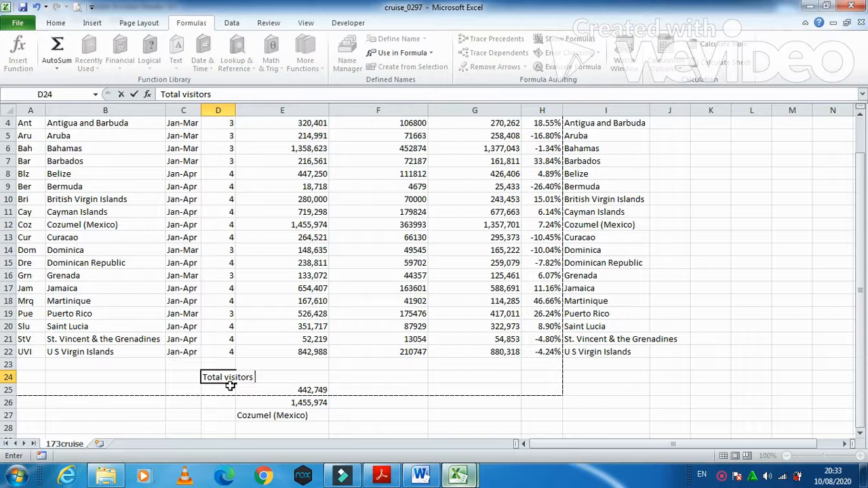
type("to all destinati")
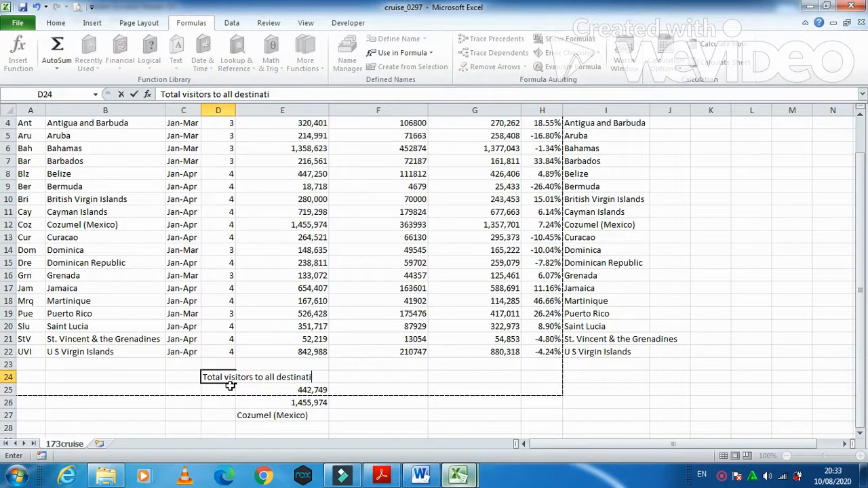
type("ons in 2015")
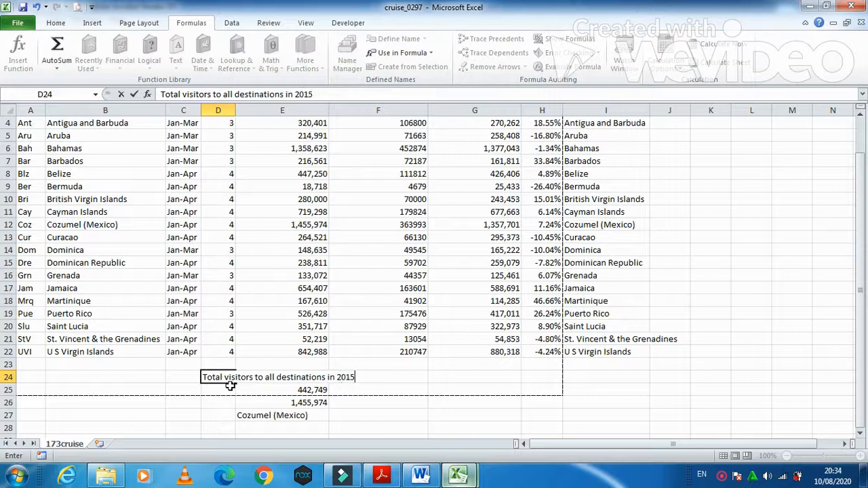
key("Return")
Step: Copy the D24 label into D25 and edit it to begin 'Average visitors to each'
left_click(231, 380)
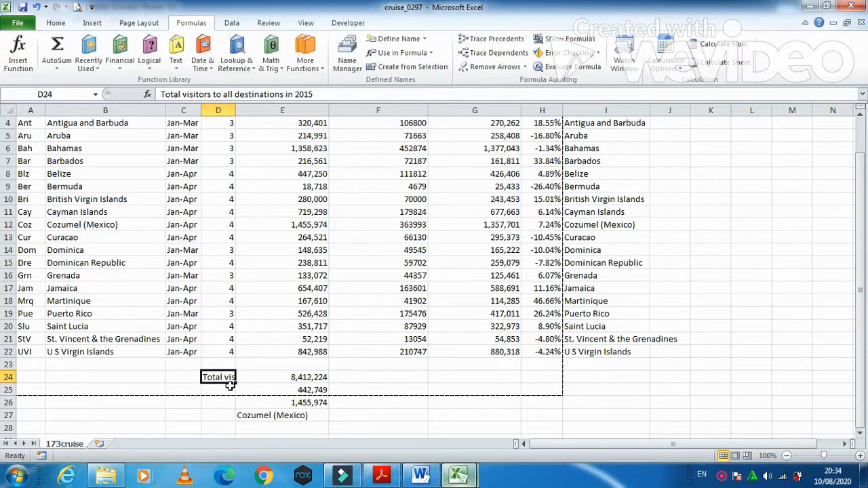
key("ctrl+c")
left_click(230, 387)
key("ctrl+v")
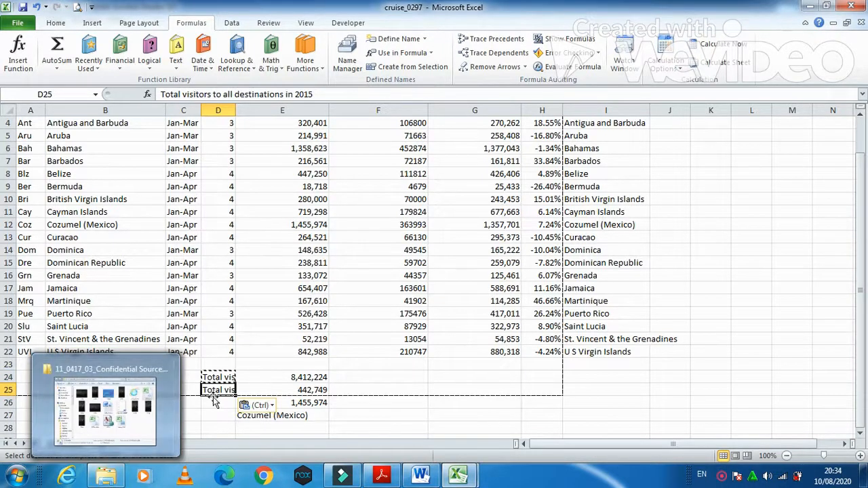
key("F2")
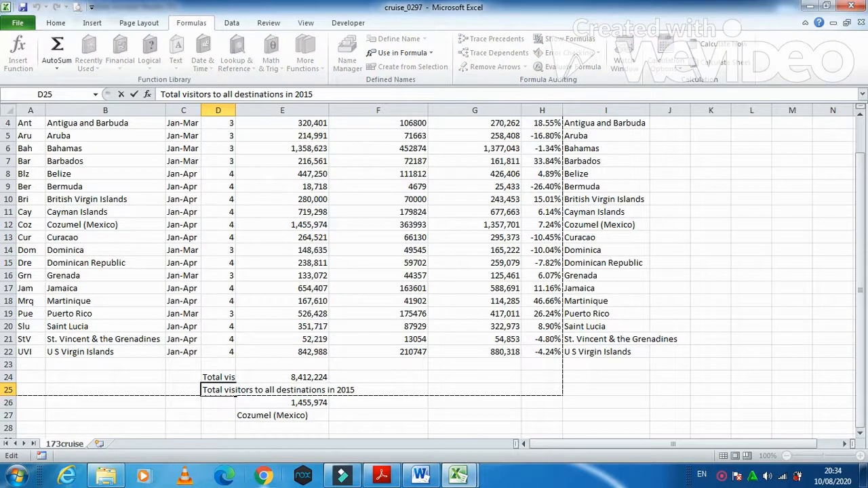
key("BackSpace")
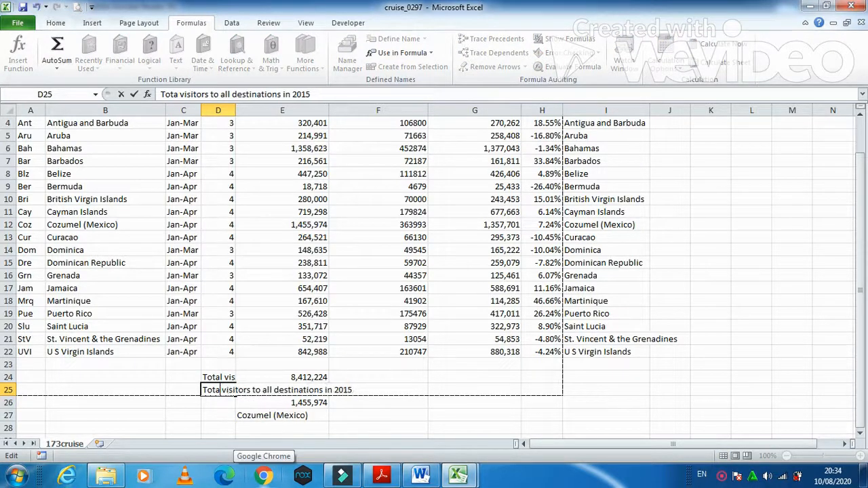
key("BackSpace")
key("BackSpace")
key("BackSpace")
key("BackSpace")
type("Average")
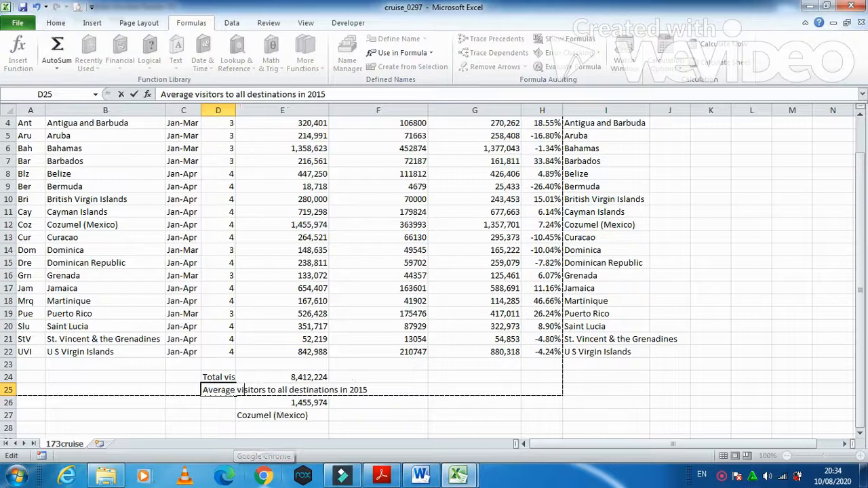
key("Right")
key("Right")
key("Right")
key("Right")
key("Right")
key("Right")
key("Right")
key("Right")
key("Right")
key("Right")
key("Right")
key("Right")
key("Right")
key("Right")
key("Right")
key("Right")
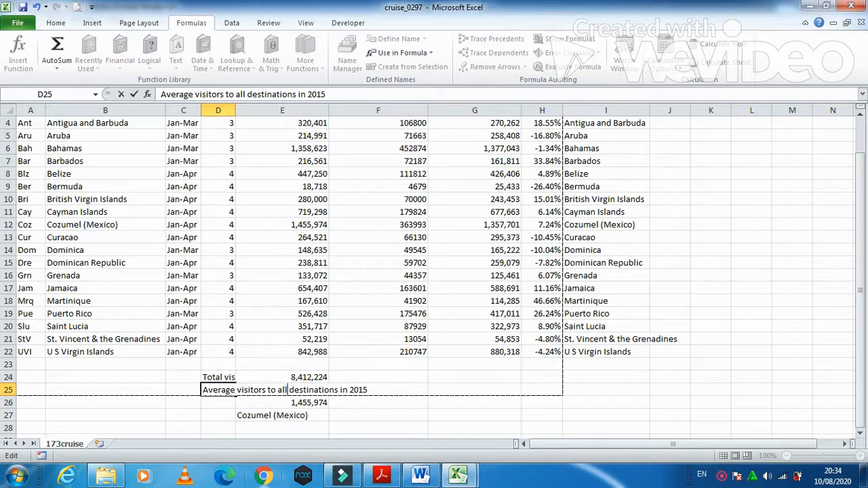
key("BackSpace")
key("BackSpace")
key("BackSpace")
type("w")
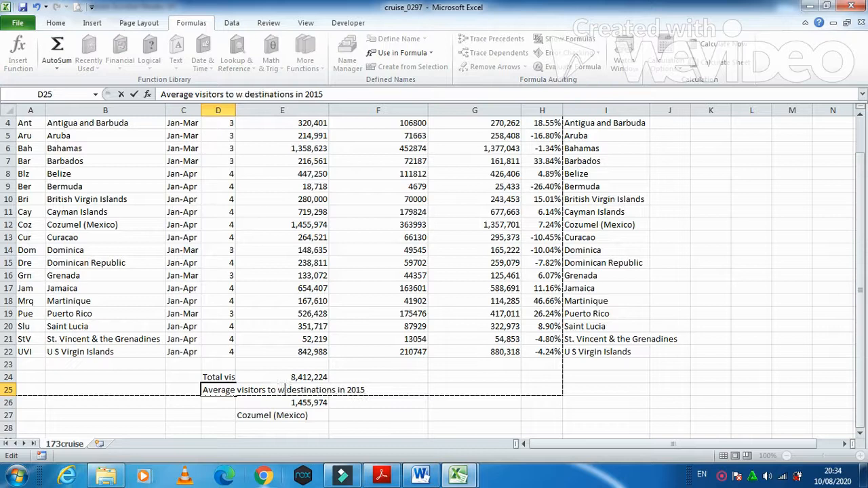
key("BackSpace")
type("each")
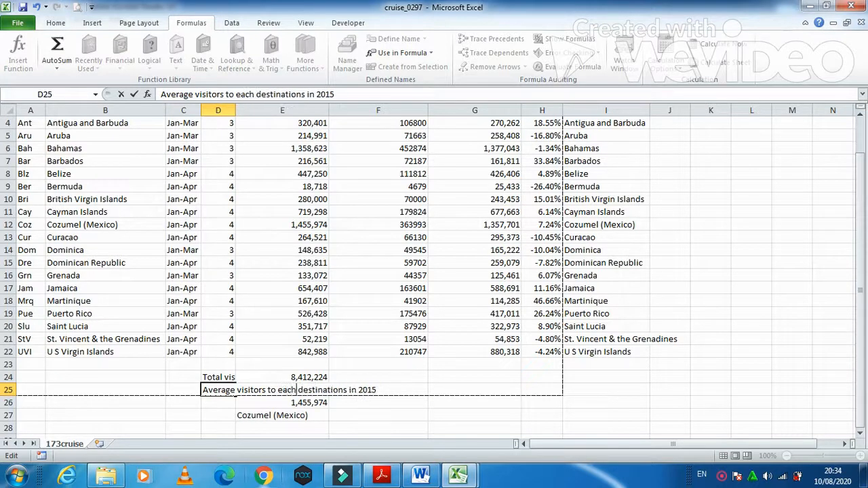
key("Return")
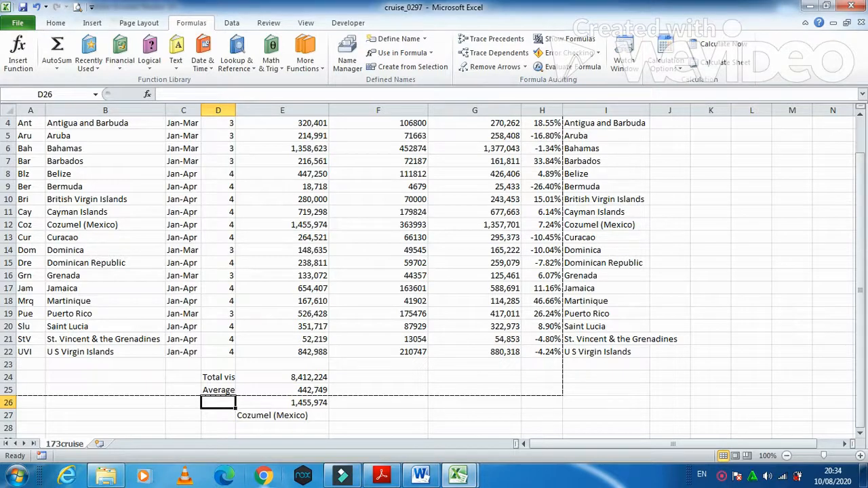
Step: Label D26 'Visitors to the most popular destination in 2015', add D27's name label, autofit column D
type("Vi")
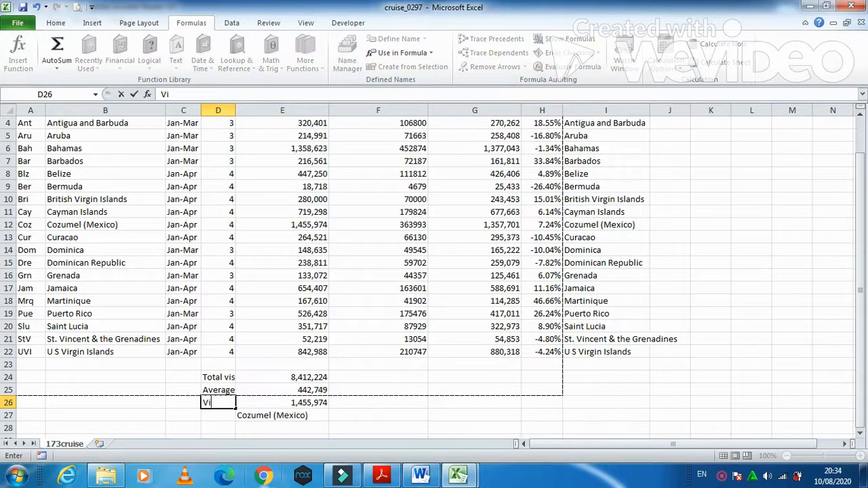
type("sitors to the m")
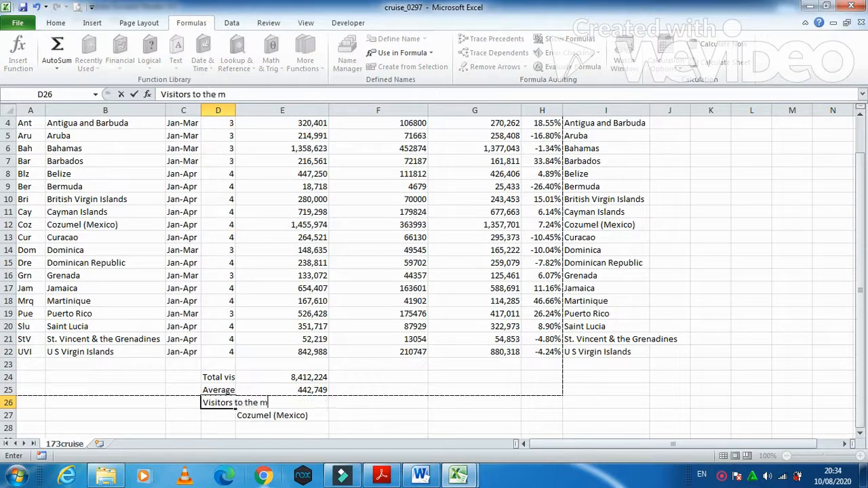
type("ost popu")
type("lar")
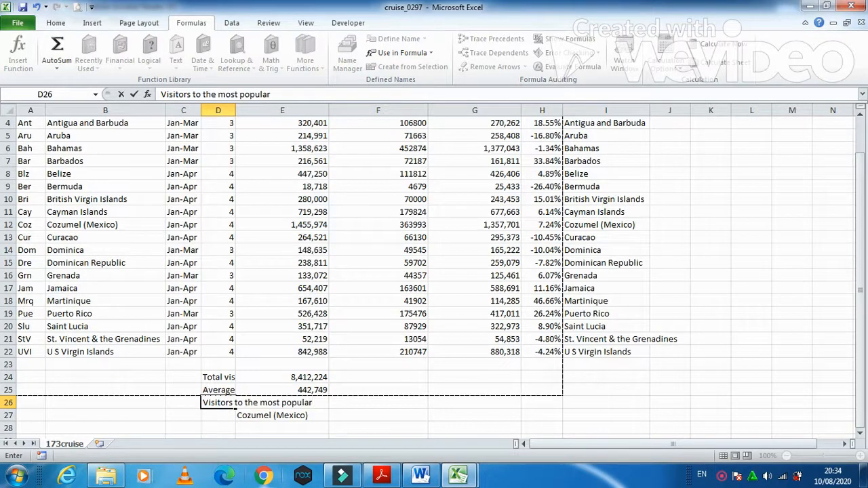
type(" destination")
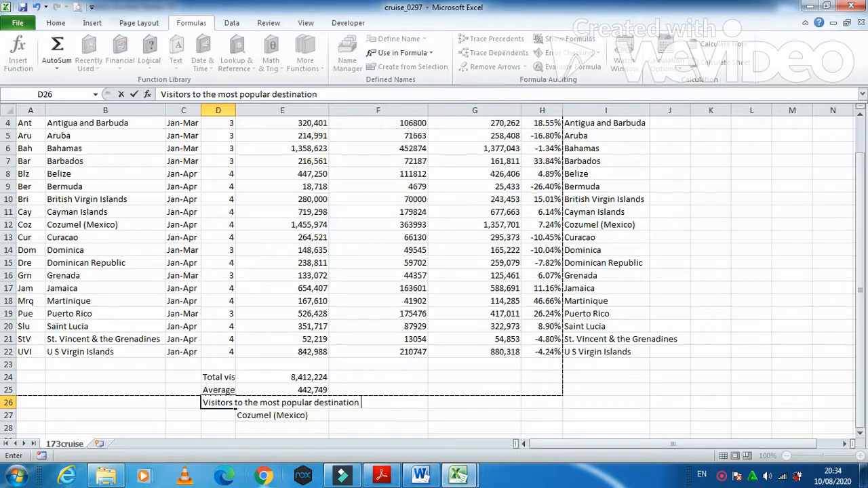
type(" in 2015")
key("Return")
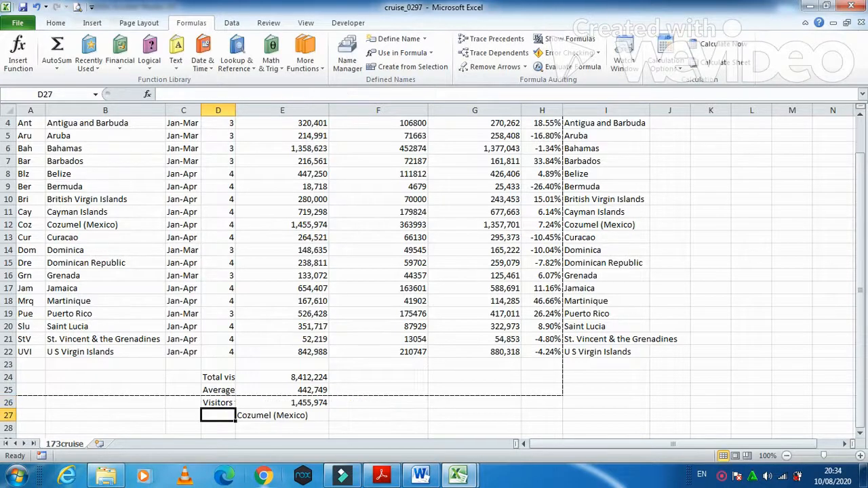
type("name of t")
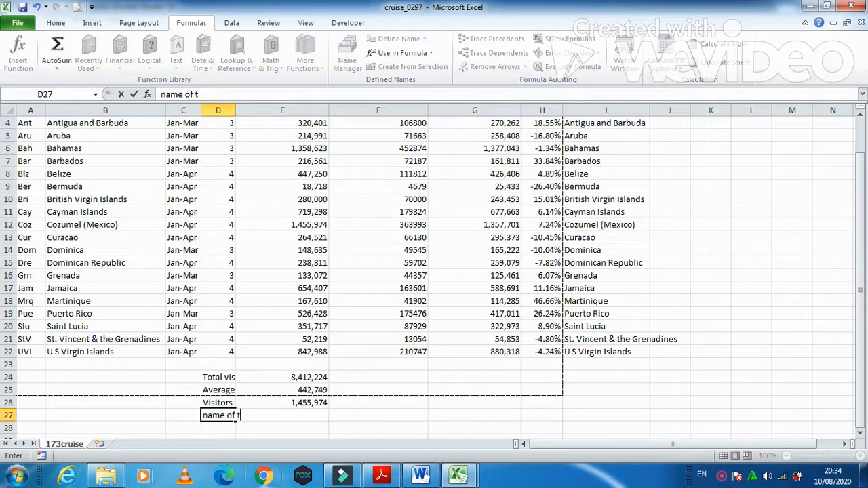
type("he most po")
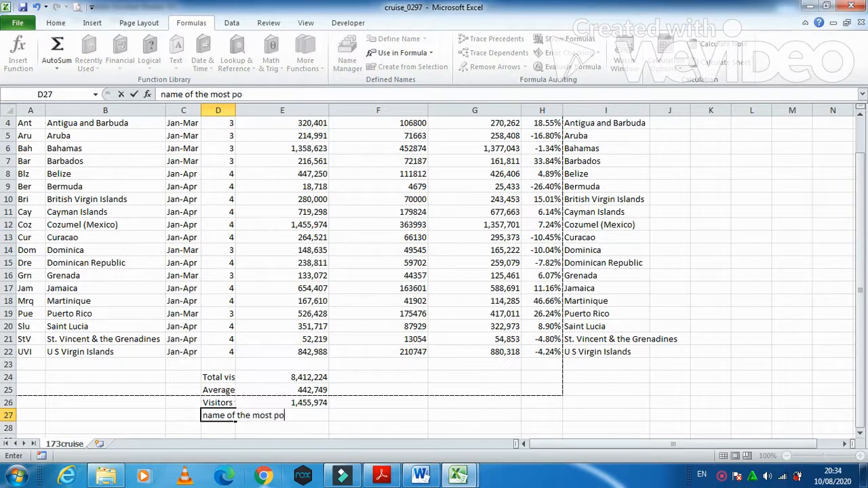
type("pular destination ")
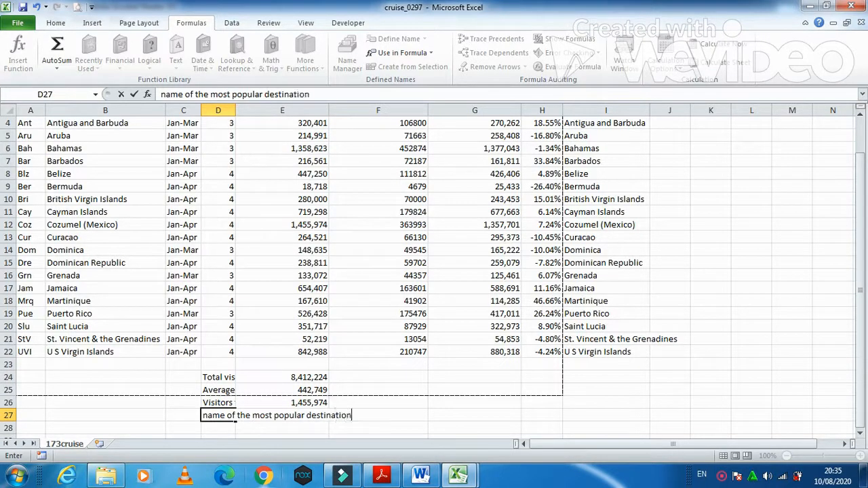
type("in 201")
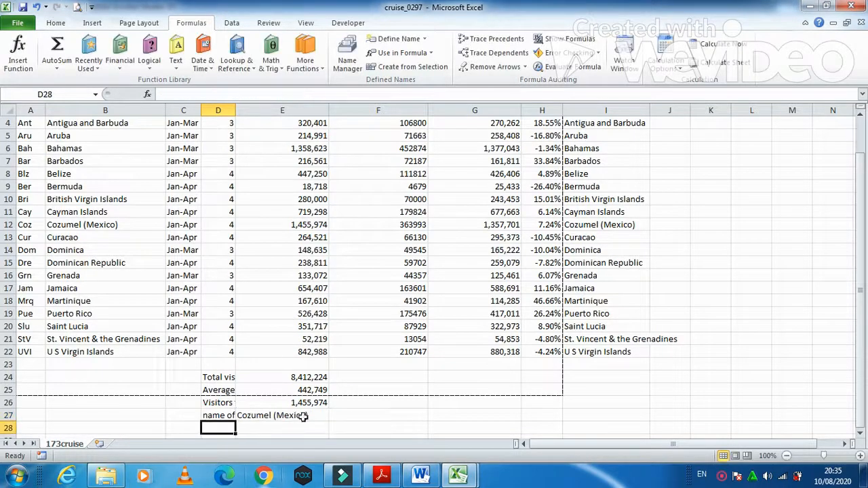
double_click(236, 110)
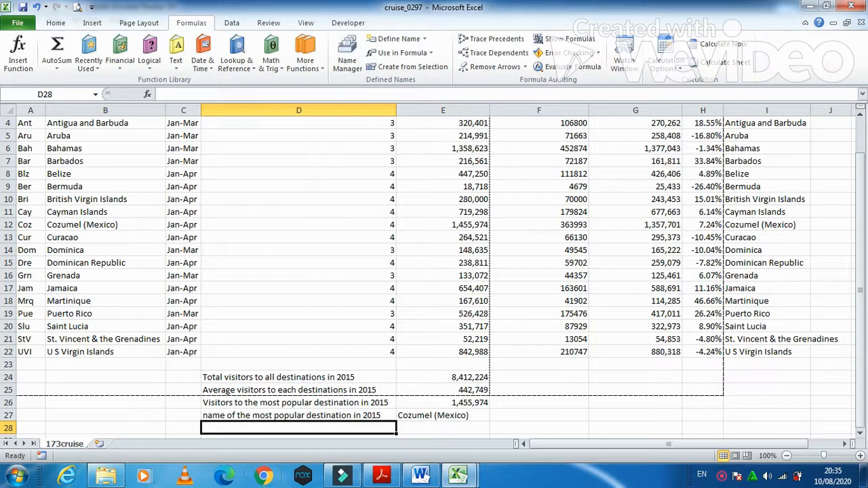
Step: Read questions 16 and 17 and the PRINTOUT 4 box, then return to cruise_0297
left_click(384, 473)
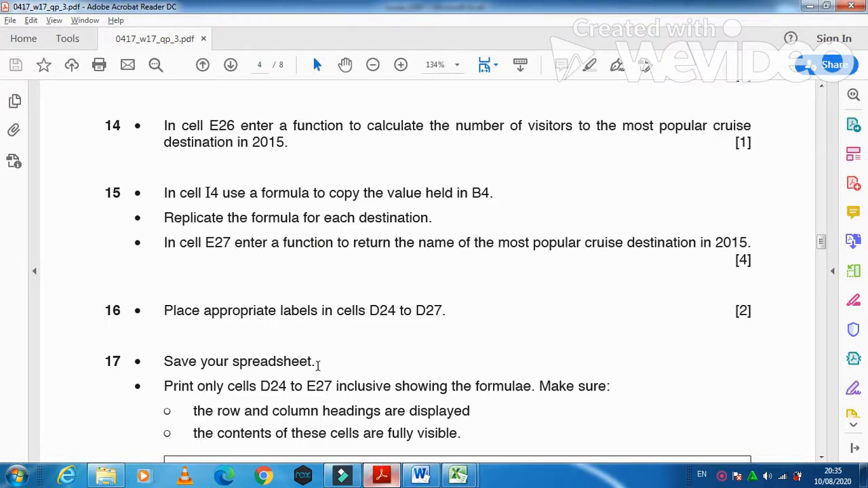
scroll(290, 384, "down", 2)
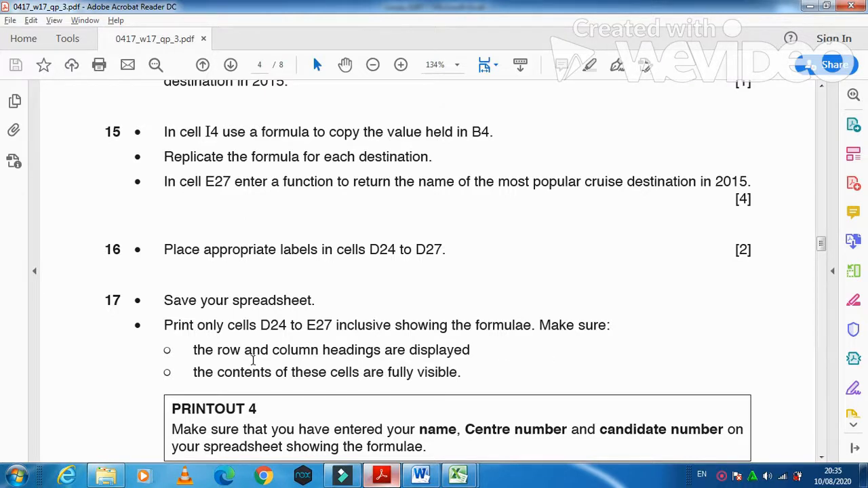
mouse_move(458, 472)
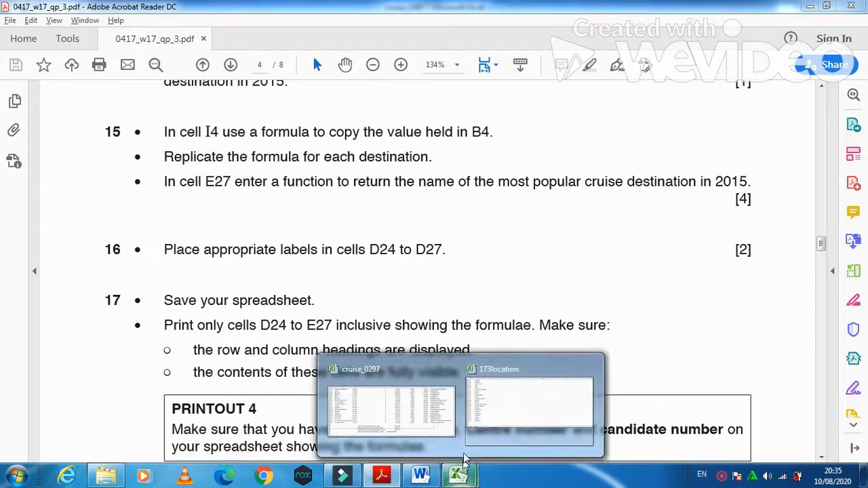
left_click(494, 414)
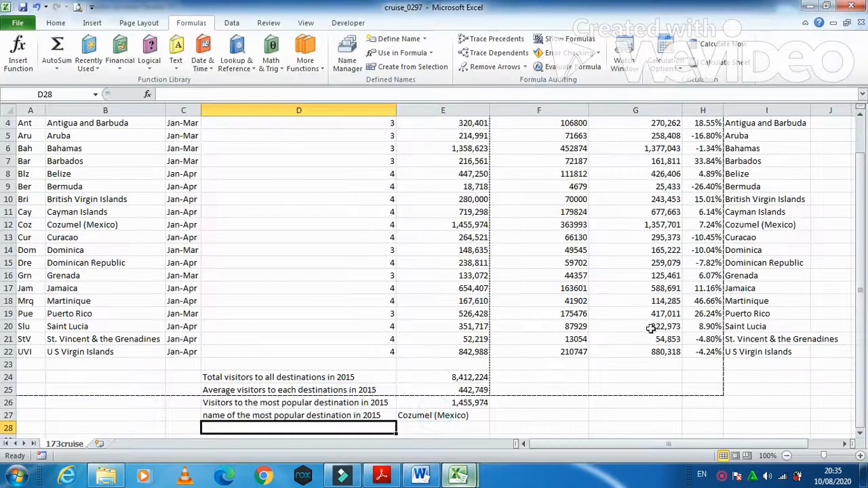
Step: In Page Break Preview, extend page 1 down below row 28
left_click(220, 378)
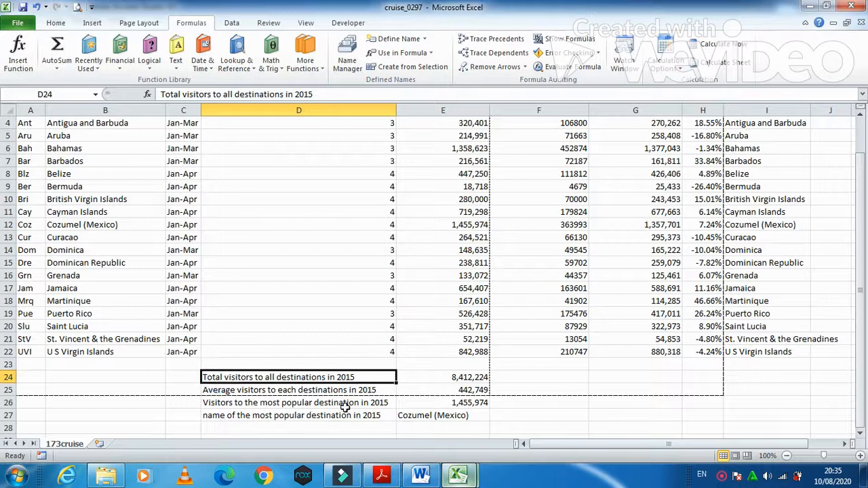
left_click(385, 474)
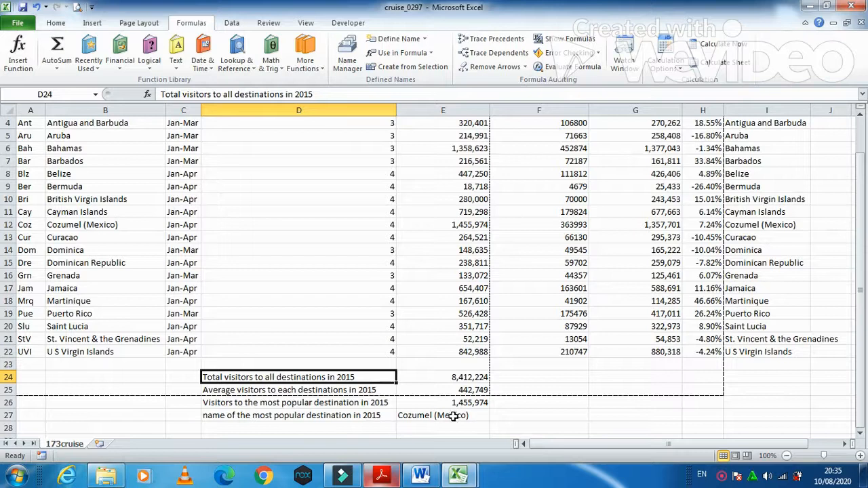
left_click(747, 455)
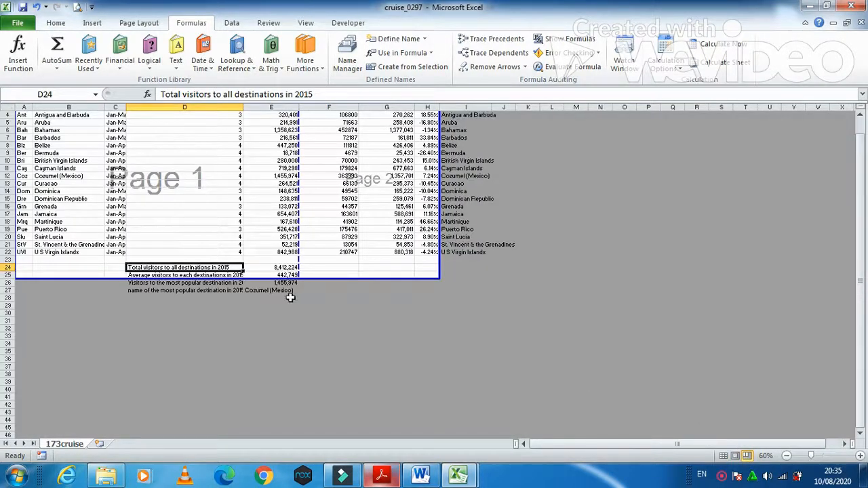
left_click_drag(308, 276, 305, 310)
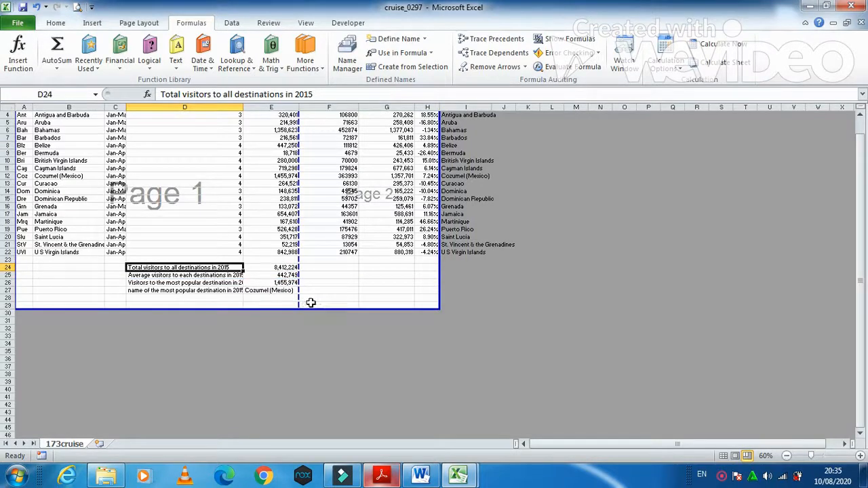
left_click(322, 294)
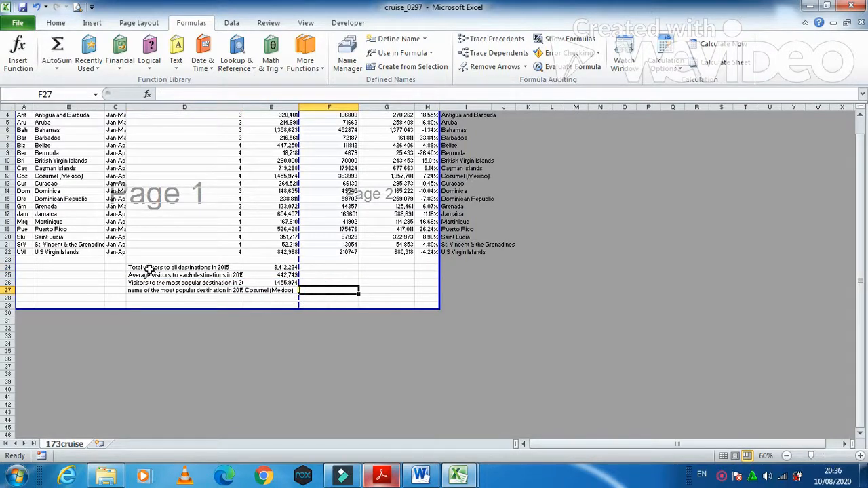
Step: Set the D24:E27 summary block as the print area
left_click_drag(149, 270, 258, 291)
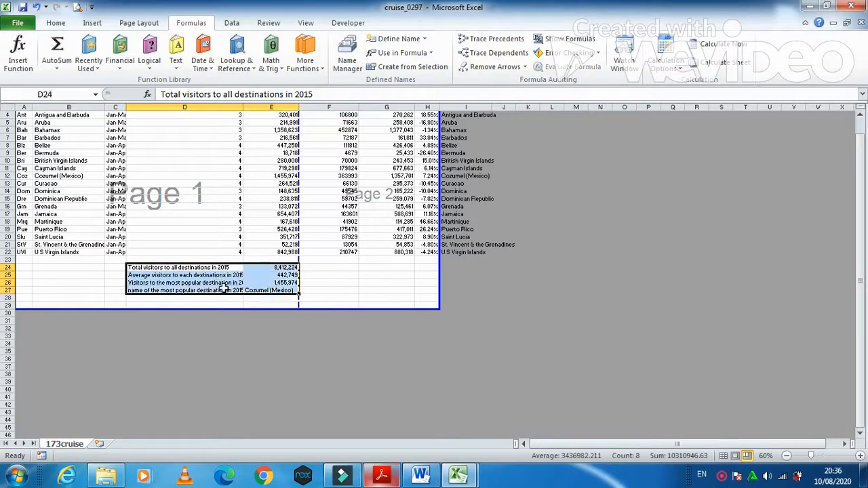
right_click(219, 290)
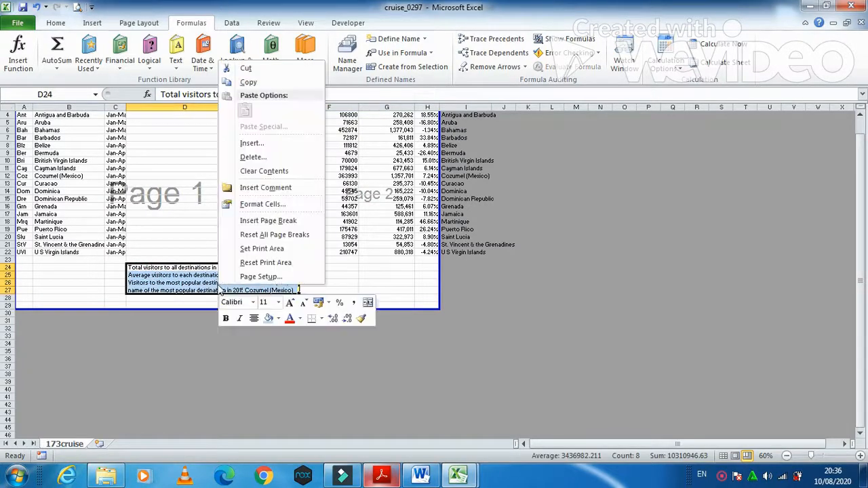
left_click(271, 250)
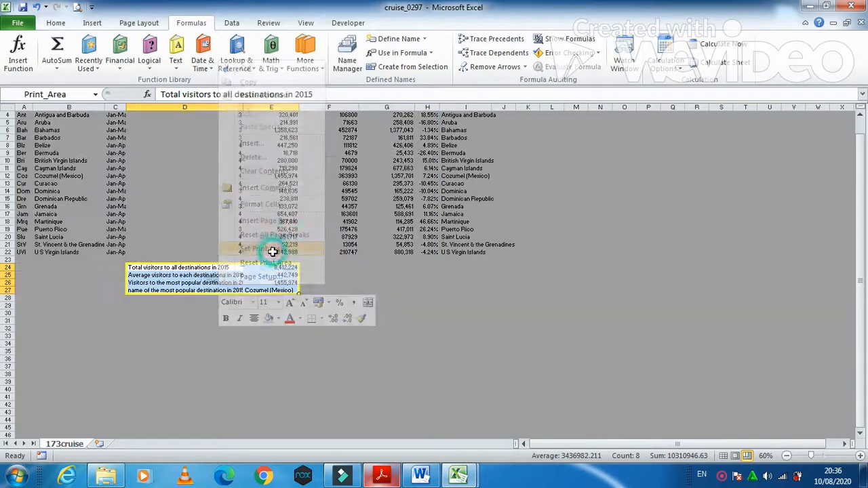
Step: Turn on printing of row and column headings in Page Setup
left_click(19, 24)
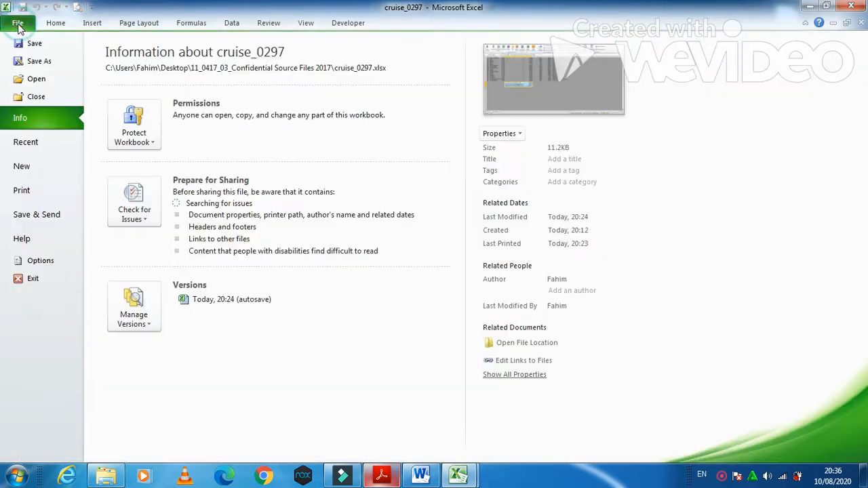
left_click(28, 193)
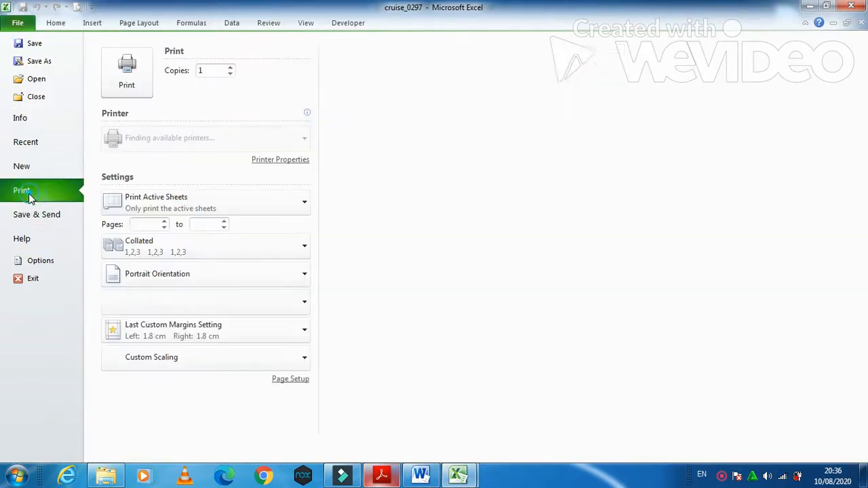
left_click(290, 382)
left_click(424, 86)
left_click(353, 211)
left_click(508, 330)
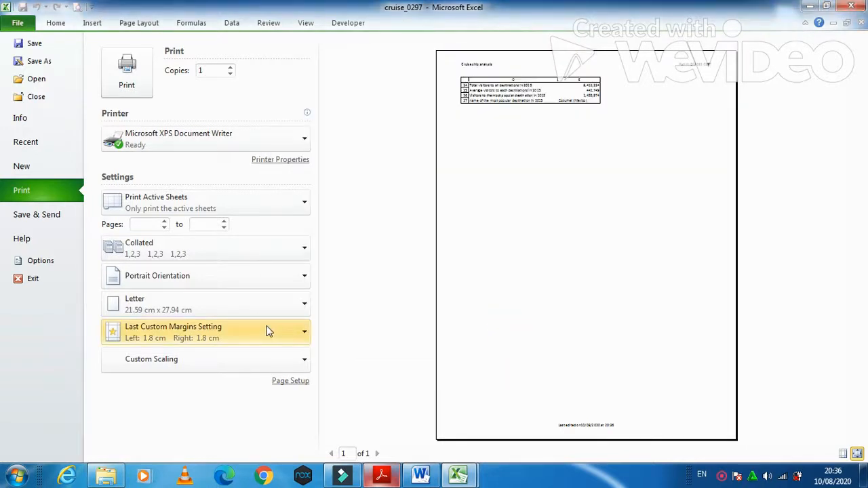
Step: Raise the print scaling from 75% to 100% in Page Setup
left_click(288, 382)
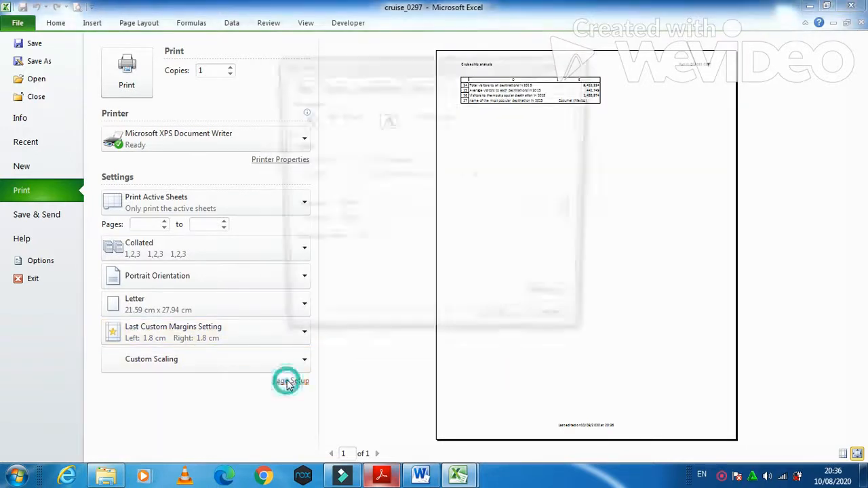
left_click(365, 157)
left_click(365, 157)
left_click(365, 157)
left_click(365, 157)
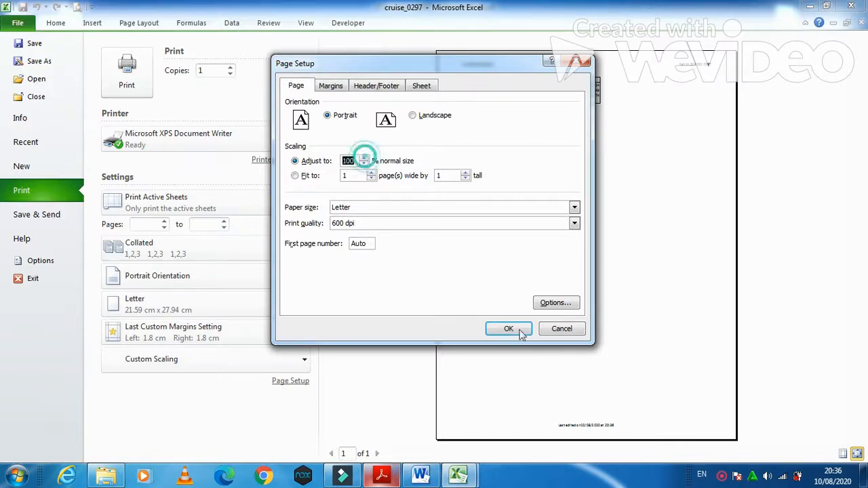
left_click(509, 327)
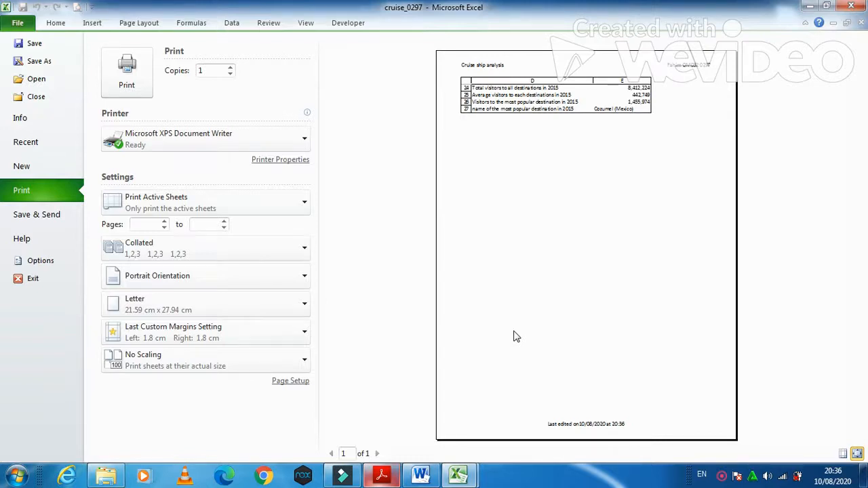
Step: Read question 17's print instructions, then bring the cruise_0297 worksheet back into view
left_click(382, 468)
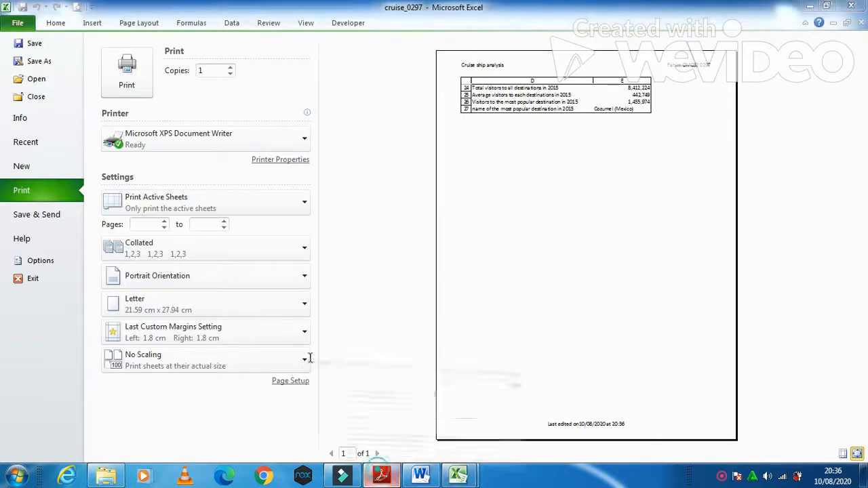
scroll(309, 353, "down", 2)
scroll(310, 354, "down", 2)
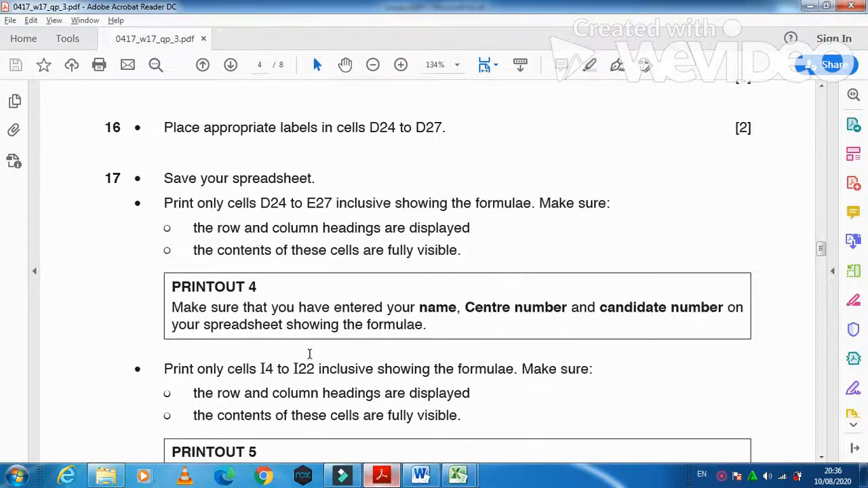
mouse_move(458, 475)
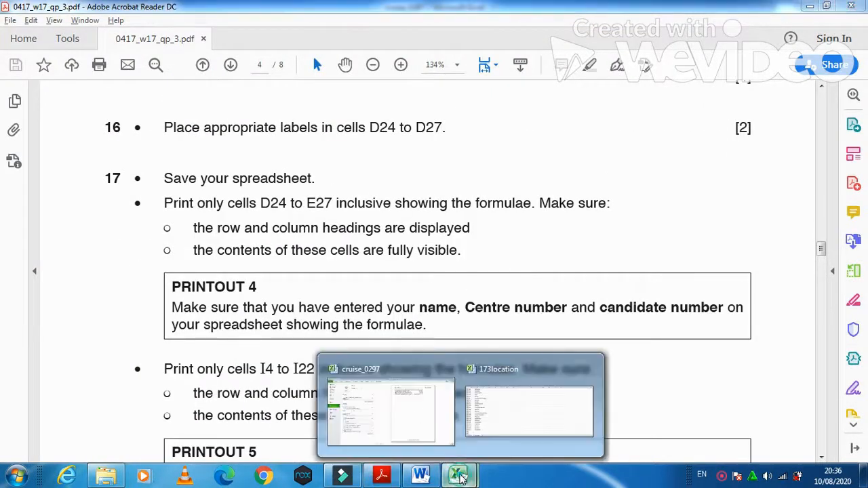
left_click(476, 417)
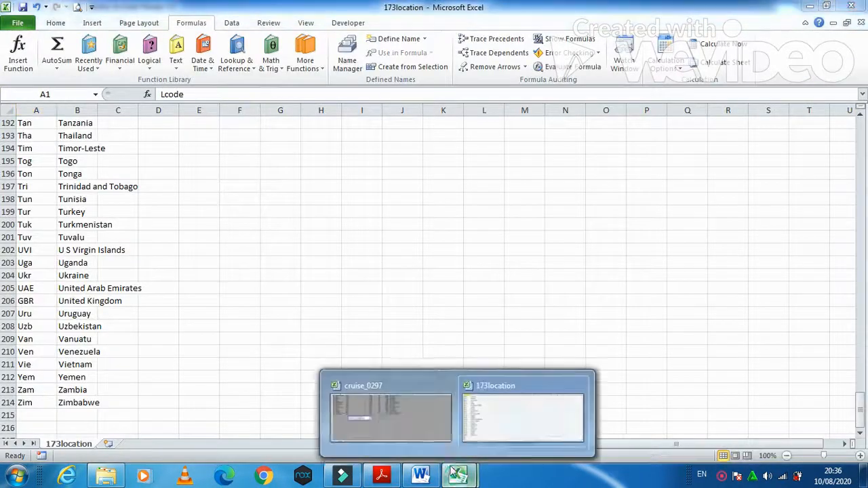
left_click(376, 419)
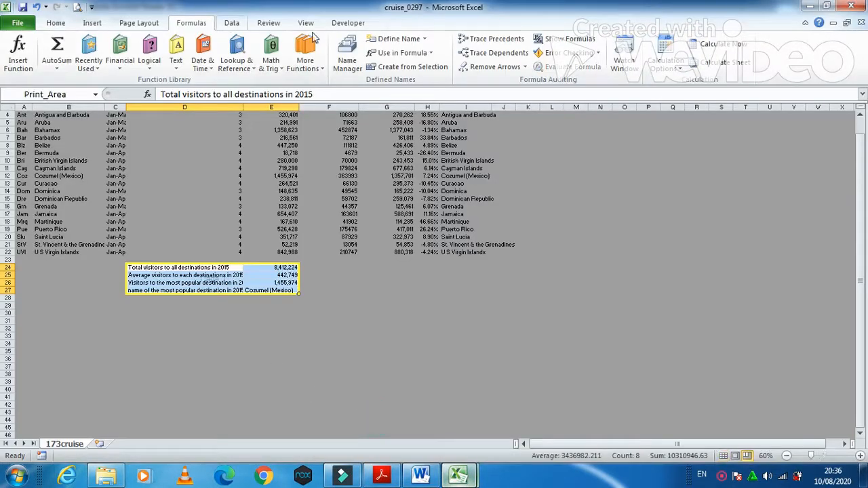
Step: Turn on Show Formulas and check the formula view in print preview
left_click(564, 41)
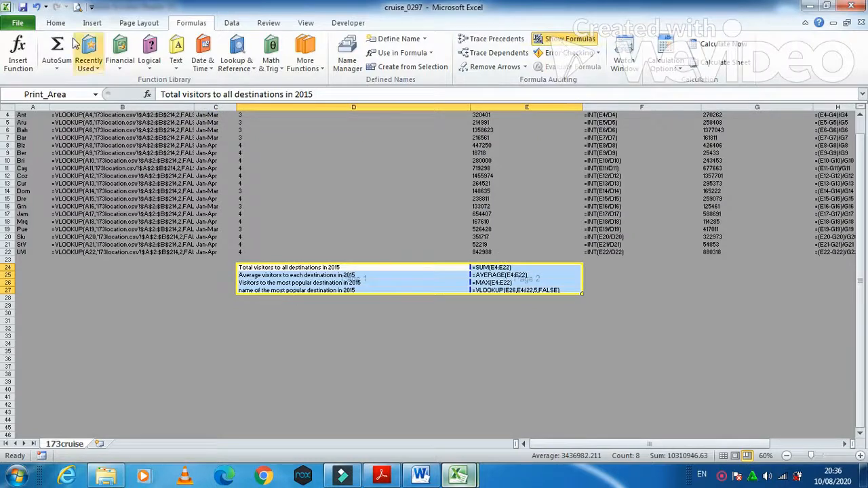
left_click(16, 25)
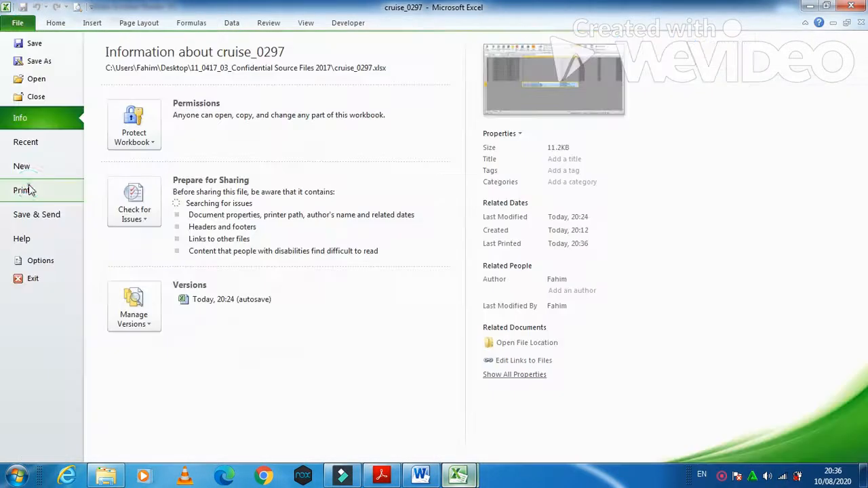
left_click(27, 189)
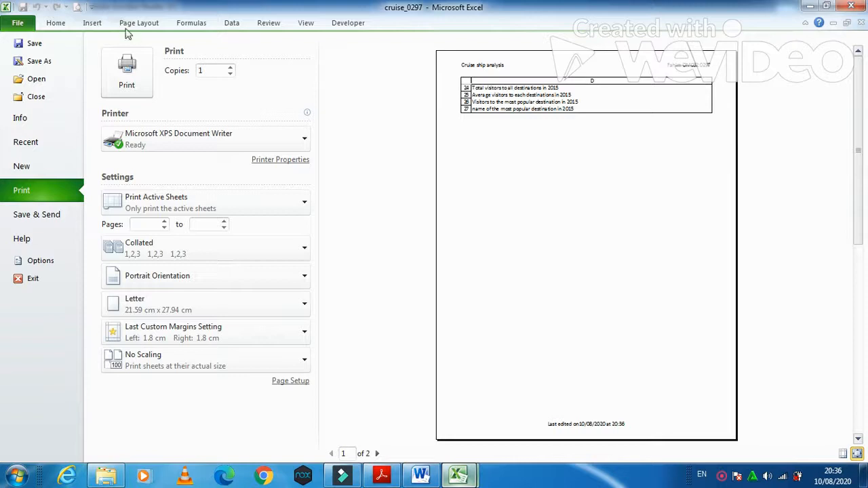
left_click(64, 24)
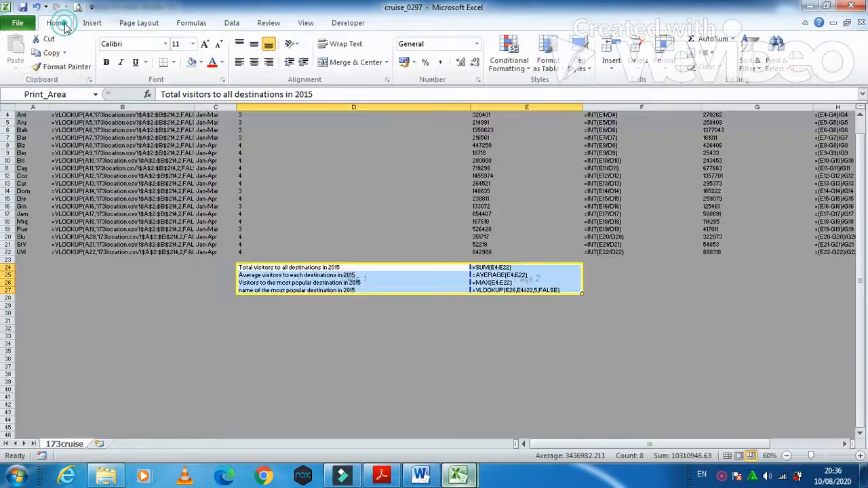
left_click(384, 477)
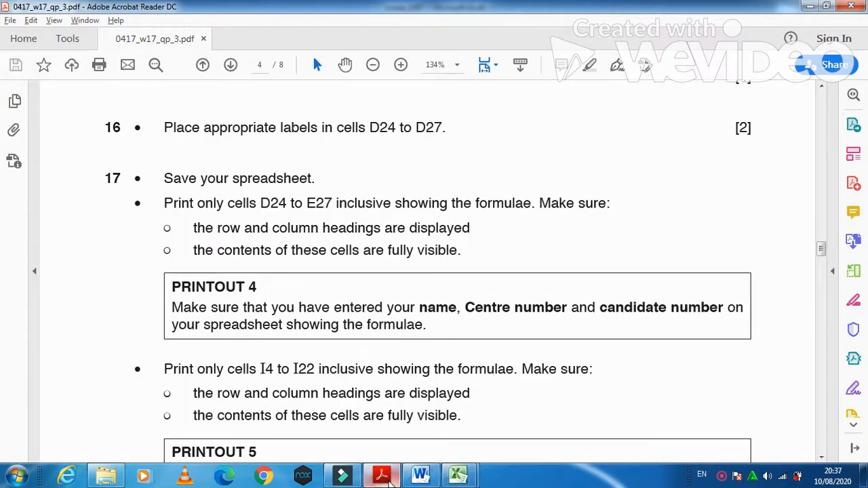
left_click(388, 479)
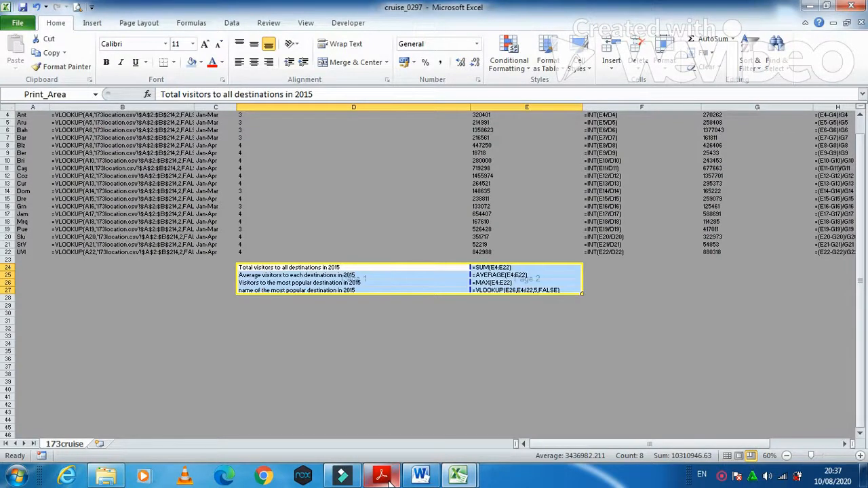
Step: Autofit column D and recheck the D24:E27 formula printout in print preview
double_click(471, 108)
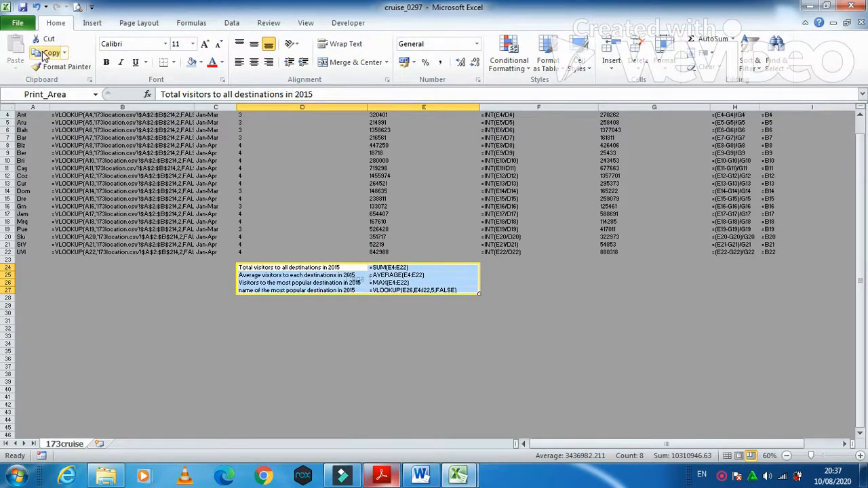
left_click(18, 22)
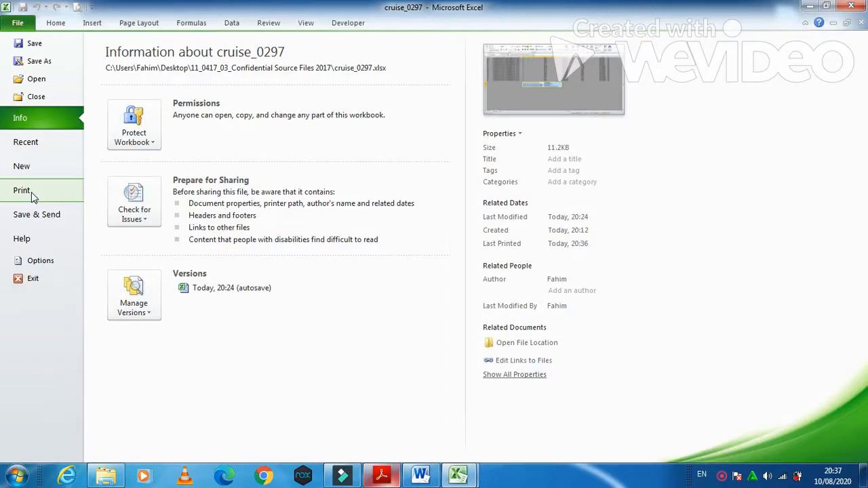
left_click(31, 192)
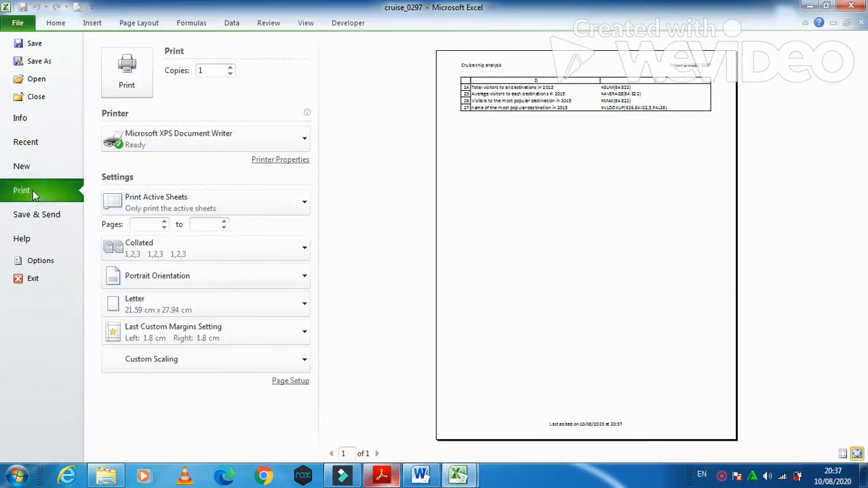
left_click(385, 475)
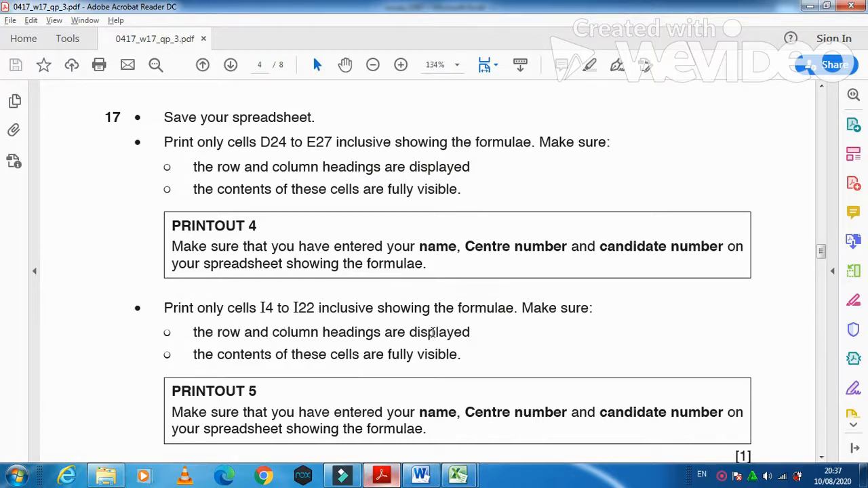
scroll(431, 332, "down", 2)
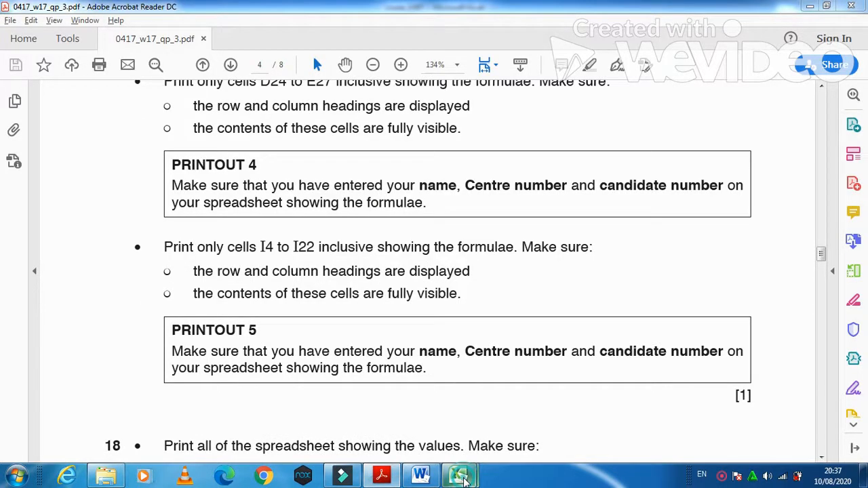
left_click(460, 477)
left_click(414, 407)
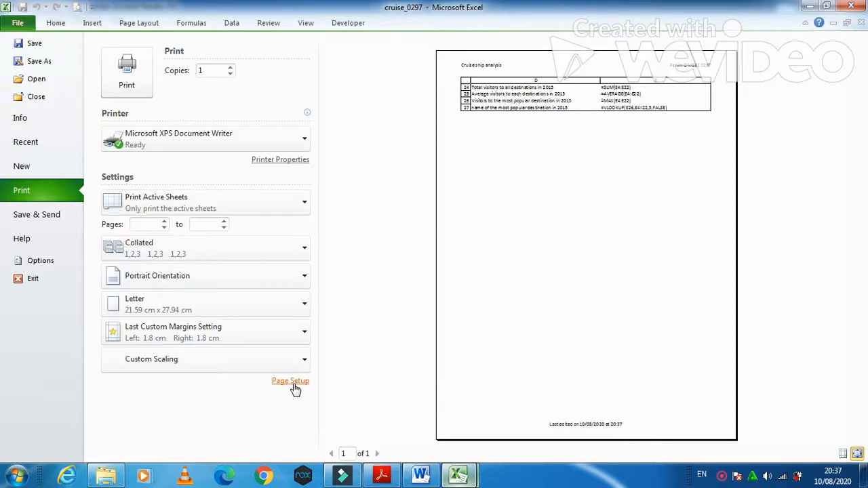
left_click(59, 23)
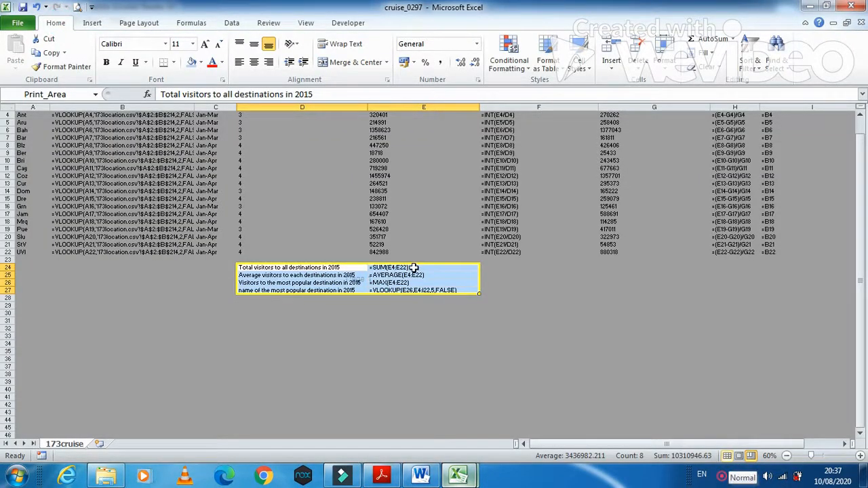
Step: Open E24's SUM formula for editing, glance at the exam paper, and return to cruise_0297
double_click(414, 268)
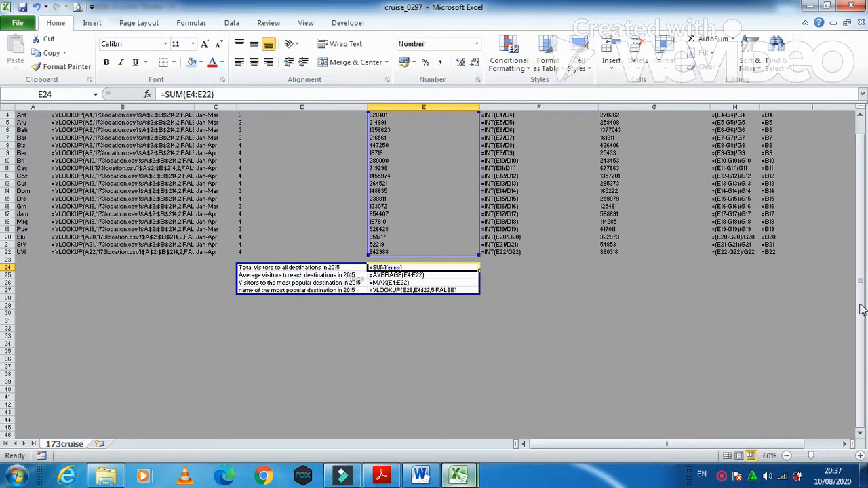
scroll(860, 251, "up", 1)
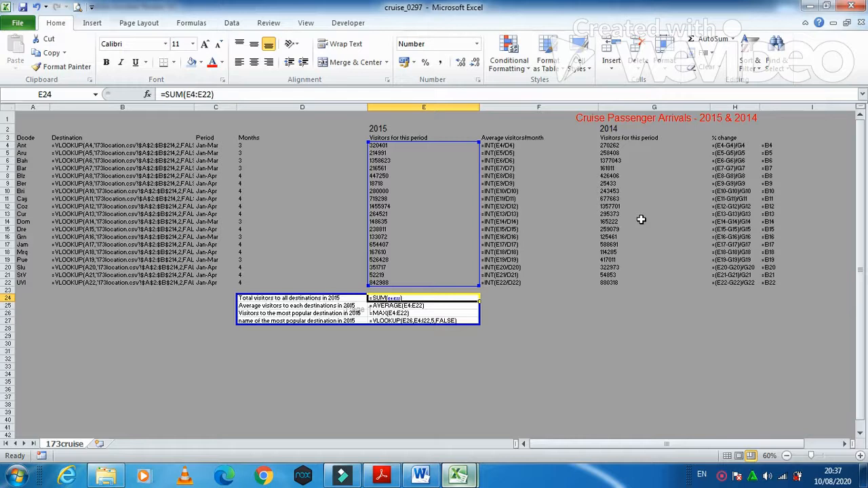
left_click(381, 476)
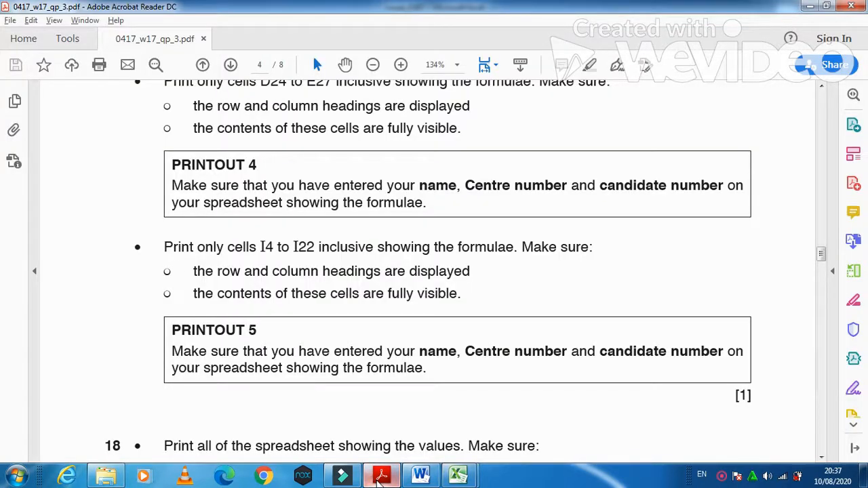
left_click(382, 476)
Step: Make I4:I22 the print area and preview its printout
left_click_drag(769, 145, 771, 283)
right_click(780, 252)
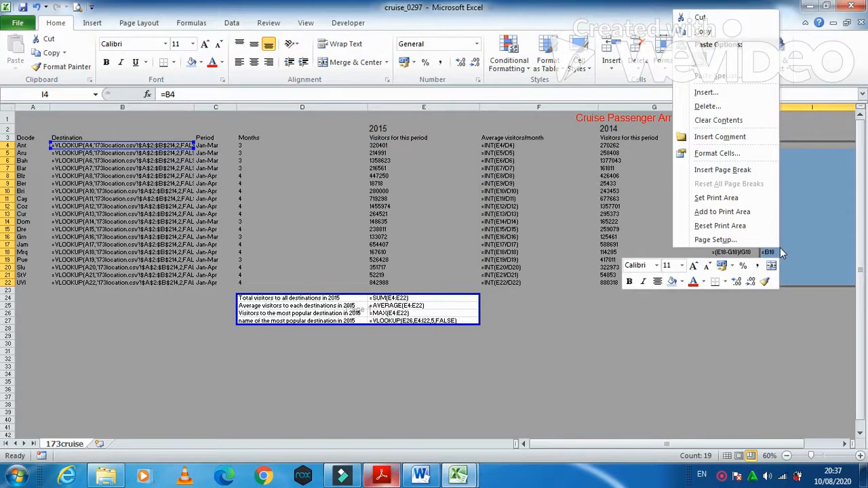
left_click(716, 198)
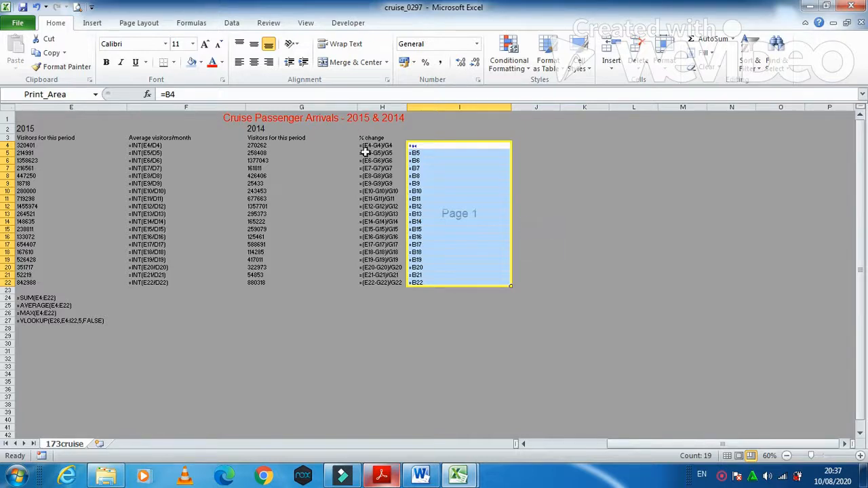
left_click(17, 23)
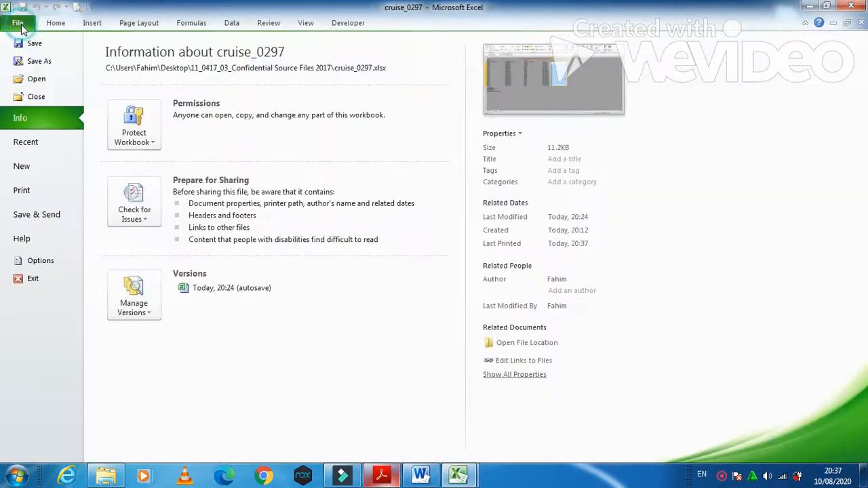
left_click(29, 200)
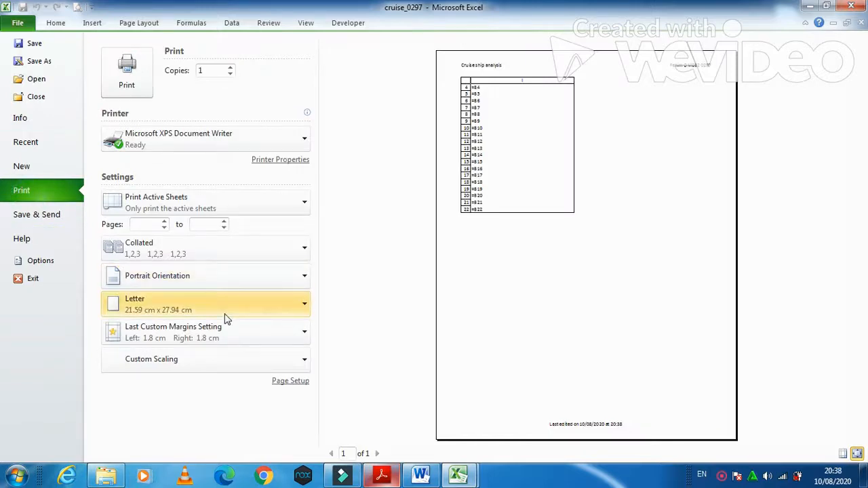
Step: Check the exam paper, then return to Excel's print preview
left_click(383, 475)
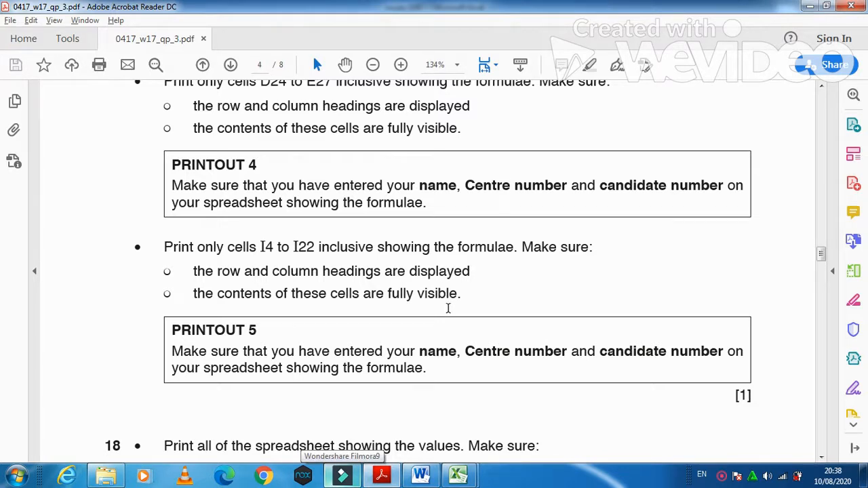
scroll(448, 309, "down", 3)
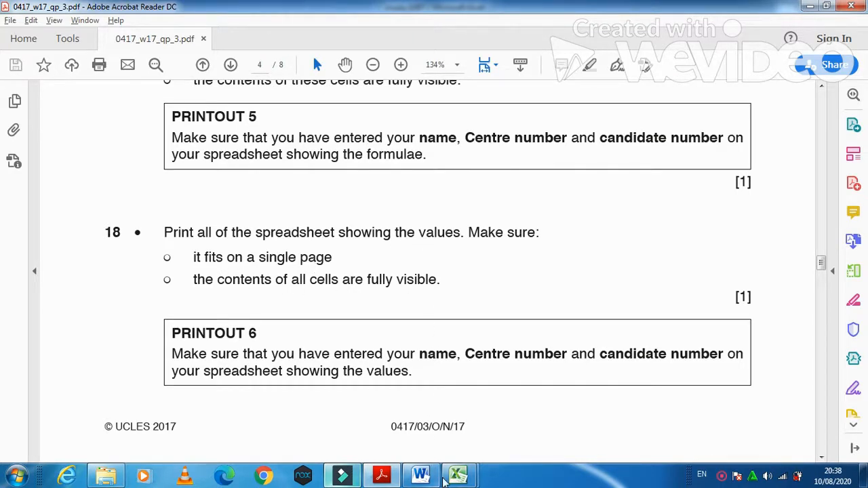
mouse_move(449, 479)
left_click(420, 427)
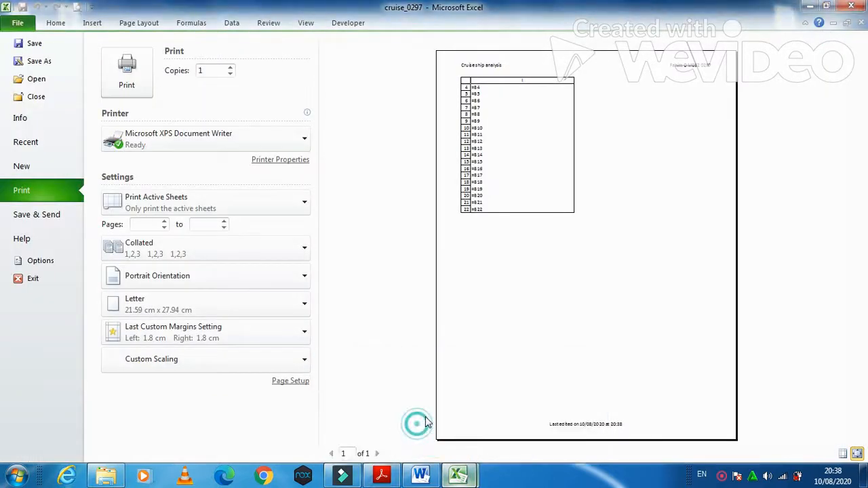
Step: Leave the preview and reset the print area so the whole A–I table prints again
left_click(59, 28)
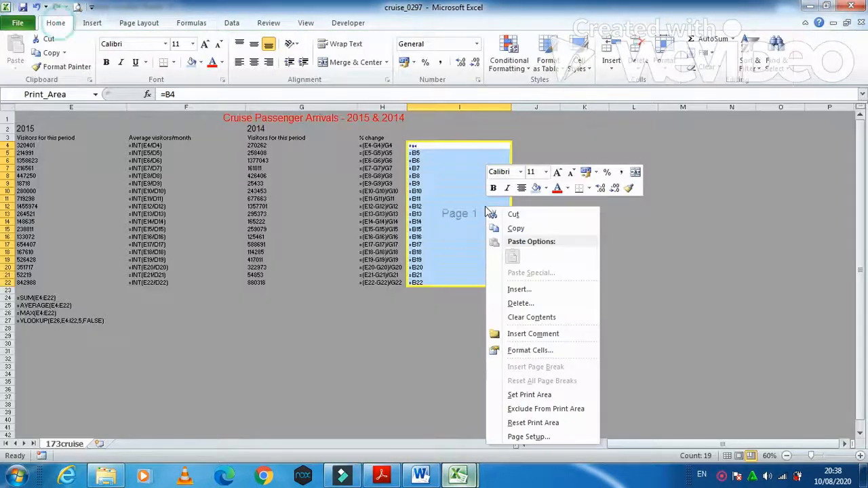
left_click(547, 409)
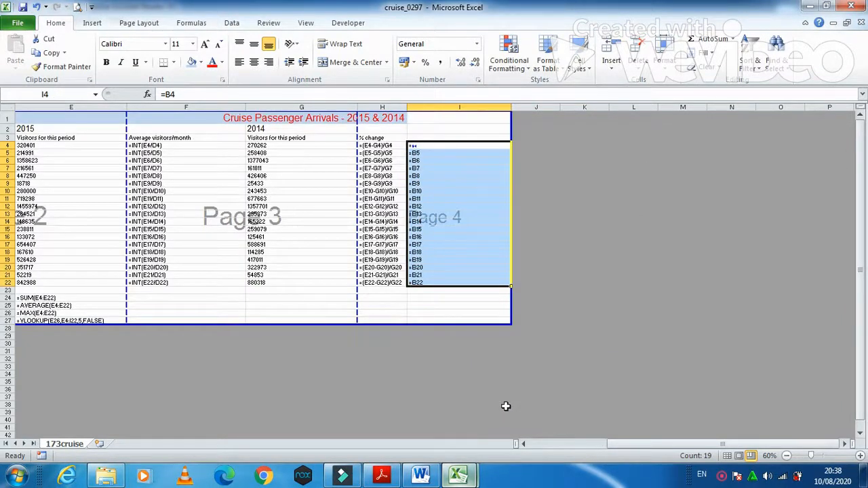
left_click(505, 407)
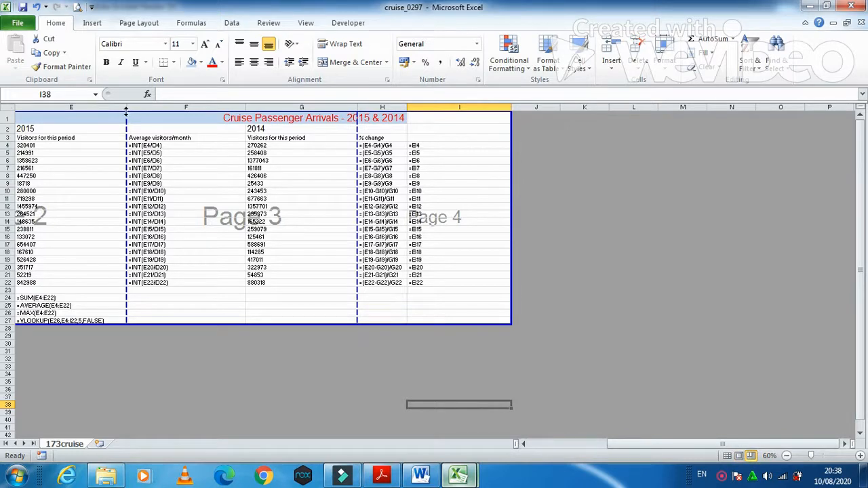
left_click_drag(640, 445, 543, 446)
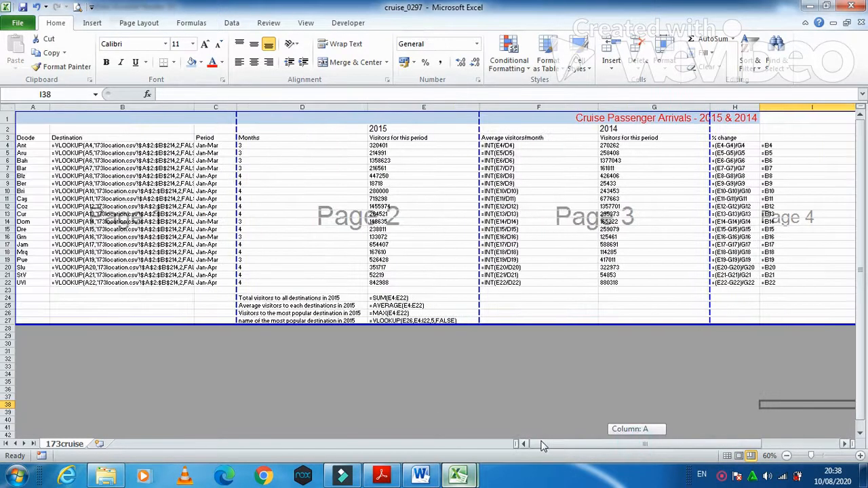
Step: Turn off Show Formulas so the sheet displays calculated values
left_click(230, 25)
left_click(196, 25)
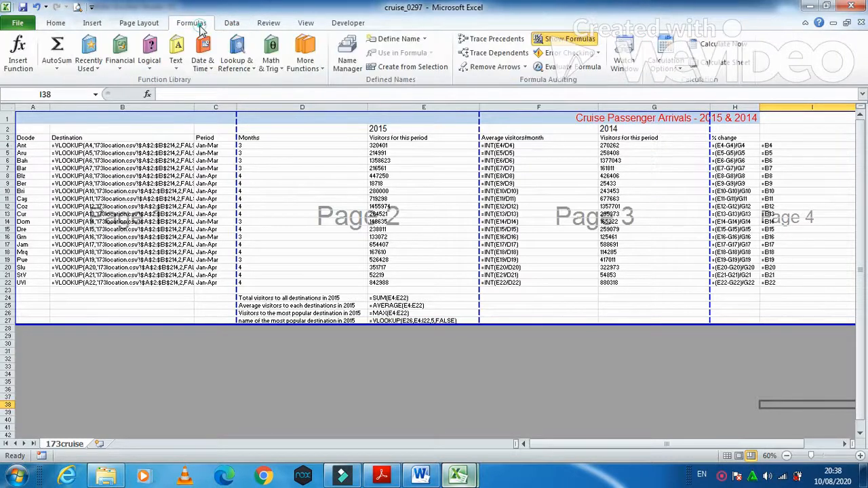
left_click(566, 38)
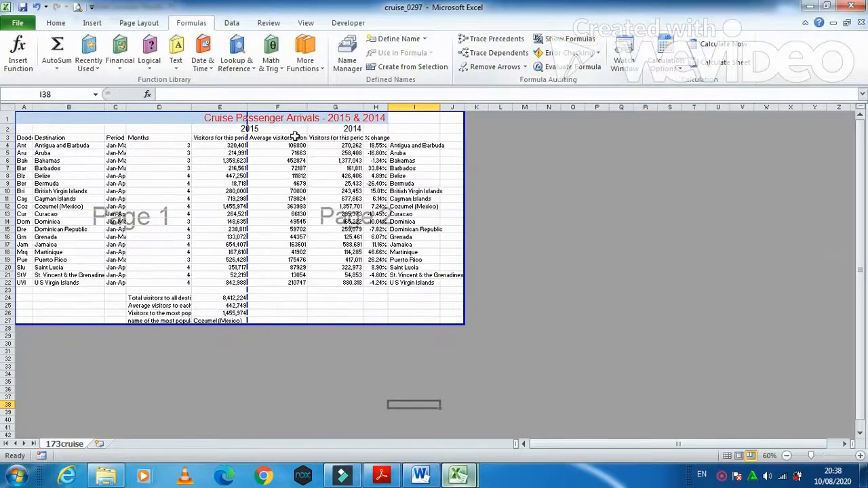
Step: Autofit columns D, C, B, G, I and H, then remove the E|F and C|D page breaks
double_click(193, 107)
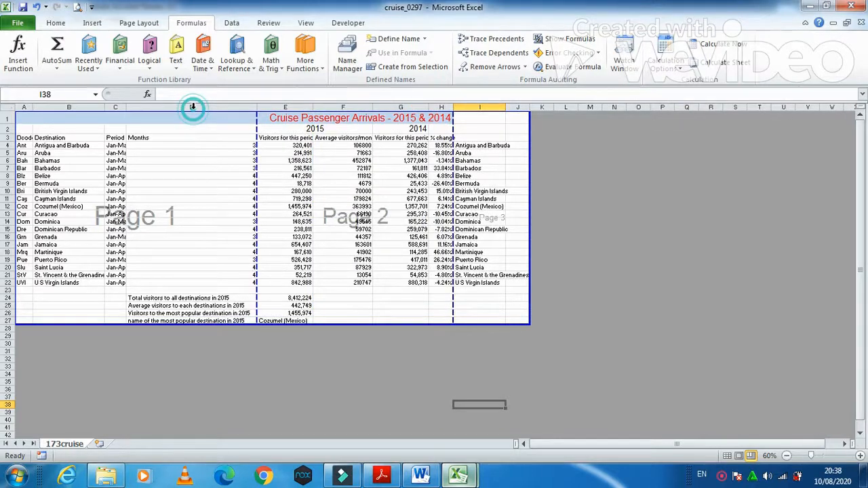
double_click(127, 107)
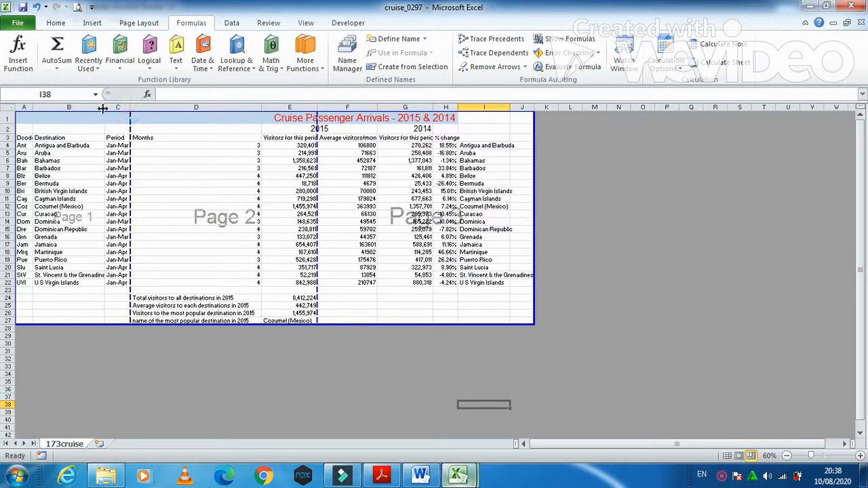
double_click(104, 107)
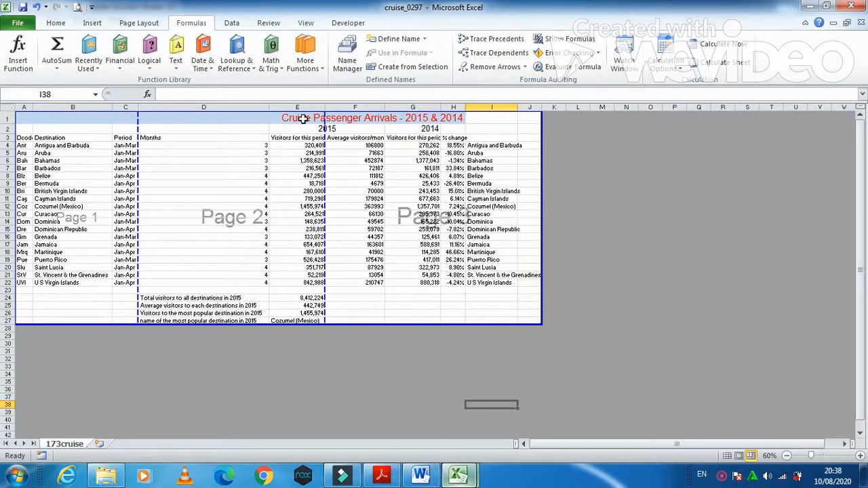
double_click(440, 108)
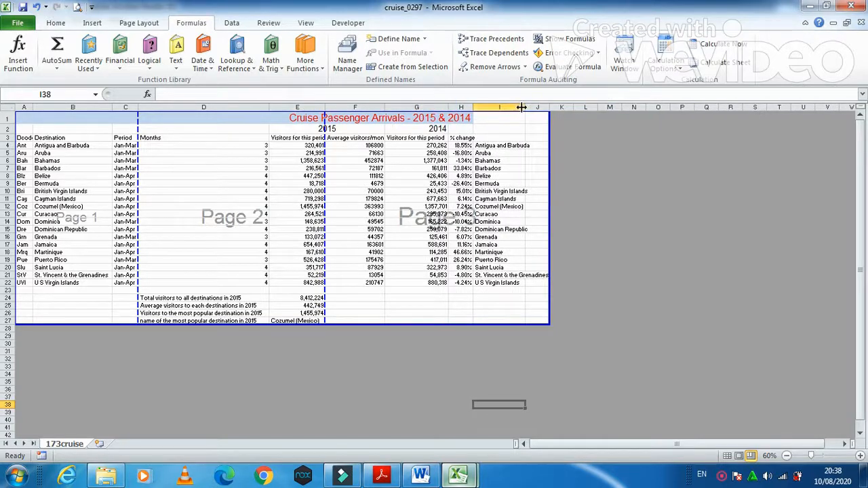
double_click(522, 107)
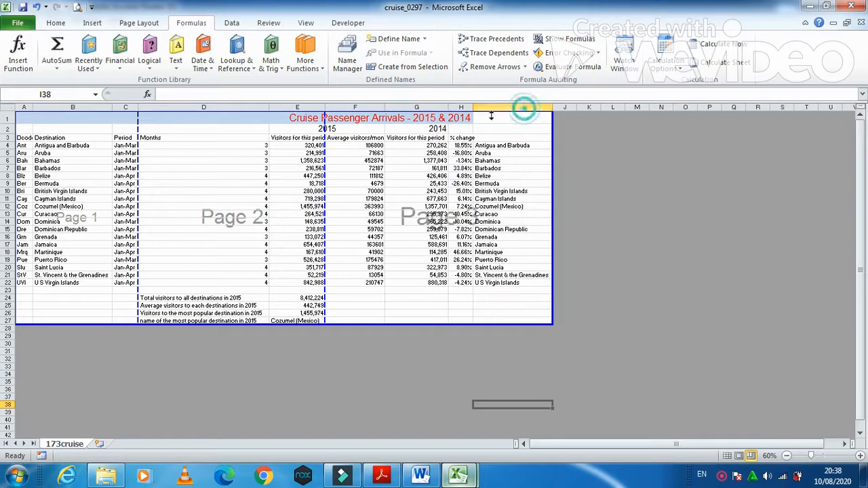
double_click(473, 108)
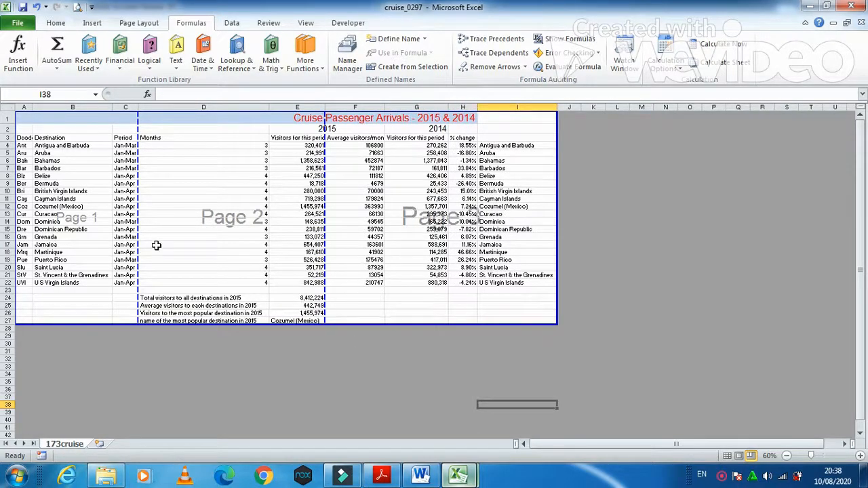
left_click_drag(325, 216, 551, 204)
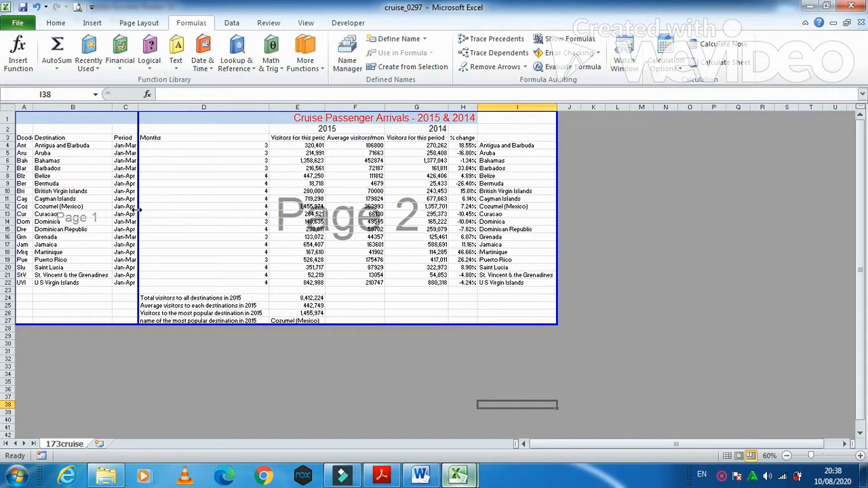
left_click_drag(138, 209, 552, 212)
Step: Preview the whole sheet's printout and switch it to landscape orientation
left_click(17, 25)
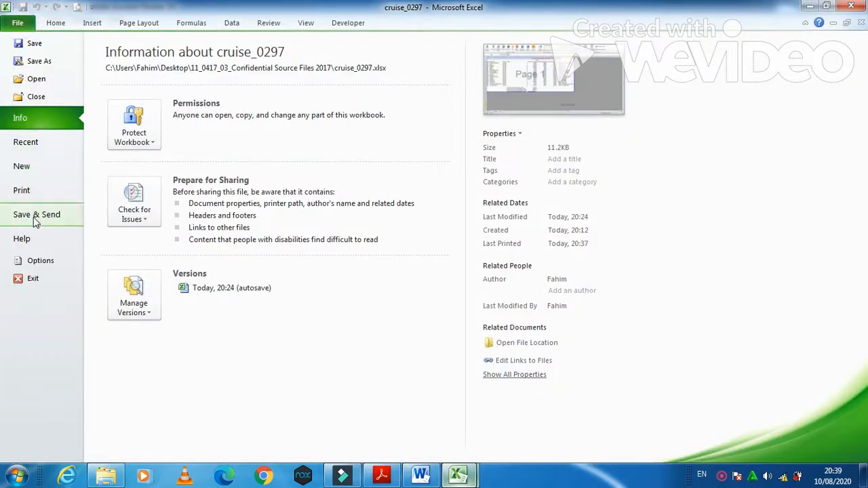
left_click(31, 194)
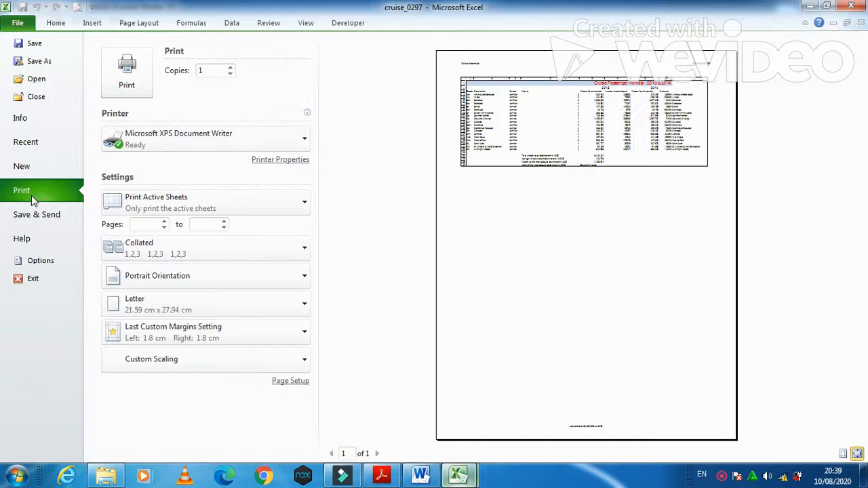
left_click(209, 284)
left_click(181, 334)
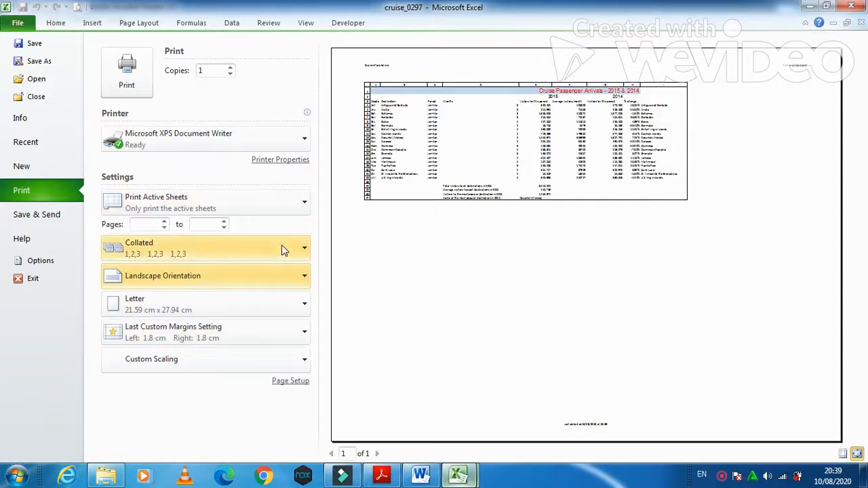
Step: Raise the print scaling in Page Setup from 43% to 70%
left_click(290, 381)
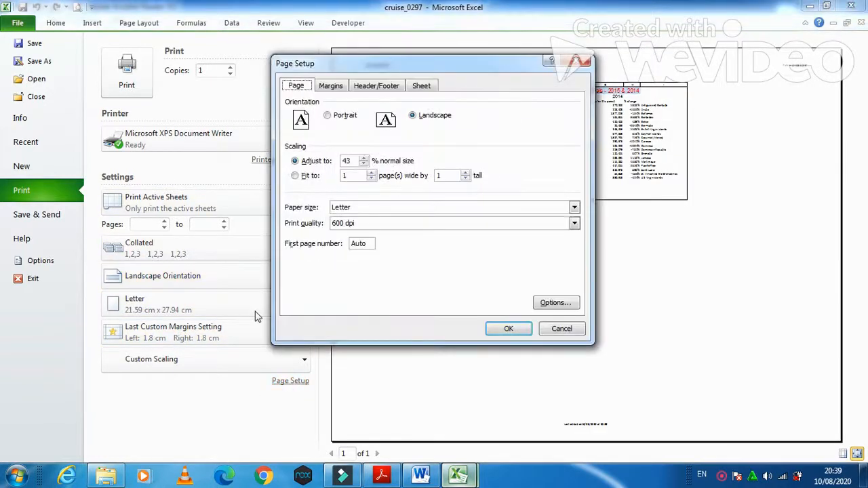
left_click(364, 158)
left_click(364, 158)
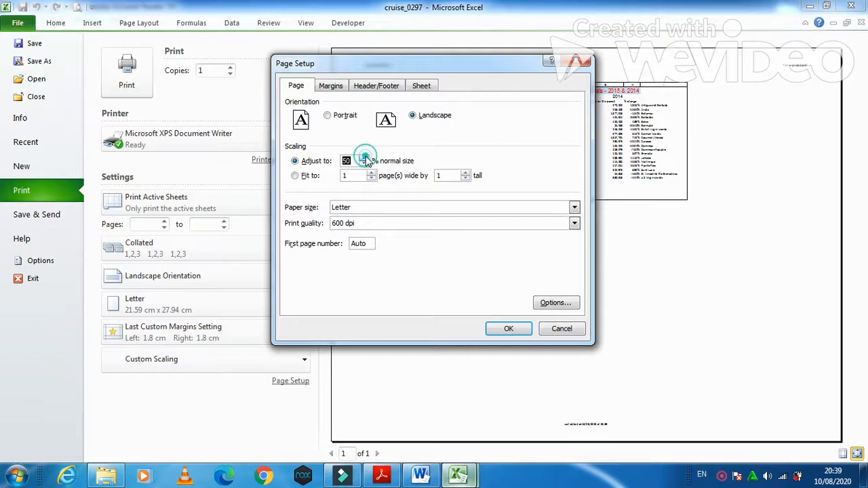
left_click(508, 327)
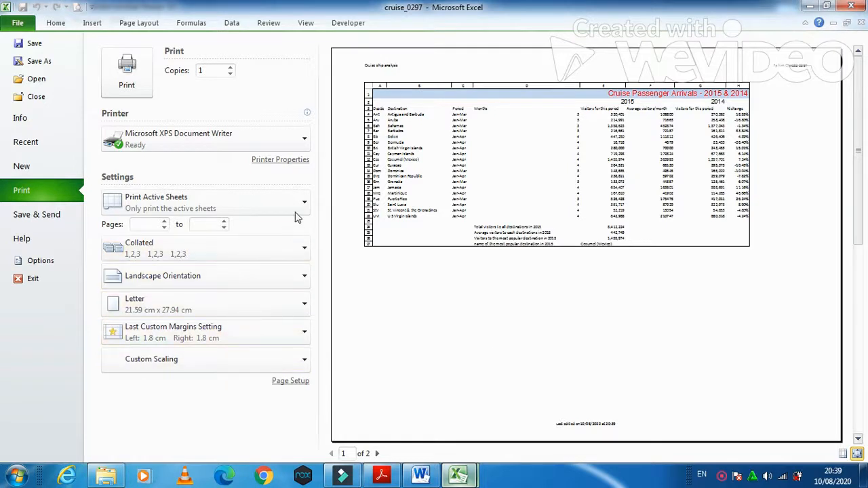
left_click(298, 380)
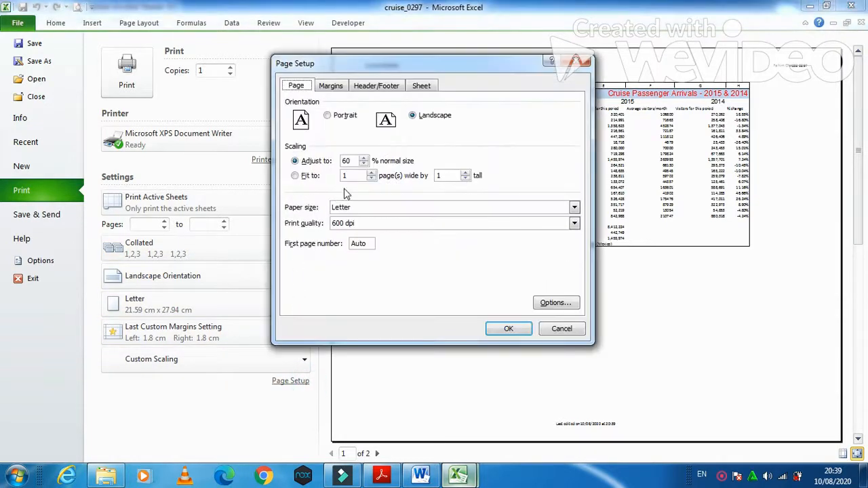
left_click(364, 158)
left_click(364, 158)
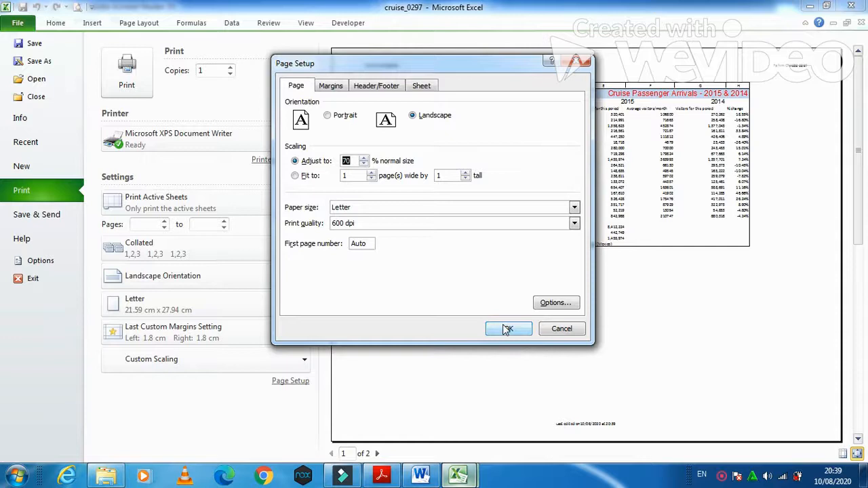
left_click(507, 328)
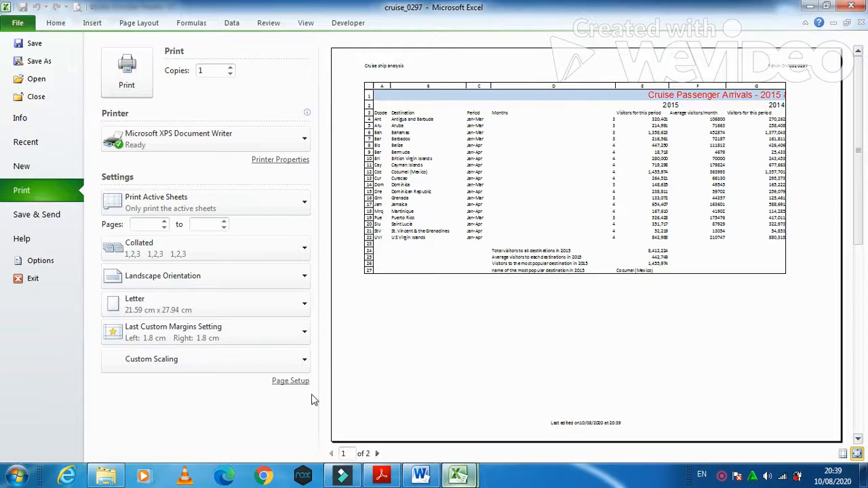
Step: Stop row and column headings from printing and return to the worksheet
left_click(291, 381)
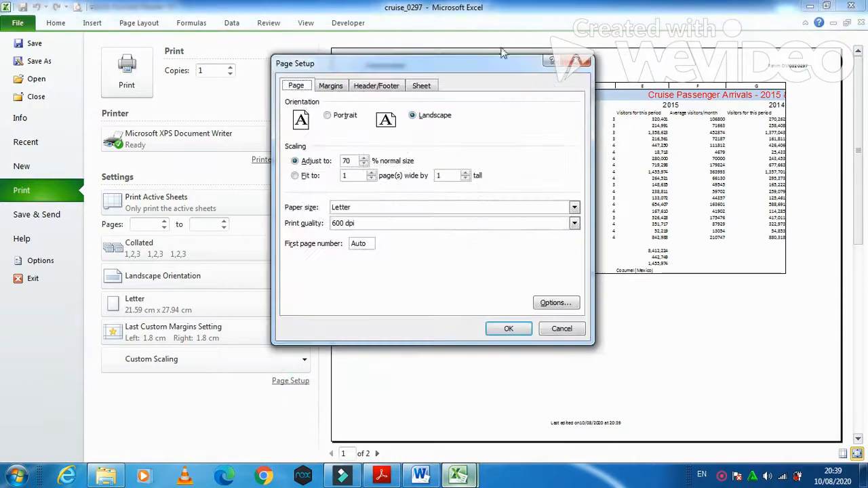
left_click(420, 86)
left_click(339, 211)
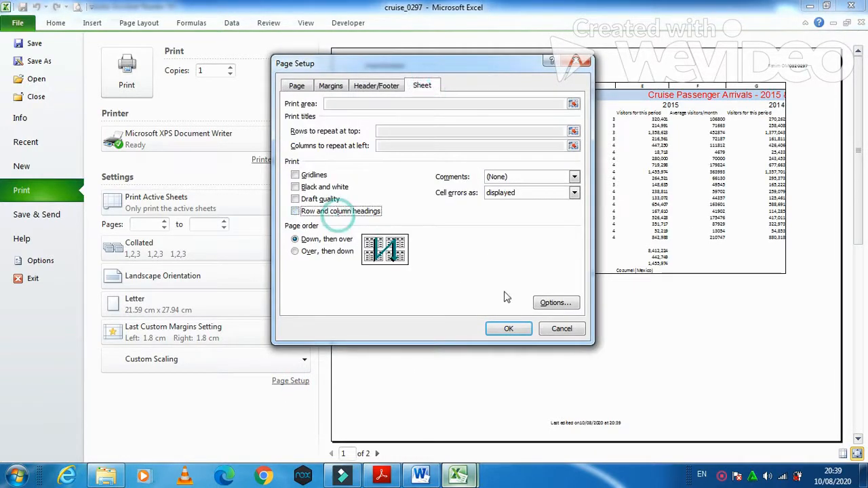
left_click(509, 328)
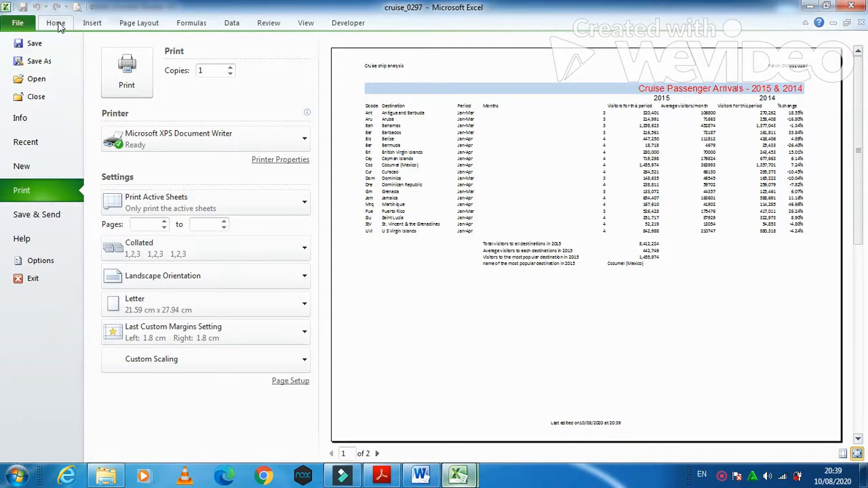
left_click(57, 25)
Step: Extend page 1 to include column I, read question 19, then return to cruise_0297
left_click_drag(478, 129, 590, 230)
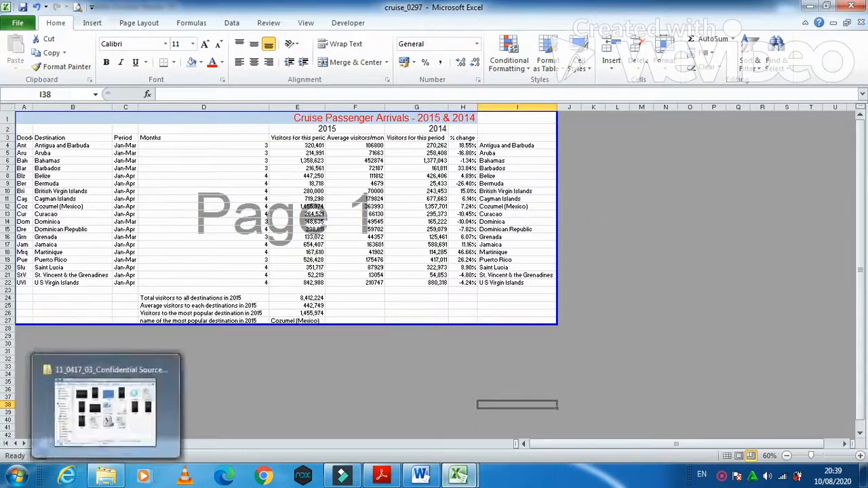
left_click(383, 477)
scroll(427, 346, "down", 3)
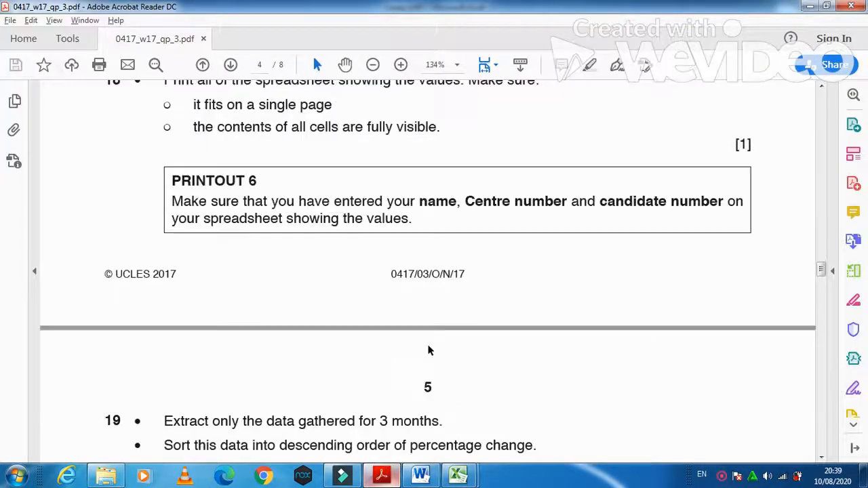
scroll(428, 351, "down", 4)
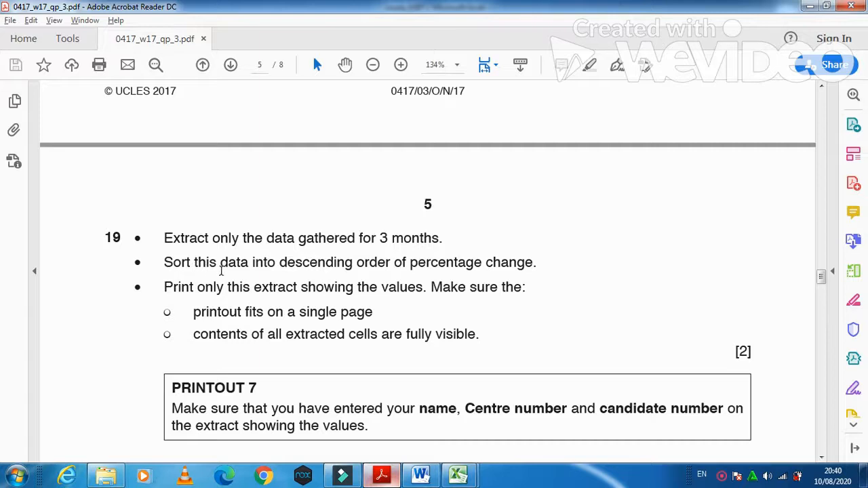
mouse_move(458, 475)
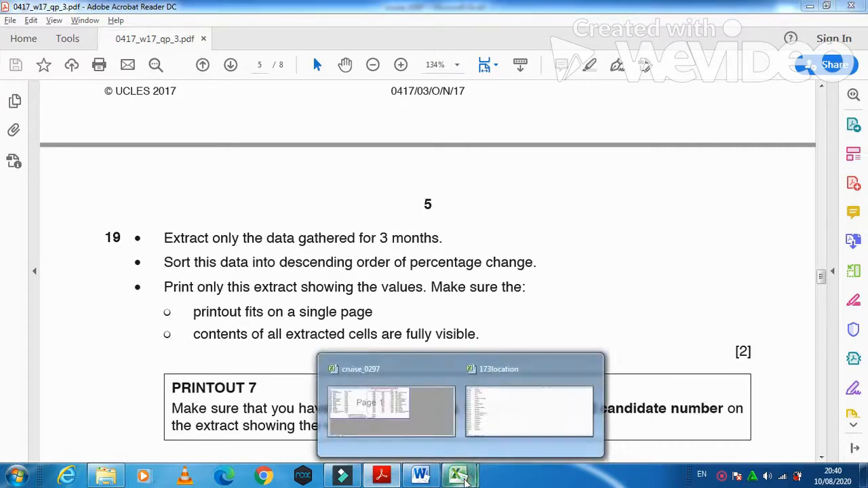
left_click(392, 412)
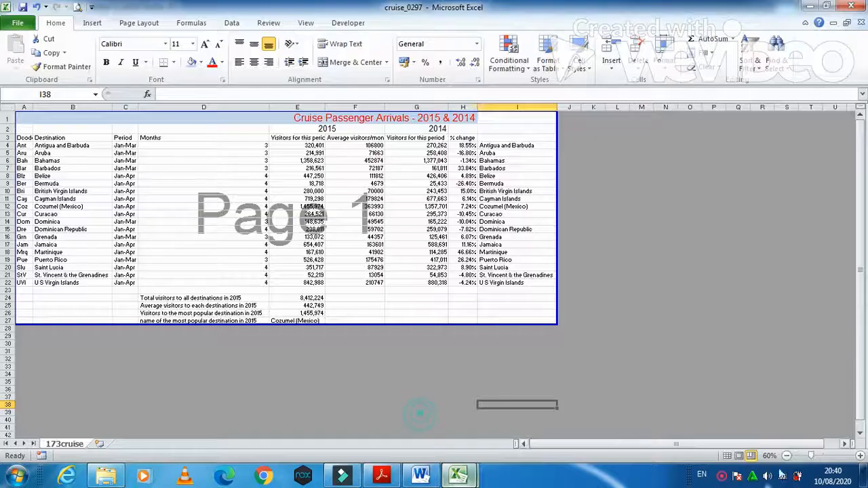
Step: Return to Normal view and turn on filtering from header cell A3
left_click(727, 456)
scroll(325, 400, "up", 5)
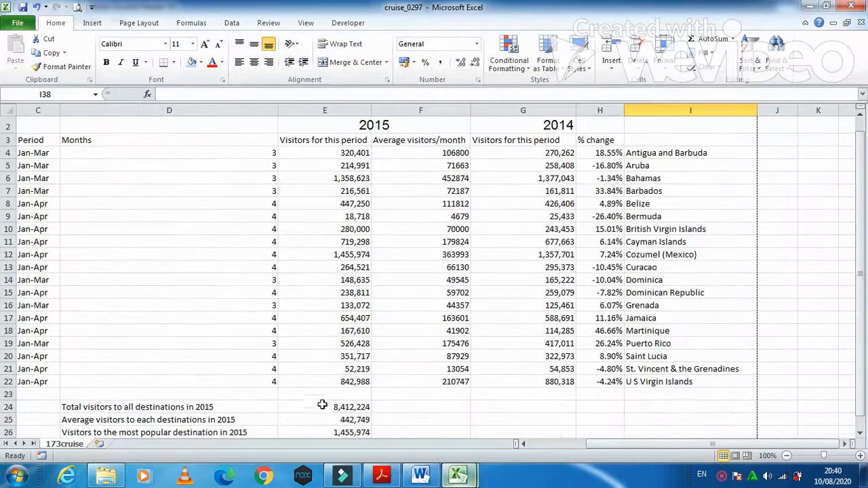
left_click(560, 447)
left_click(30, 140)
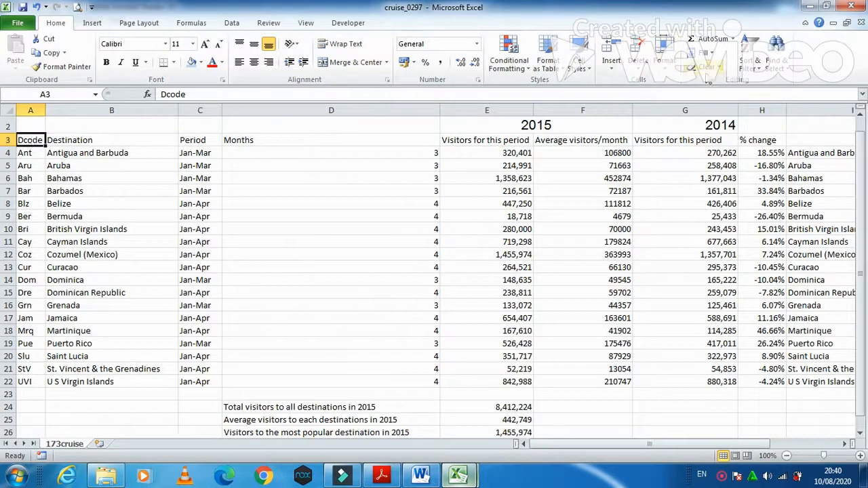
left_click(748, 51)
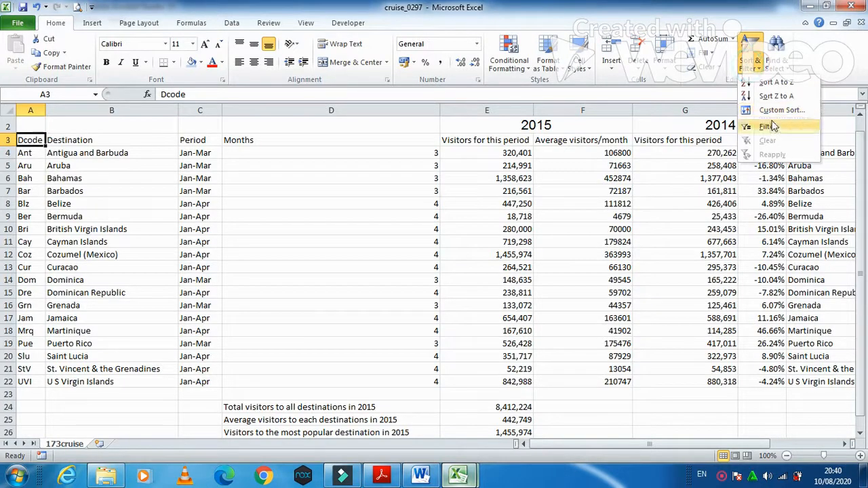
left_click(766, 126)
Step: Move the filter buttons off the title row onto the row 3 column headings
scroll(427, 177, "up", 1)
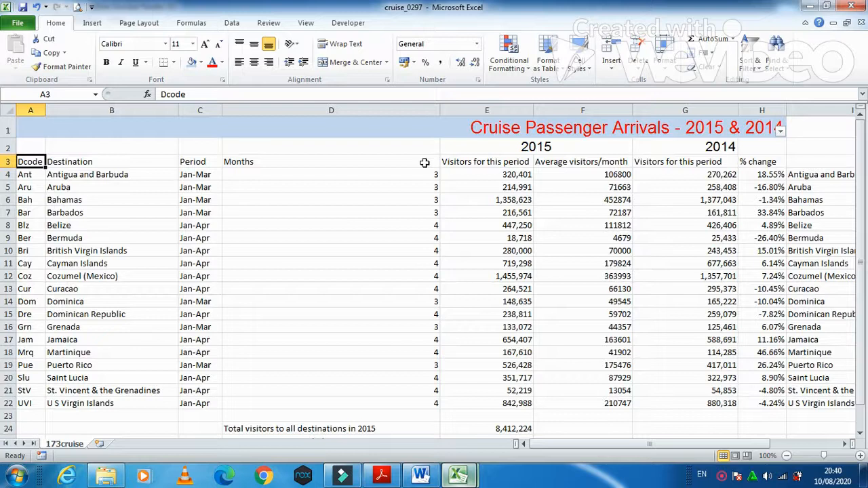
left_click(360, 178)
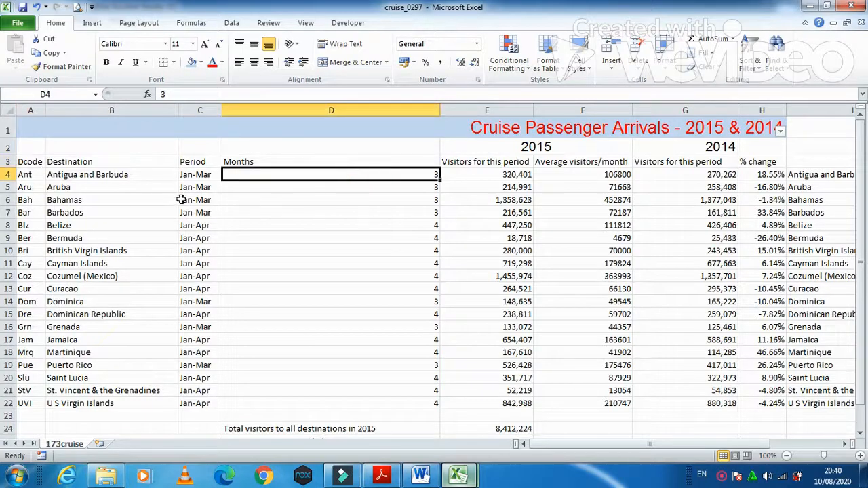
left_click_drag(24, 162, 808, 161)
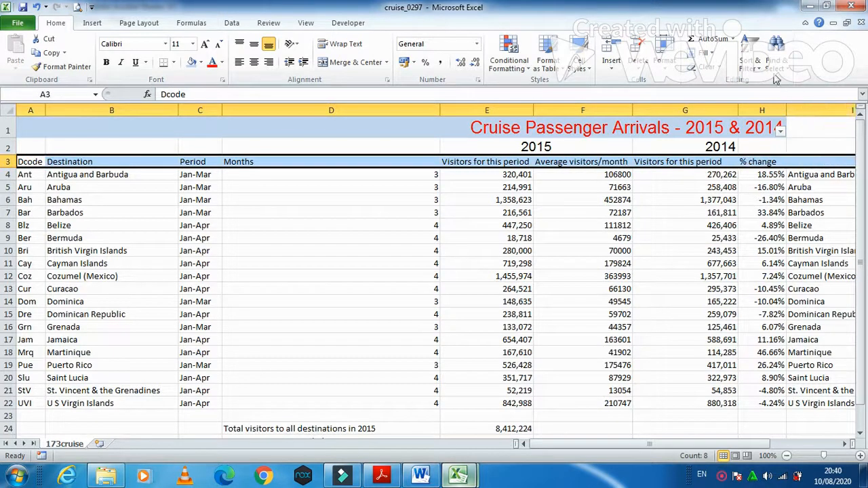
left_click(752, 61)
left_click(758, 64)
left_click(756, 66)
left_click(769, 126)
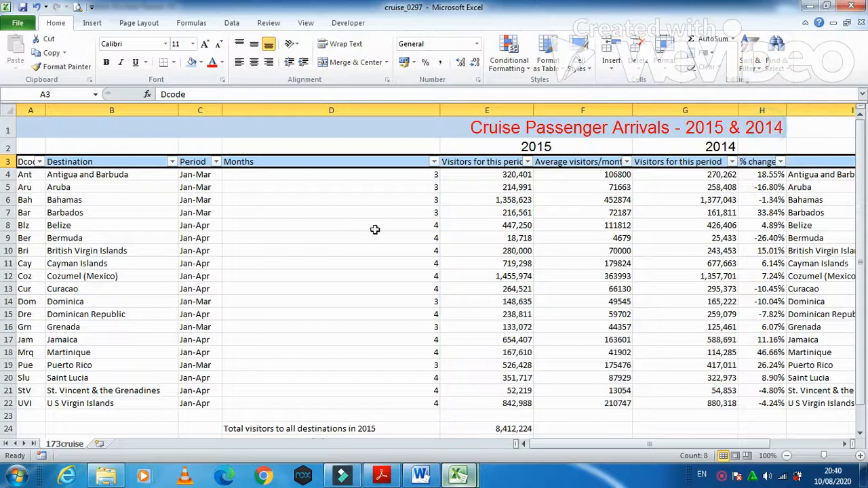
Step: Filter the Months column to keep only 3, then bring up the question paper
left_click(392, 213)
left_click(433, 161)
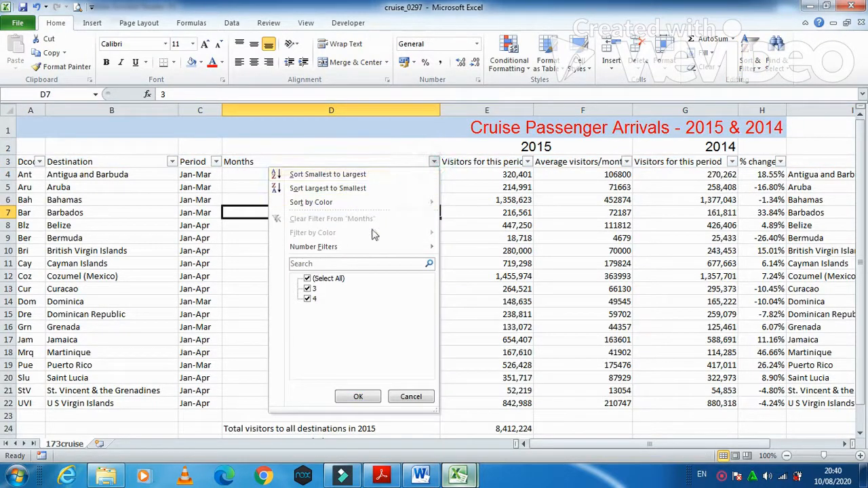
left_click(307, 279)
left_click(308, 289)
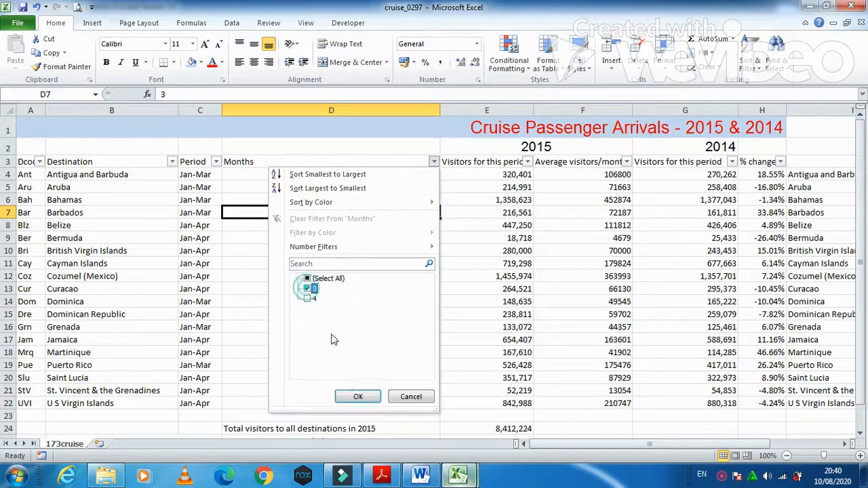
left_click(358, 397)
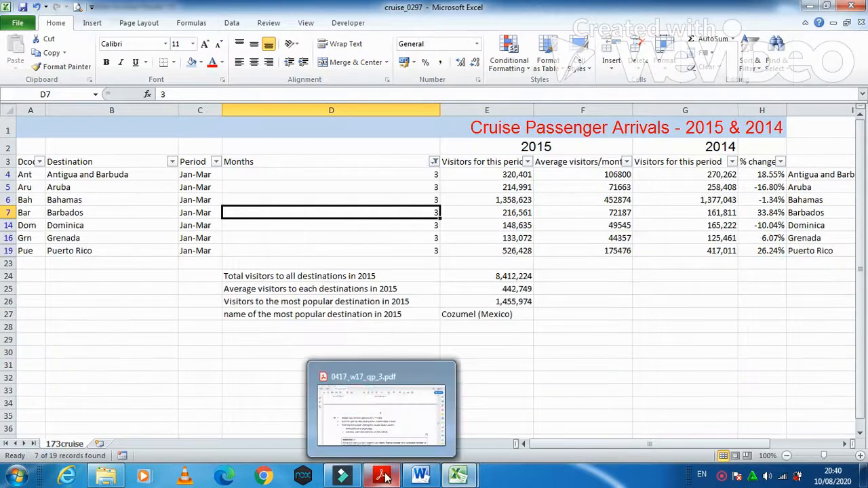
left_click(382, 474)
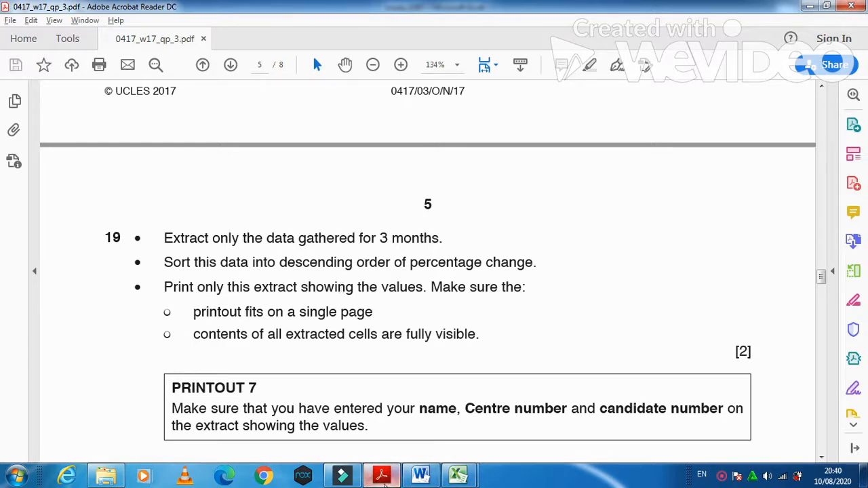
Step: Minimize the question paper to reveal the filtered cruise table
left_click(384, 479)
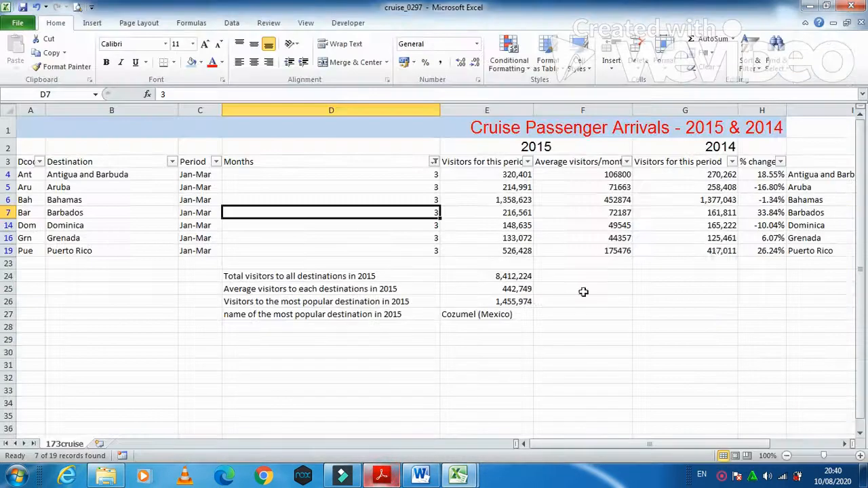
Step: Sort the 3-month rows by % change largest to smallest, then show the question paper
left_click(782, 162)
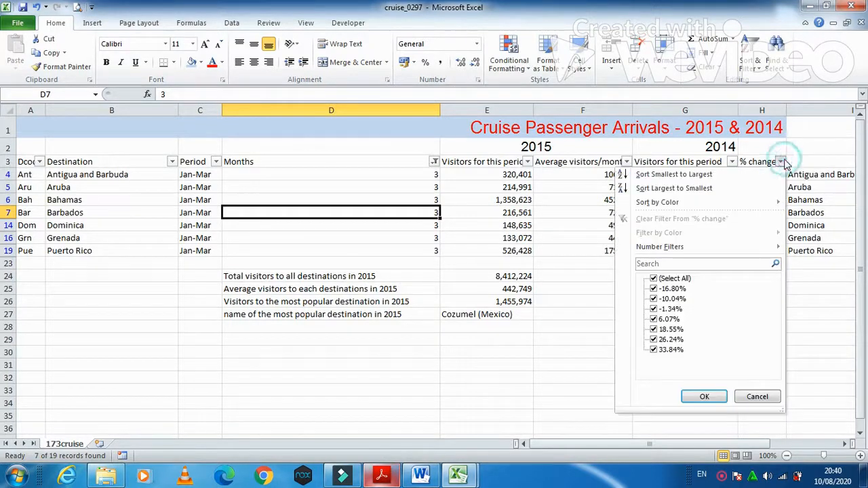
left_click(712, 188)
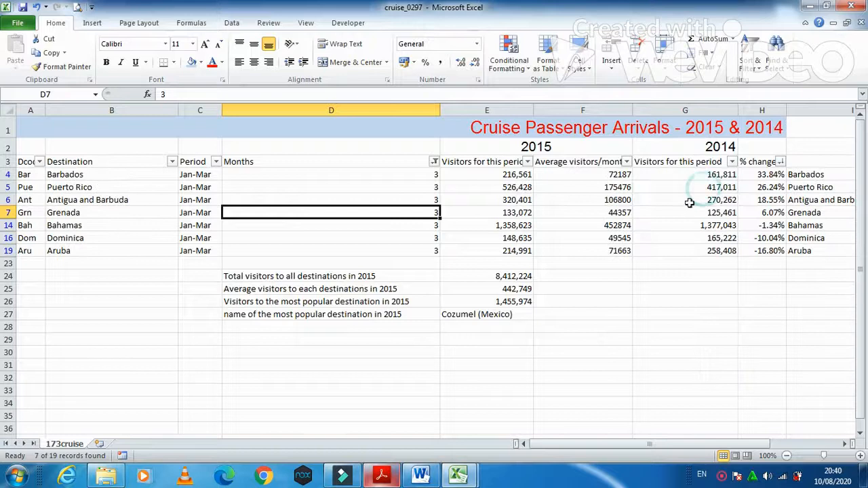
left_click(367, 477)
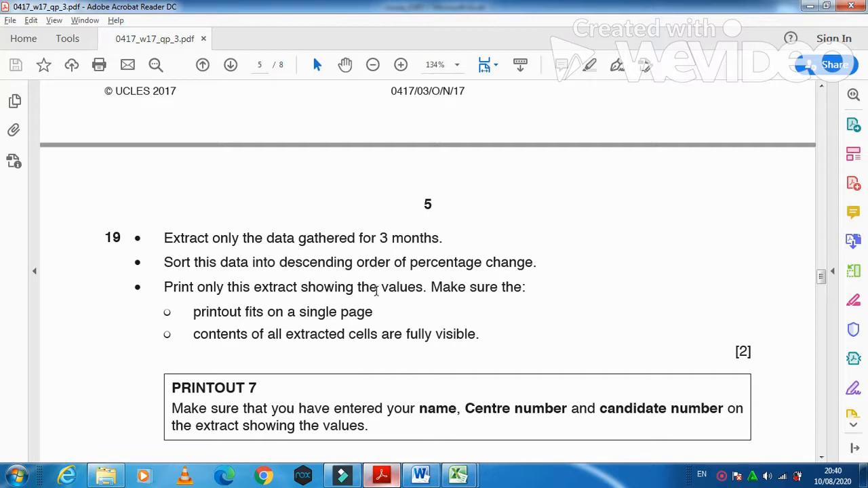
Step: Scroll to the end of question 19, then switch back to the cruise_0297 workbook
scroll(426, 293, "down", 2)
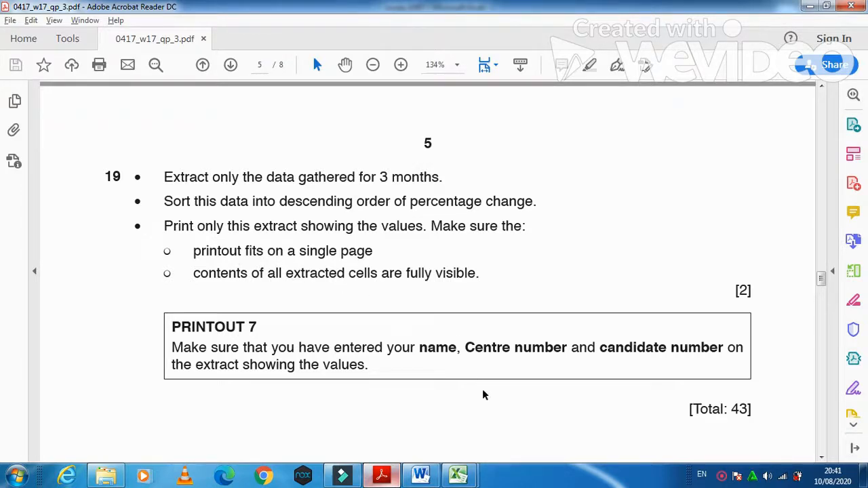
mouse_move(470, 478)
left_click(392, 419)
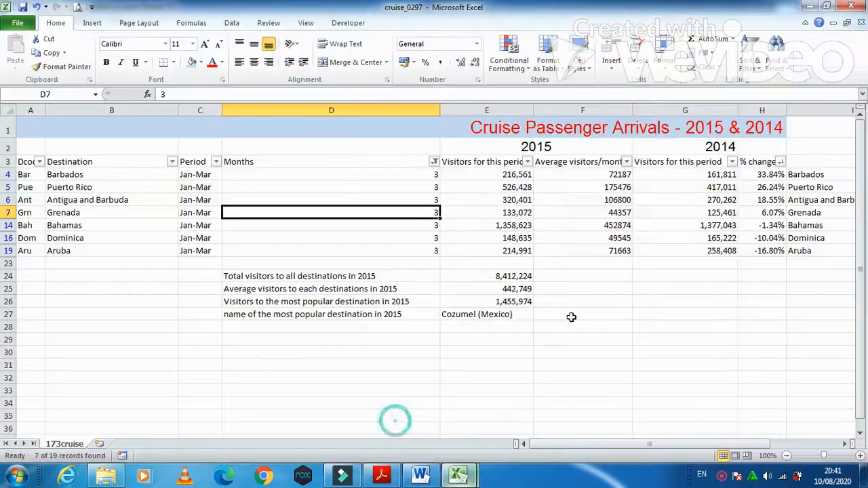